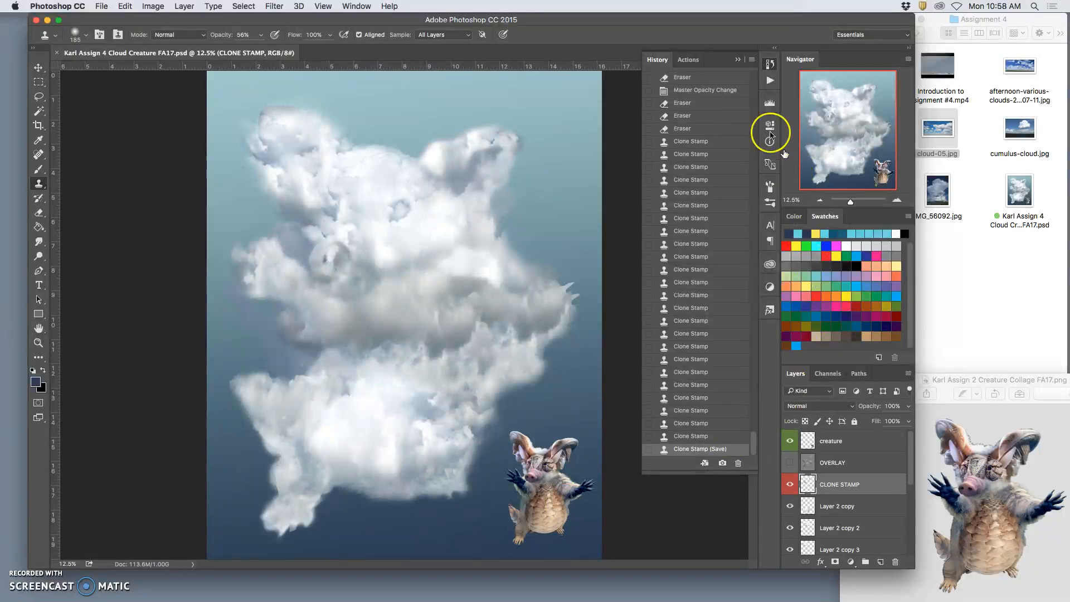
Step: Clone cloud texture over the sharp claw tips at the end of the long right-hand arm, and smudge the hand's edge
{"action": "left_click", "coordinate": [737, 59]}
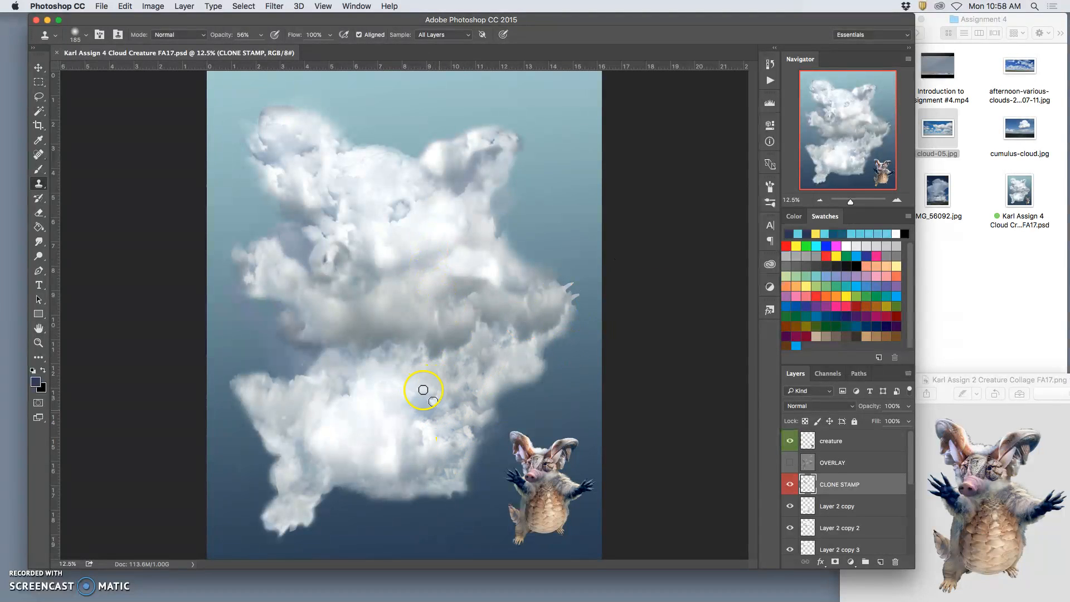
{"action": "left_click", "coordinate": [38, 212]}
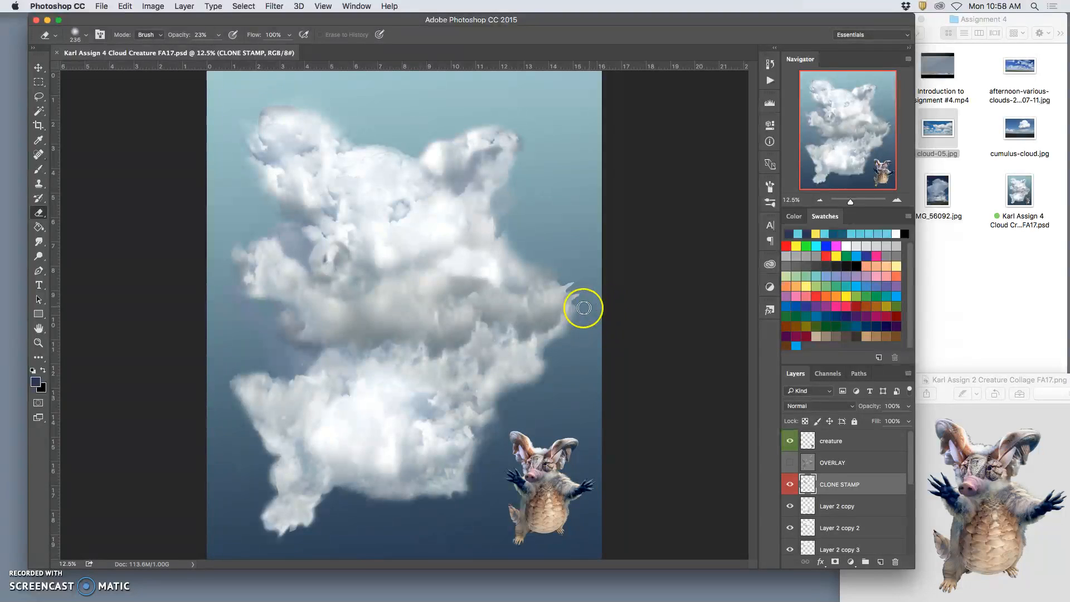
{"action": "left_click", "coordinate": [39, 184]}
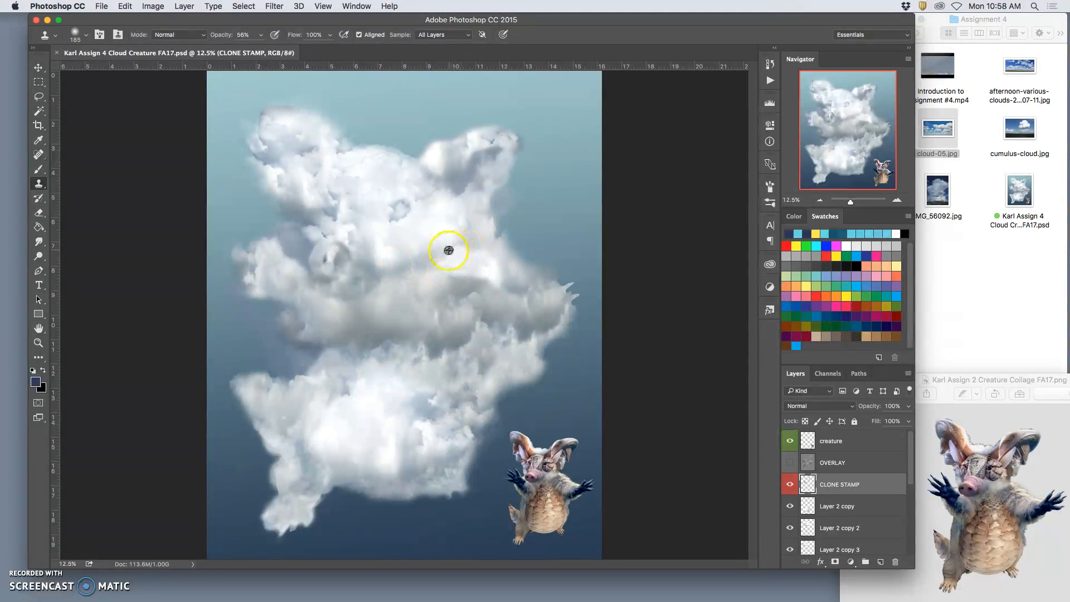
{"action": "left_click_drag", "start_coordinate": [563, 285], "coordinate": [567, 294]}
{"action": "left_click_drag", "start_coordinate": [514, 337], "coordinate": [494, 339]}
{"action": "left_click_drag", "start_coordinate": [570, 301], "coordinate": [574, 297]}
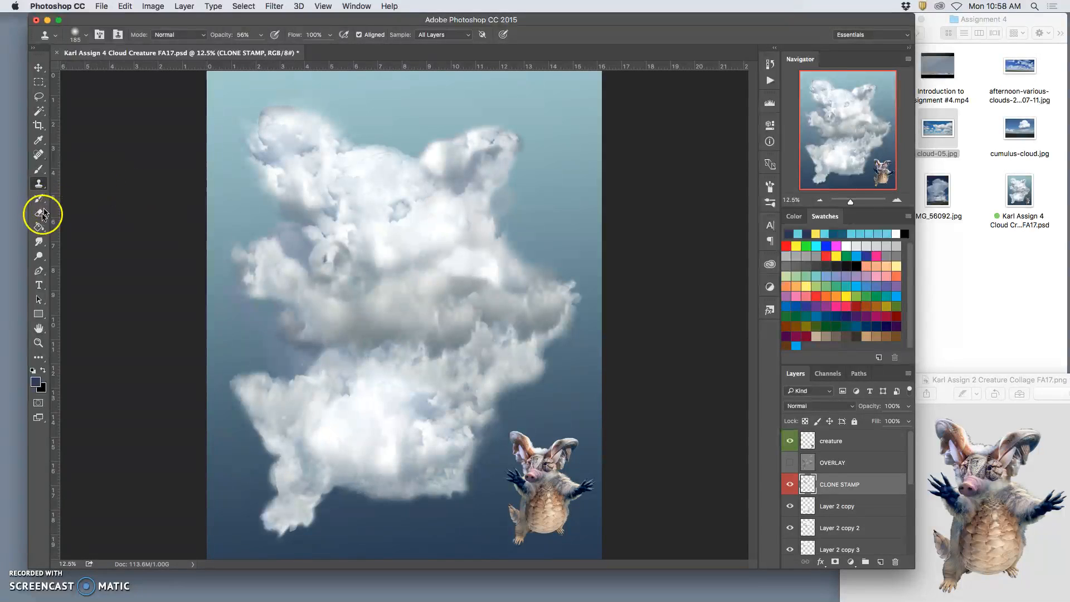
{"action": "left_click", "coordinate": [39, 241]}
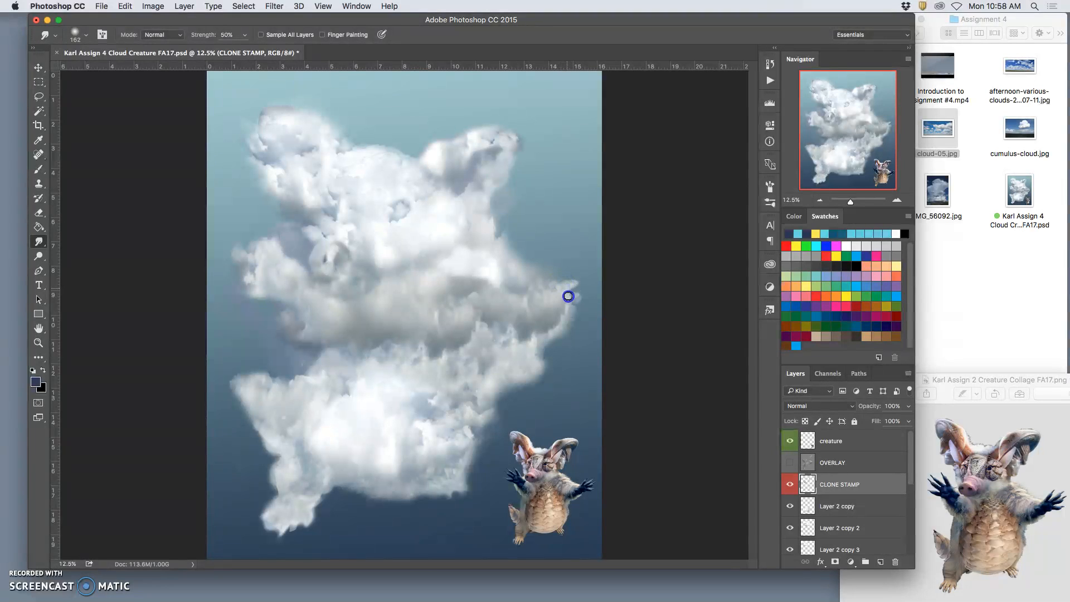
{"action": "mouse_move", "coordinate": [585, 299]}
{"action": "left_mouse_down"}
{"action": "mouse_move", "coordinate": [572, 354]}
{"action": "mouse_move", "coordinate": [555, 346]}
{"action": "mouse_move", "coordinate": [573, 301]}
{"action": "left_mouse_up"}
Step: Enlarge the Clone Stamp brush to 380 px and clone cloud texture onto the end of the long right-hand arm
{"action": "left_click", "coordinate": [38, 183]}
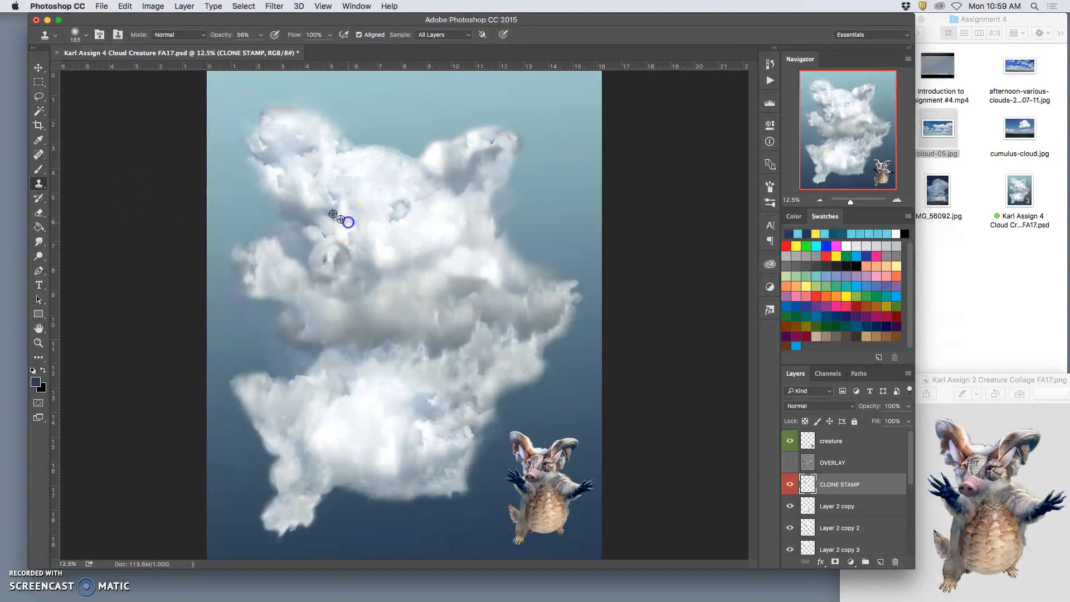
{"action": "left_click", "coordinate": [85, 34]}
{"action": "left_click_drag", "start_coordinate": [144, 67], "coordinate": [149, 68]}
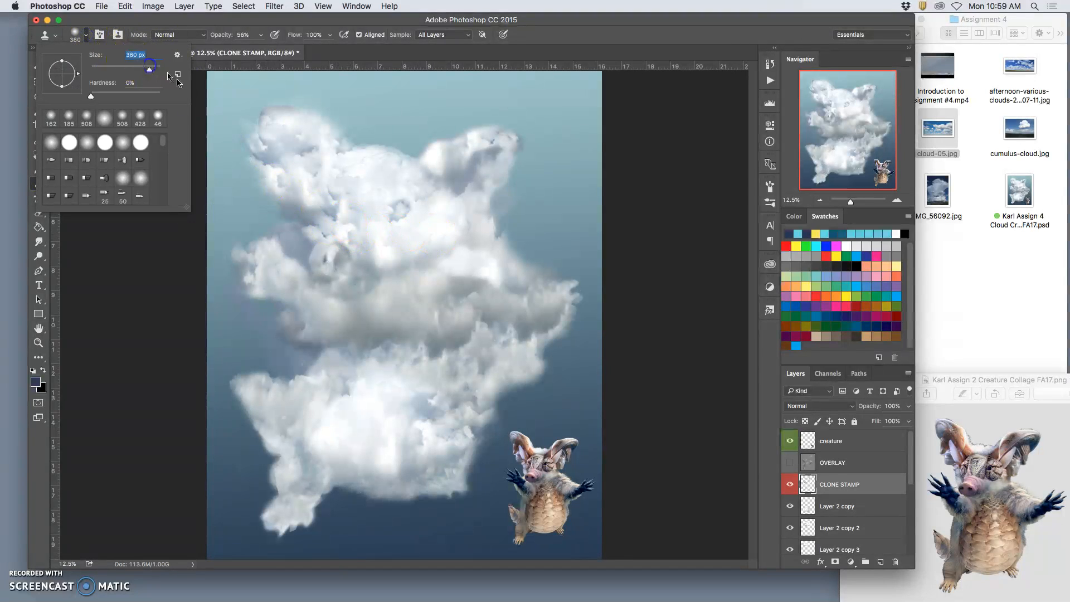
{"action": "left_click_drag", "start_coordinate": [562, 292], "coordinate": [549, 295]}
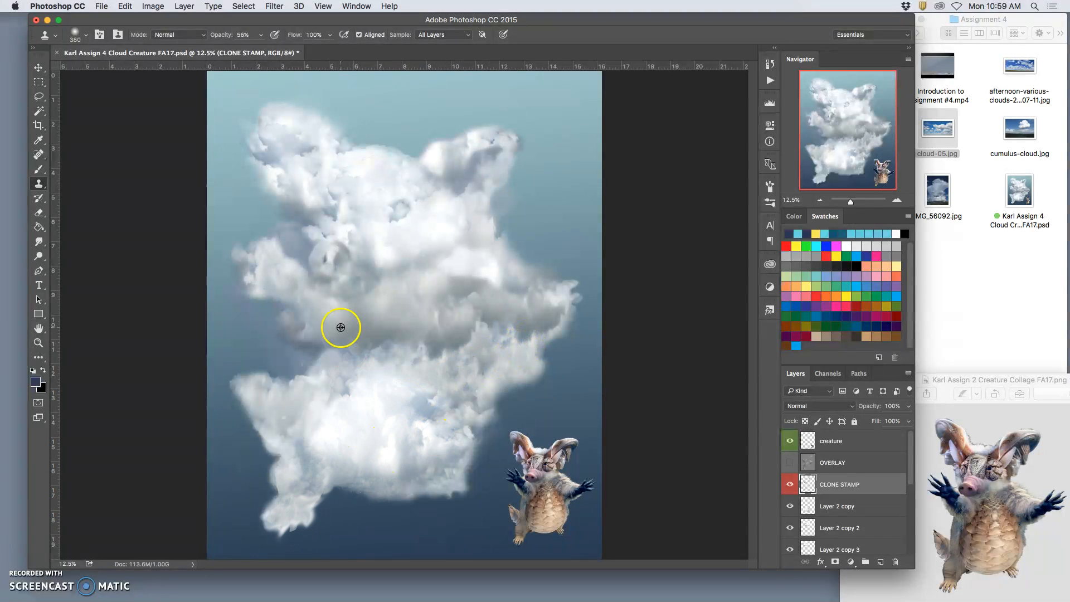
Step: Clone cloud texture over the creature's lower-left foot and ankle to fill and soften the shape
{"action": "left_click_drag", "start_coordinate": [285, 504], "coordinate": [285, 528]}
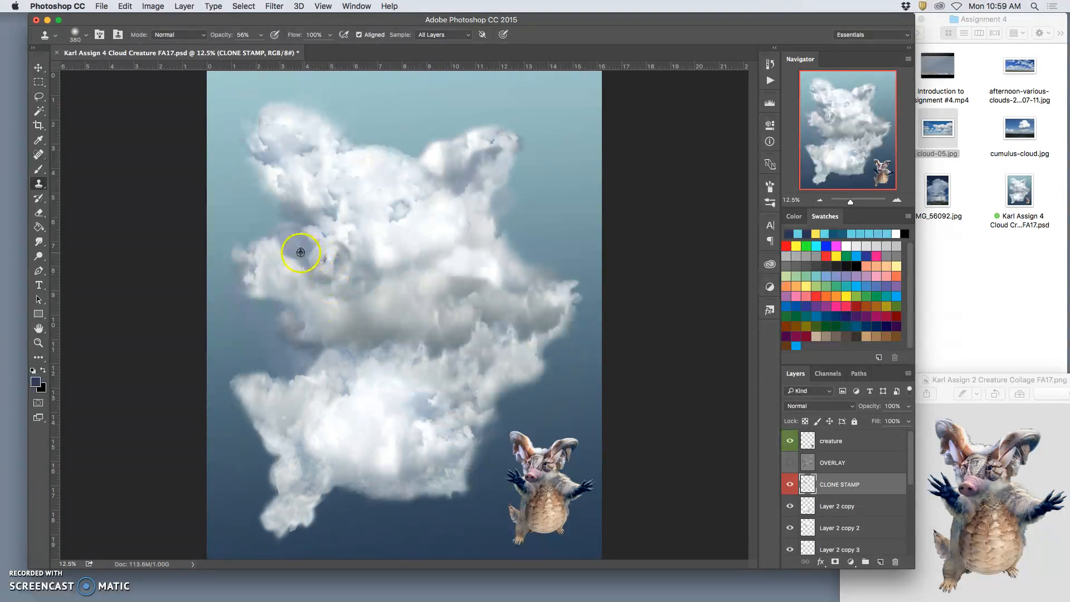
{"action": "left_click", "coordinate": [268, 526]}
{"action": "left_click_drag", "start_coordinate": [285, 526], "coordinate": [306, 519]}
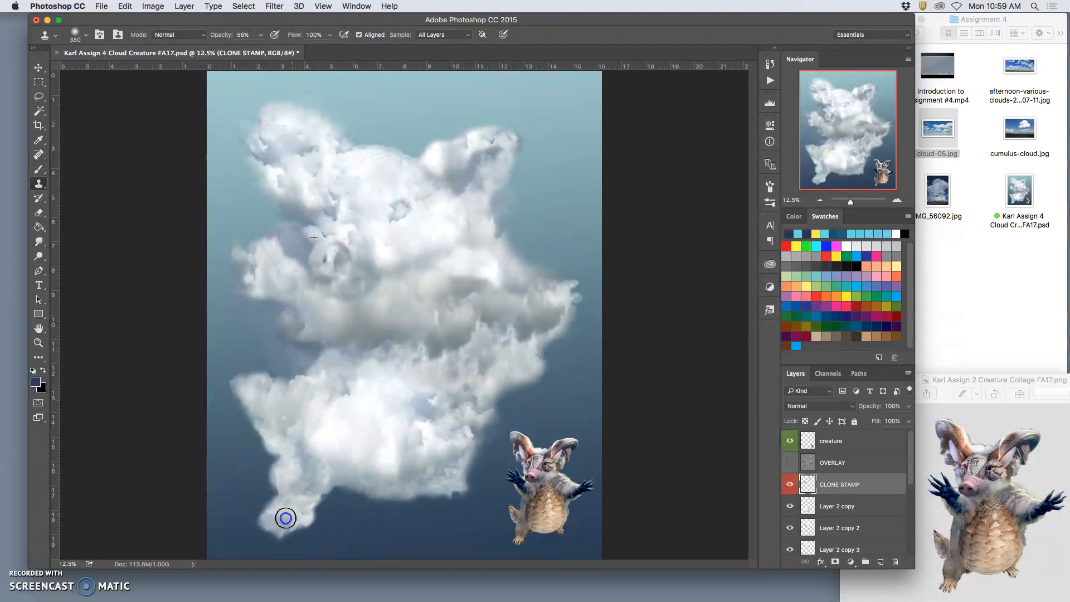
{"action": "mouse_move", "coordinate": [307, 496]}
{"action": "left_mouse_down"}
{"action": "mouse_move", "coordinate": [374, 501]}
{"action": "mouse_move", "coordinate": [328, 481]}
{"action": "mouse_move", "coordinate": [278, 494]}
{"action": "left_mouse_up"}
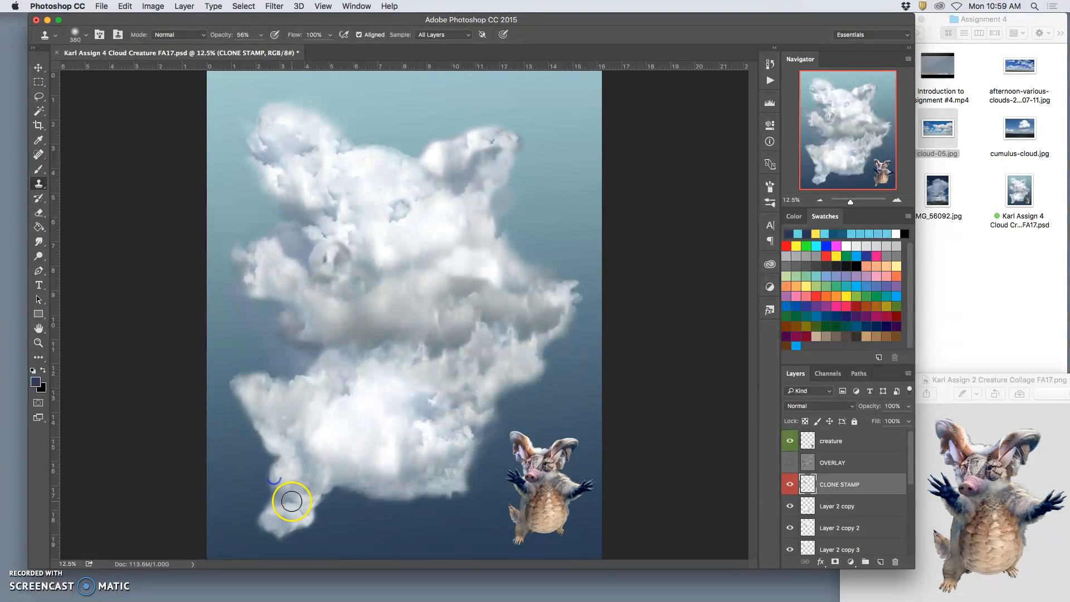
{"action": "left_click", "coordinate": [454, 430], "text": "alt"}
{"action": "mouse_move", "coordinate": [311, 498]}
{"action": "left_mouse_down"}
{"action": "mouse_move", "coordinate": [452, 443]}
{"action": "mouse_move", "coordinate": [363, 475]}
{"action": "mouse_move", "coordinate": [285, 483]}
{"action": "mouse_move", "coordinate": [336, 481]}
{"action": "mouse_move", "coordinate": [289, 483]}
{"action": "mouse_move", "coordinate": [321, 490]}
{"action": "mouse_move", "coordinate": [331, 472]}
{"action": "mouse_move", "coordinate": [364, 466]}
{"action": "mouse_move", "coordinate": [324, 493]}
{"action": "mouse_move", "coordinate": [353, 436]}
{"action": "mouse_move", "coordinate": [355, 355]}
{"action": "left_mouse_up"}
{"action": "left_click", "coordinate": [354, 355], "text": "alt"}
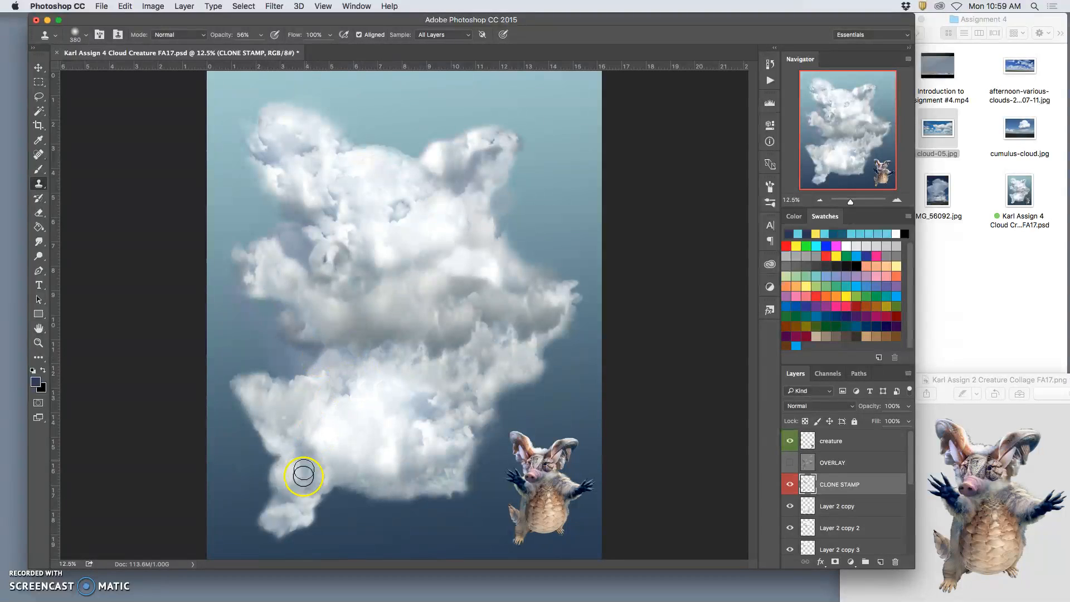
{"action": "left_click_drag", "start_coordinate": [303, 506], "coordinate": [295, 502]}
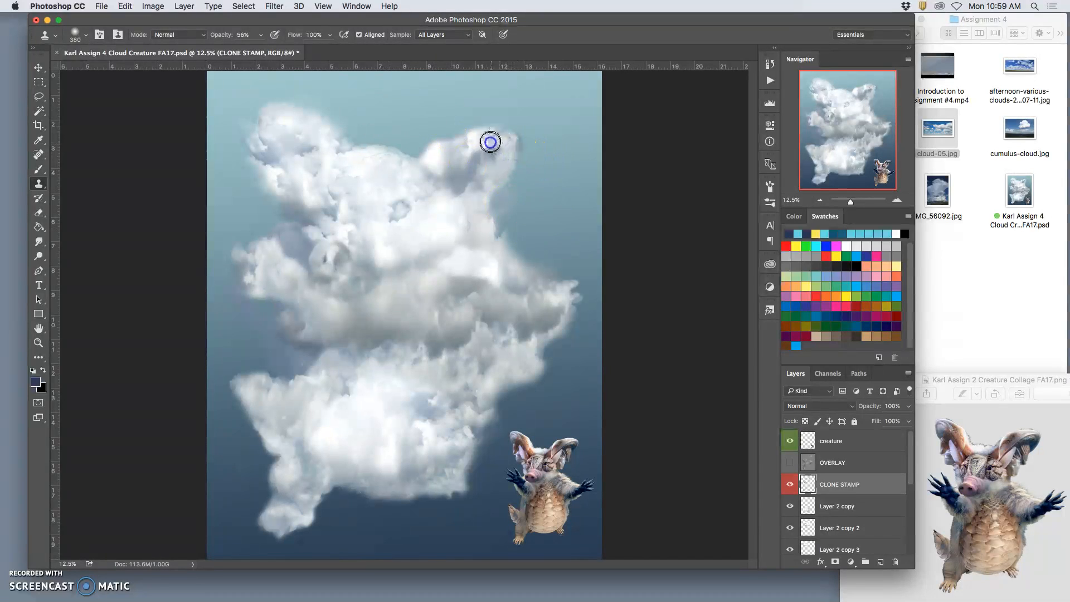
Step: Clone cloud texture on the creature's right-hand ear and along the lower-right edge of its body
{"action": "mouse_move", "coordinate": [501, 132]}
{"action": "left_mouse_down"}
{"action": "mouse_move", "coordinate": [511, 204]}
{"action": "mouse_move", "coordinate": [467, 249]}
{"action": "mouse_move", "coordinate": [588, 269]}
{"action": "mouse_move", "coordinate": [603, 351]}
{"action": "mouse_move", "coordinate": [470, 277]}
{"action": "mouse_move", "coordinate": [438, 362]}
{"action": "mouse_move", "coordinate": [400, 393]}
{"action": "left_mouse_up"}
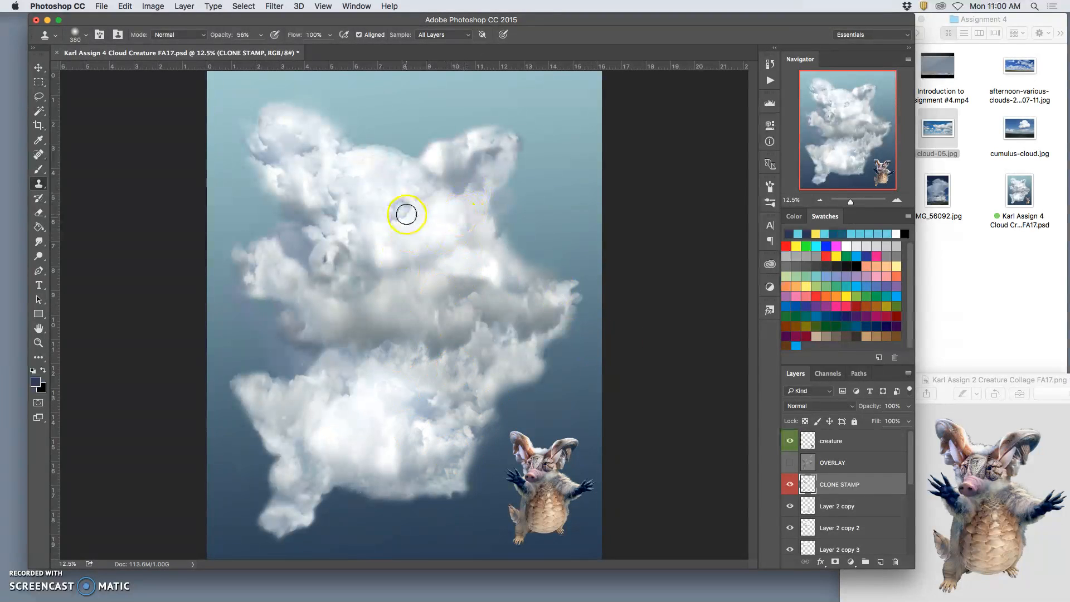
{"action": "mouse_move", "coordinate": [329, 267]}
{"action": "left_mouse_down"}
{"action": "mouse_move", "coordinate": [351, 343]}
{"action": "mouse_move", "coordinate": [365, 329]}
{"action": "mouse_move", "coordinate": [389, 384]}
{"action": "mouse_move", "coordinate": [354, 246]}
{"action": "mouse_move", "coordinate": [361, 494]}
{"action": "mouse_move", "coordinate": [416, 499]}
{"action": "mouse_move", "coordinate": [382, 333]}
{"action": "mouse_move", "coordinate": [508, 404]}
{"action": "mouse_move", "coordinate": [448, 517]}
{"action": "mouse_move", "coordinate": [468, 411]}
{"action": "mouse_move", "coordinate": [495, 374]}
{"action": "left_mouse_up"}
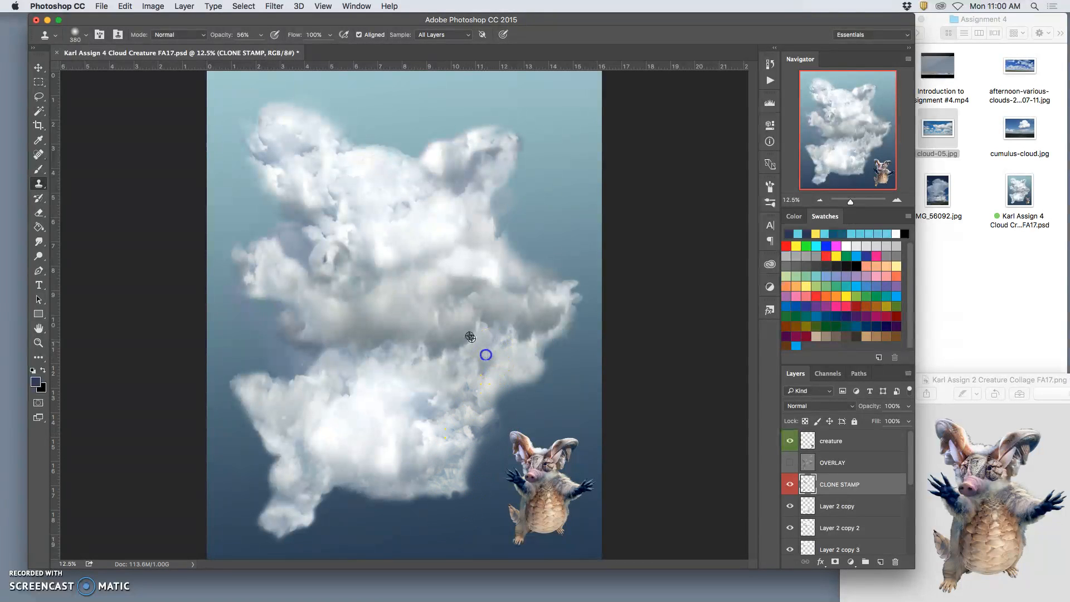
{"action": "left_click_drag", "start_coordinate": [459, 472], "coordinate": [459, 474]}
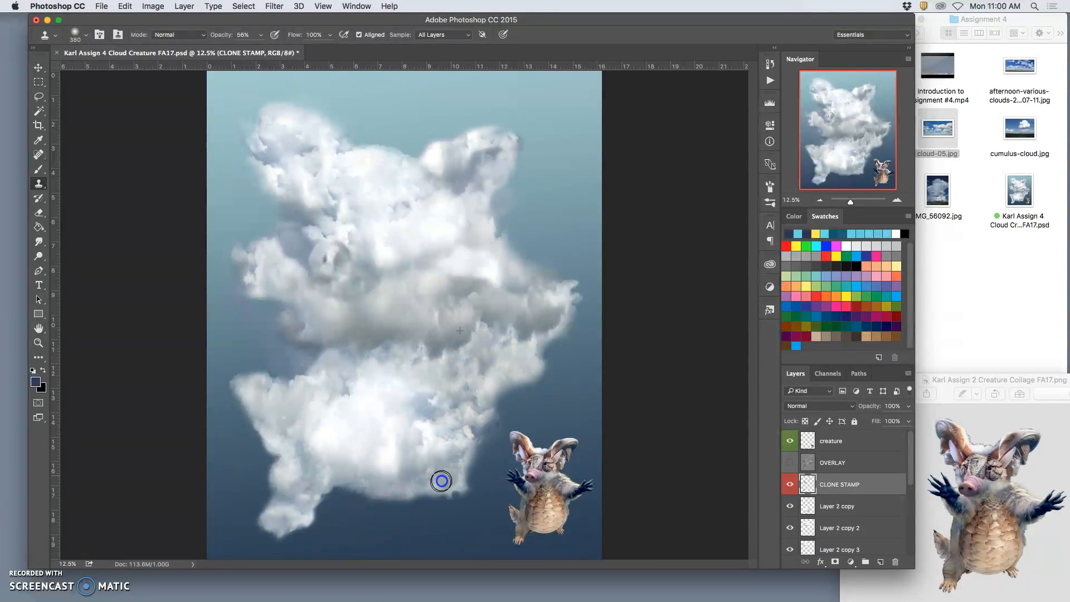
{"action": "left_click", "coordinate": [506, 391]}
{"action": "left_click_drag", "start_coordinate": [466, 451], "coordinate": [464, 488]}
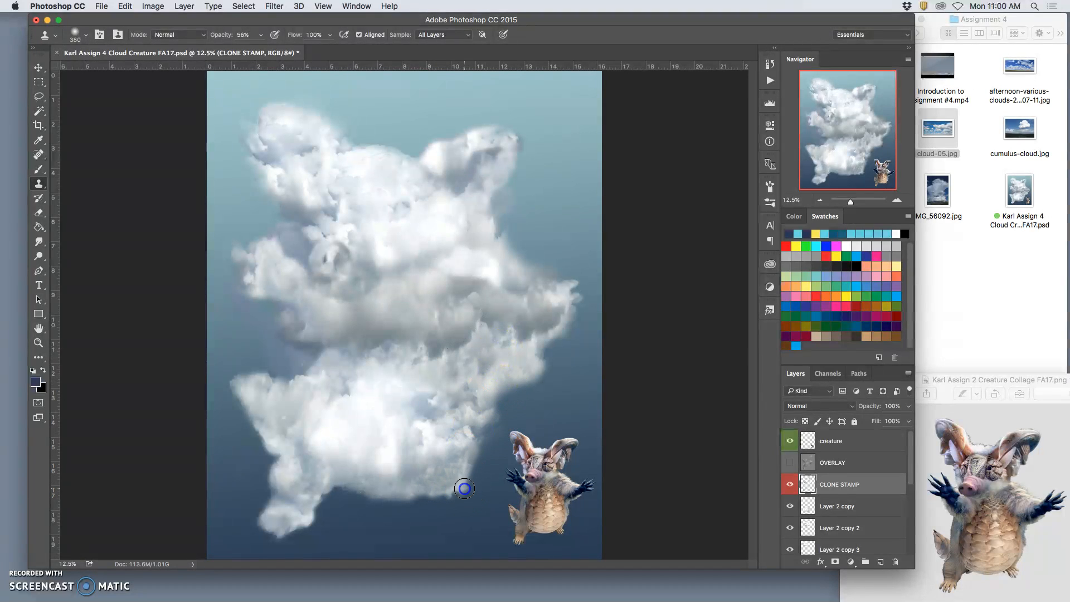
{"action": "mouse_move", "coordinate": [470, 441]}
{"action": "left_mouse_down"}
{"action": "mouse_move", "coordinate": [481, 408]}
{"action": "mouse_move", "coordinate": [471, 362]}
{"action": "mouse_move", "coordinate": [436, 345]}
{"action": "left_mouse_up"}
{"action": "left_click_drag", "start_coordinate": [454, 483], "coordinate": [460, 487]}
{"action": "mouse_move", "coordinate": [435, 494]}
{"action": "left_mouse_down"}
{"action": "mouse_move", "coordinate": [399, 328]}
{"action": "mouse_move", "coordinate": [341, 307]}
{"action": "mouse_move", "coordinate": [384, 441]}
{"action": "mouse_move", "coordinate": [402, 419]}
{"action": "mouse_move", "coordinate": [387, 310]}
{"action": "mouse_move", "coordinate": [485, 373]}
{"action": "mouse_move", "coordinate": [637, 401]}
{"action": "mouse_move", "coordinate": [629, 330]}
{"action": "mouse_move", "coordinate": [545, 228]}
{"action": "mouse_move", "coordinate": [551, 257]}
{"action": "mouse_move", "coordinate": [498, 234]}
{"action": "left_mouse_up"}
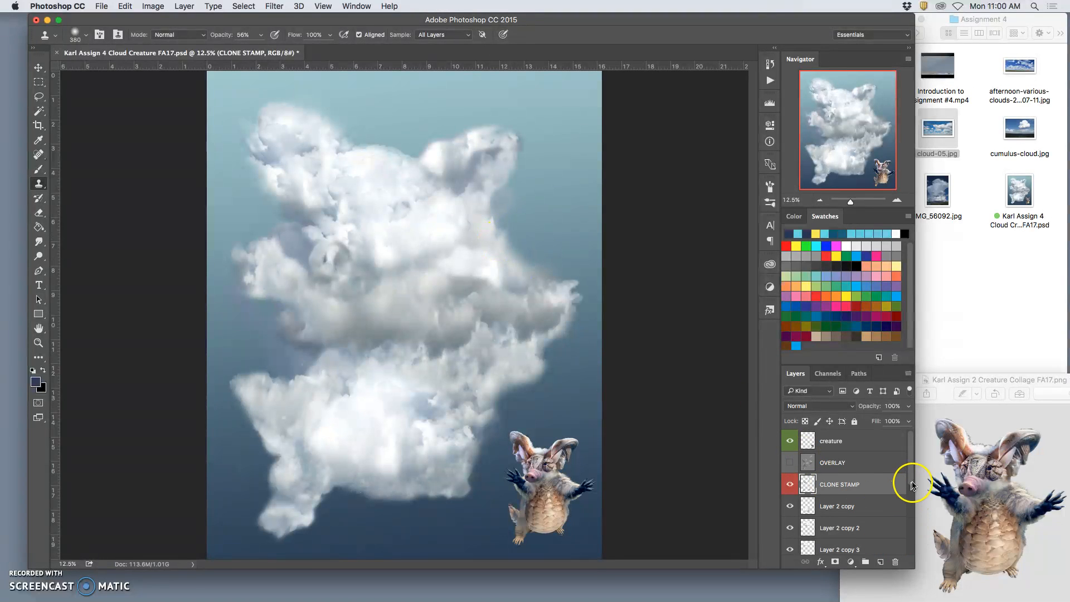
Step: Hide the creature, OVERLAY and Background Sky layers so that only the cloud layers are displayed
{"action": "left_click", "coordinate": [873, 466]}
{"action": "left_click", "coordinate": [790, 441]}
{"action": "left_click", "coordinate": [831, 455]}
{"action": "left_click", "coordinate": [830, 464]}
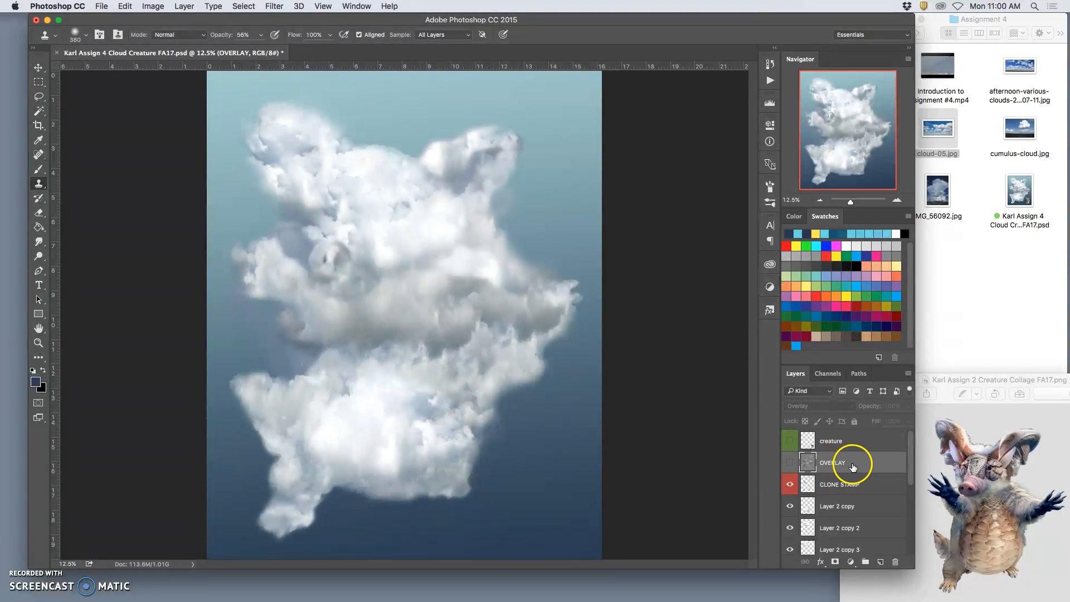
{"action": "left_click", "coordinate": [790, 463]}
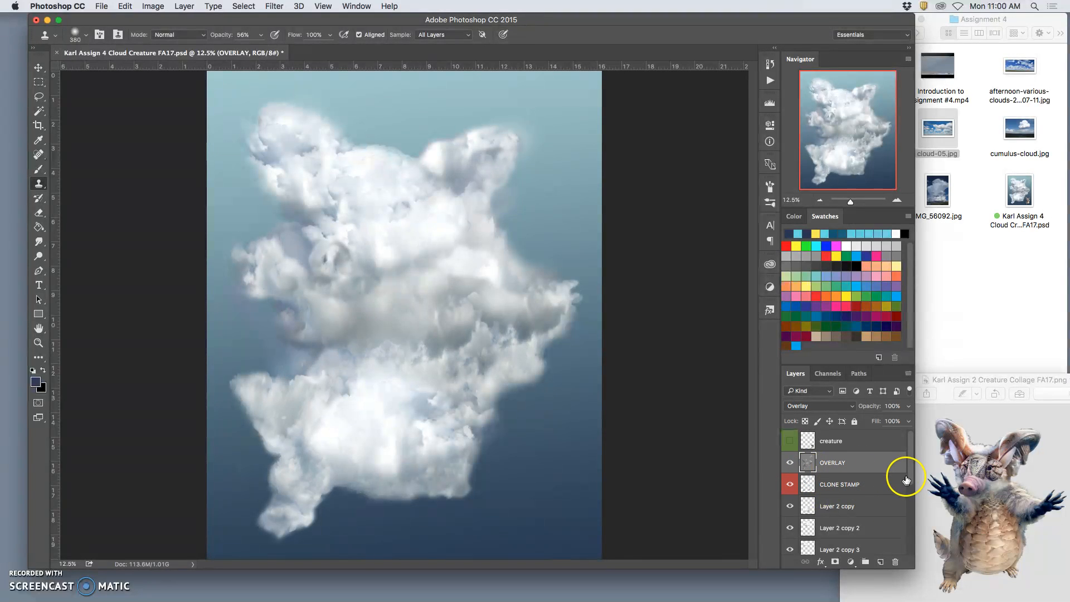
{"action": "left_click_drag", "start_coordinate": [911, 473], "coordinate": [912, 541]}
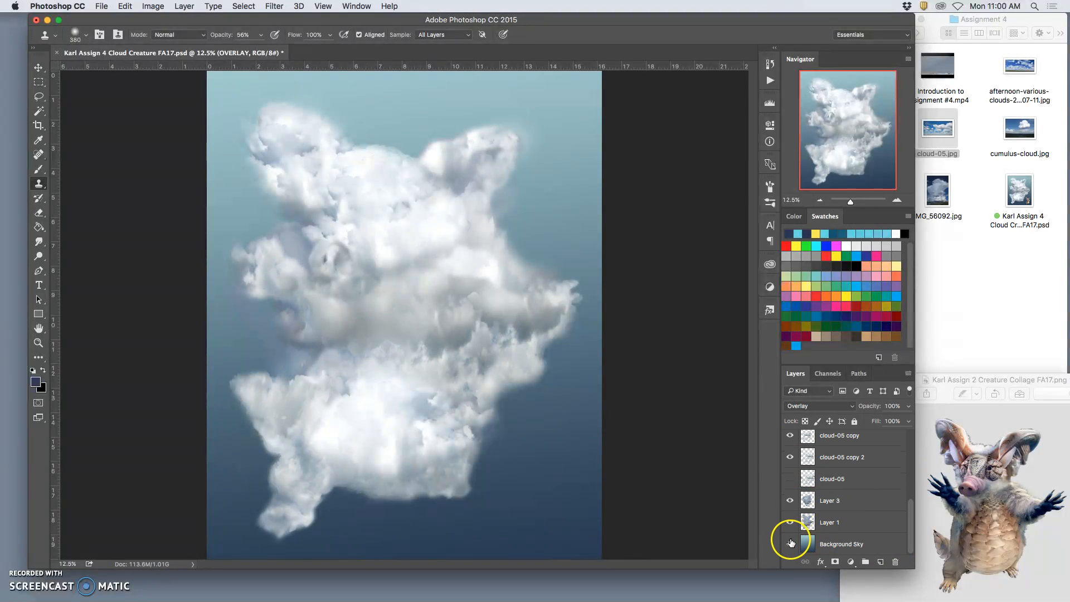
{"action": "left_click", "coordinate": [791, 544]}
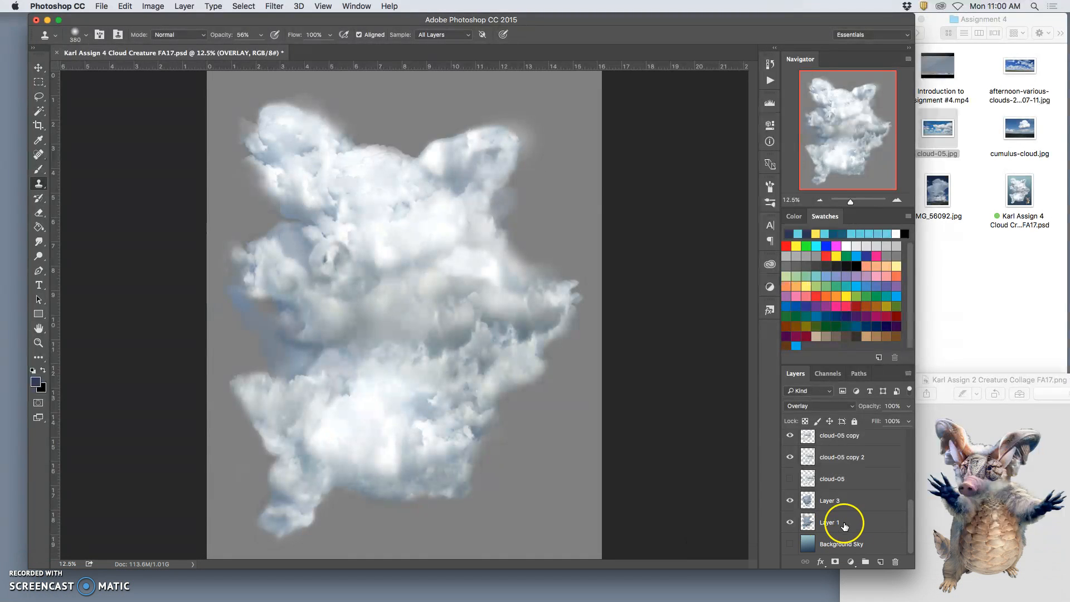
{"action": "left_click_drag", "start_coordinate": [911, 518], "coordinate": [921, 442]}
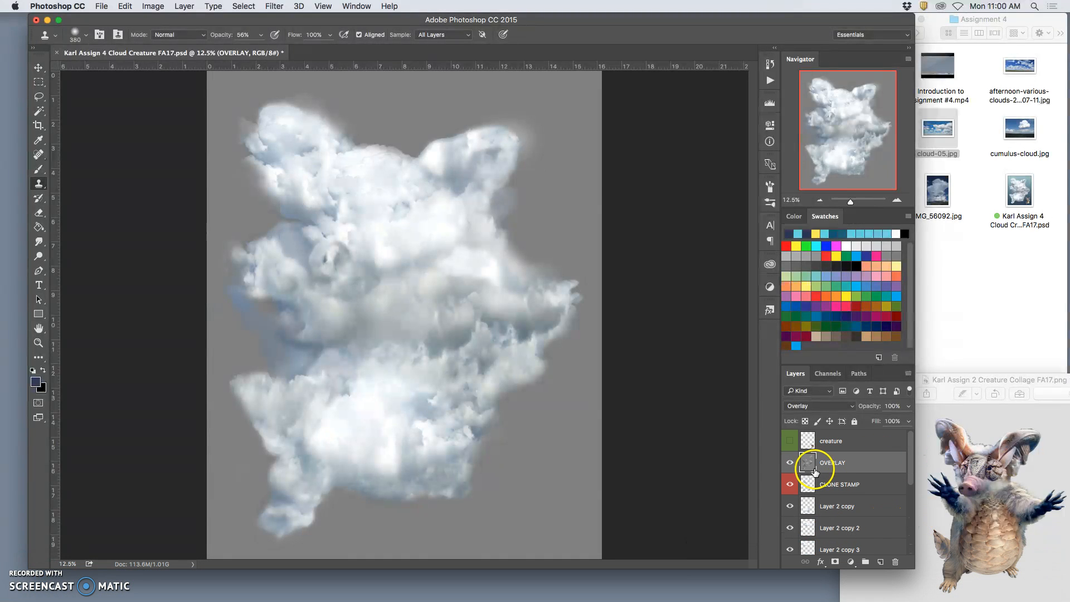
{"action": "left_click", "coordinate": [789, 462]}
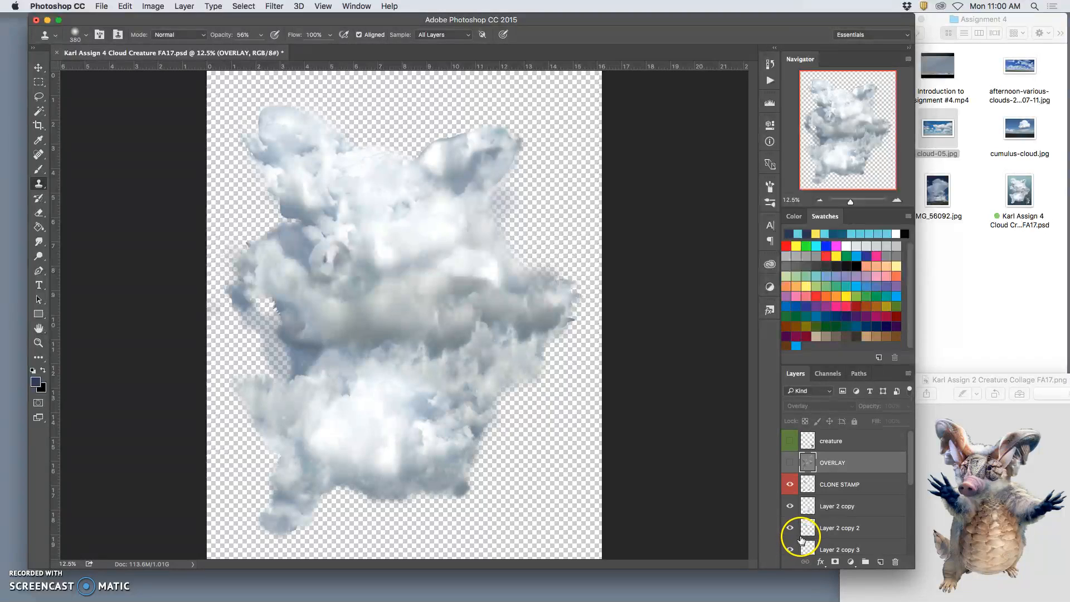
Step: Merge a copy of all visible cloud layers into a new layer above CLONE STAMP, keeping the original layers
{"action": "left_click", "coordinate": [852, 485]}
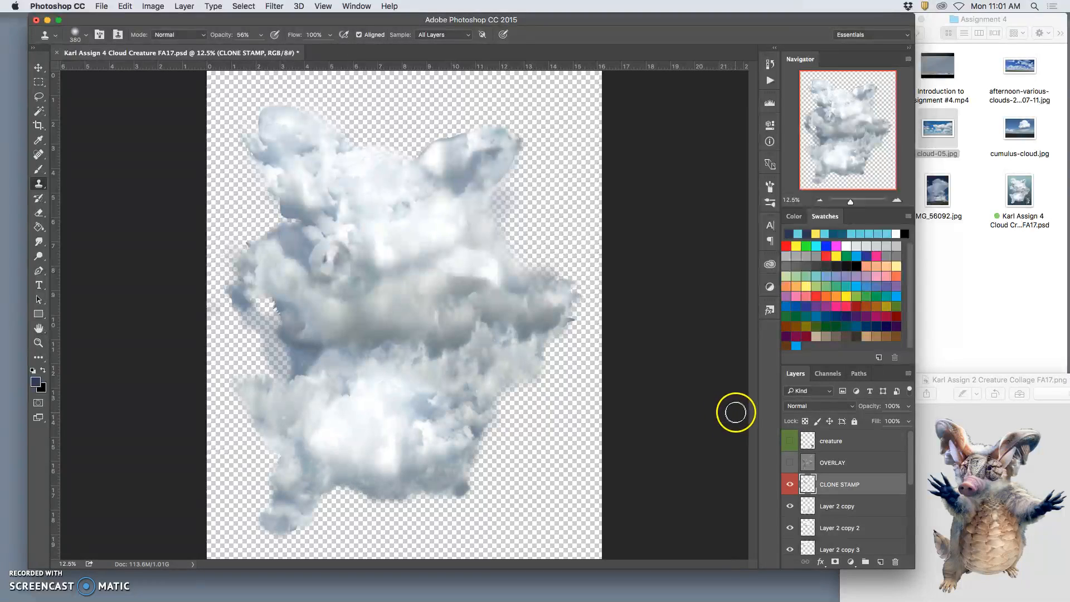
{"action": "left_click", "coordinate": [188, 4]}
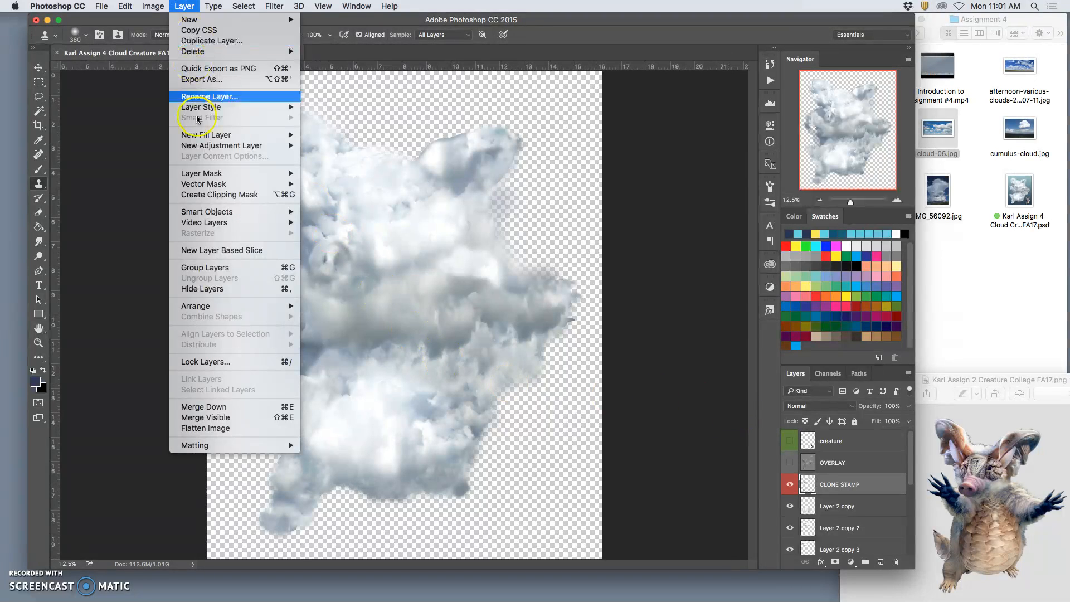
{"action": "left_click", "coordinate": [262, 423]}
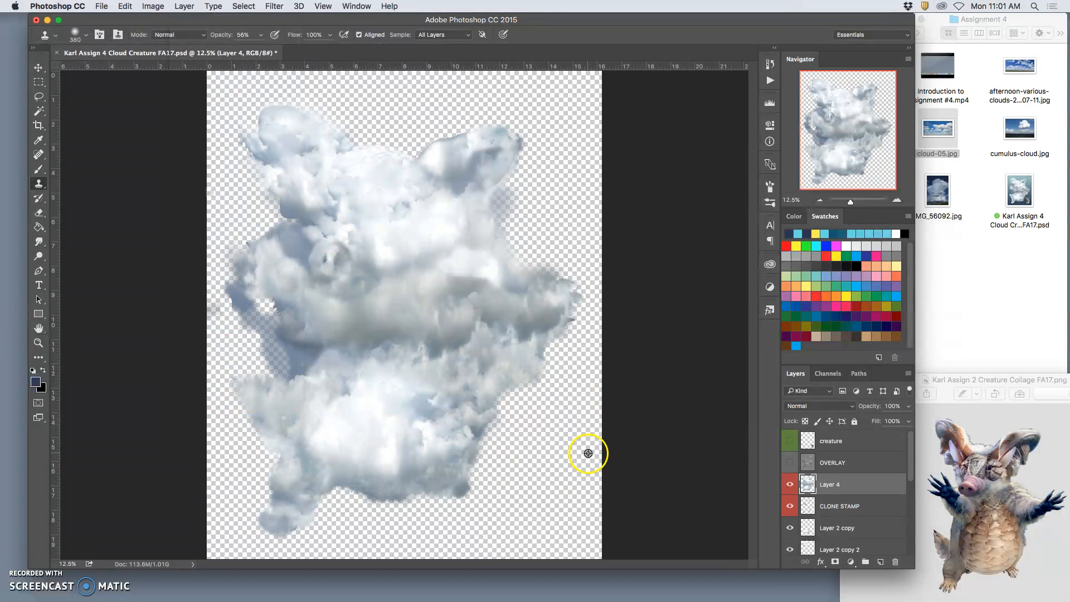
Step: Hide the CLONE STAMP layer and all the original cloud layers beneath it, down to Layer 1
{"action": "left_click", "coordinate": [791, 506]}
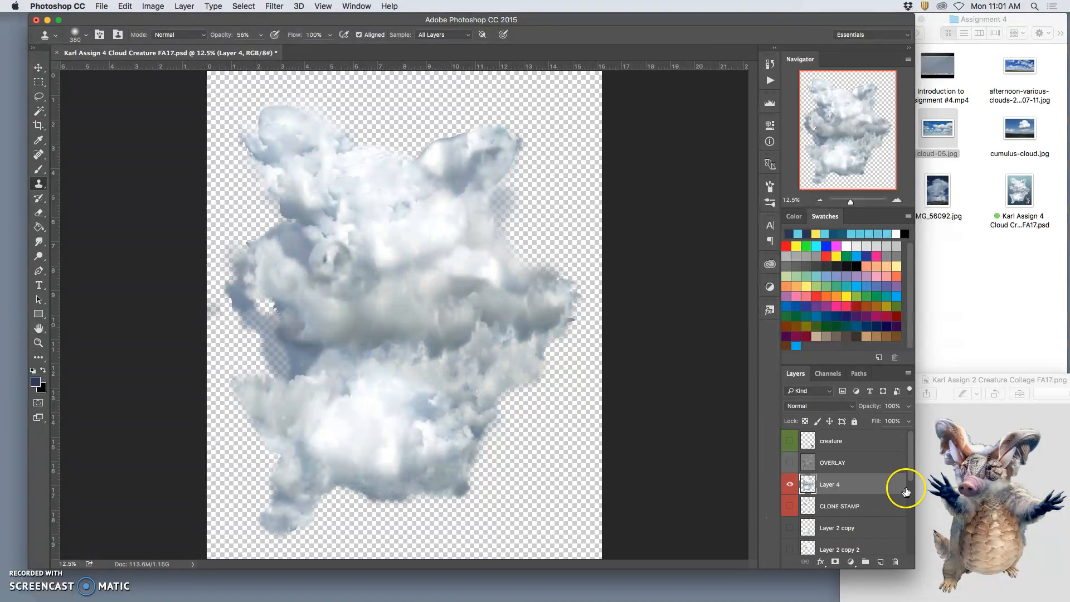
{"action": "left_click_drag", "start_coordinate": [914, 477], "coordinate": [911, 495]}
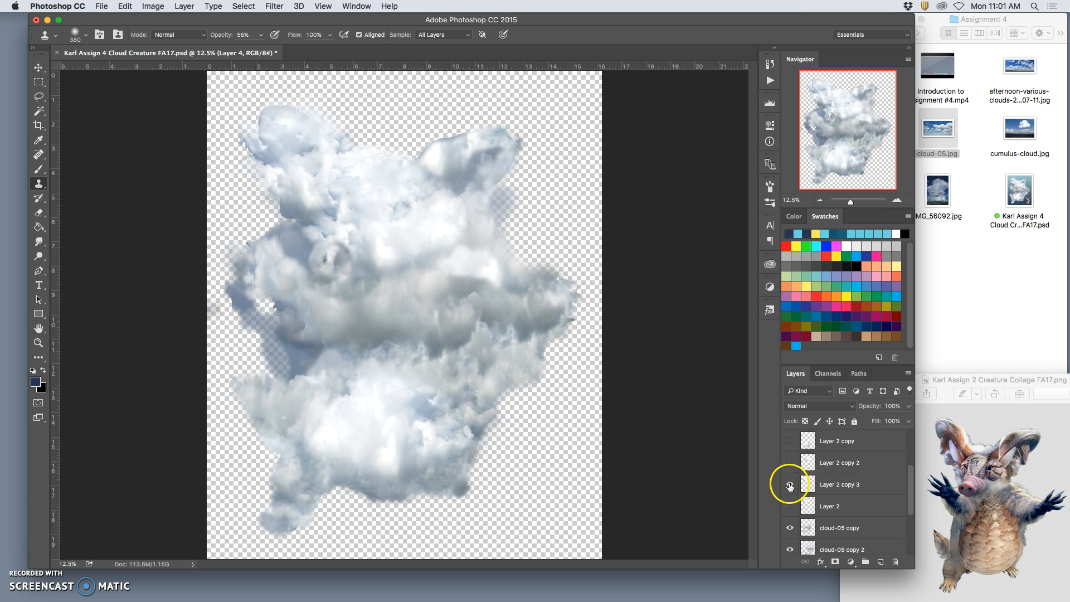
{"action": "left_click", "coordinate": [791, 548]}
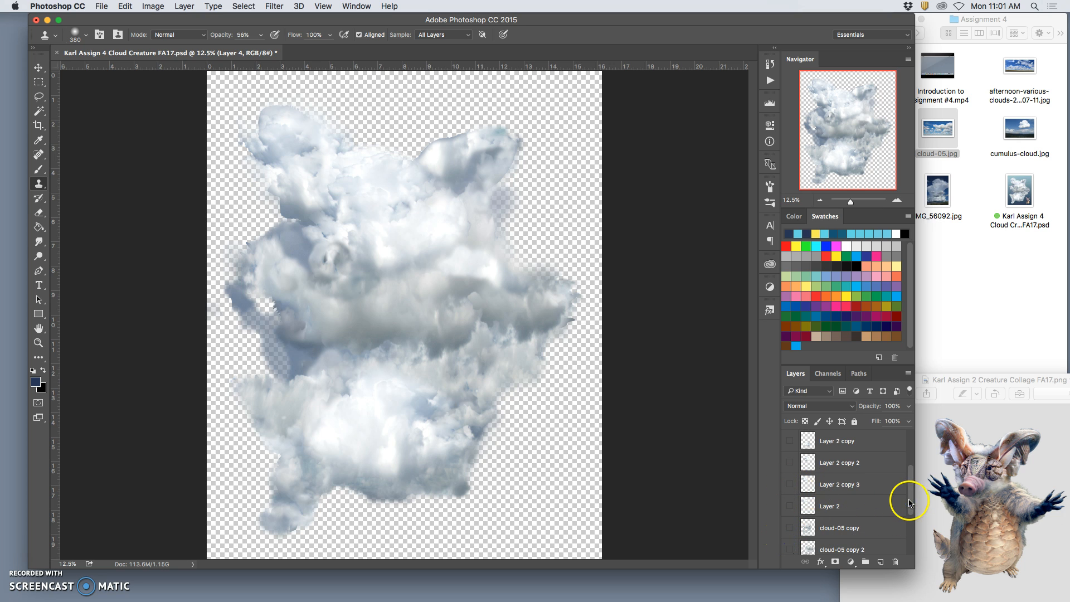
{"action": "left_click_drag", "start_coordinate": [909, 500], "coordinate": [903, 544]}
{"action": "left_click", "coordinate": [796, 503]}
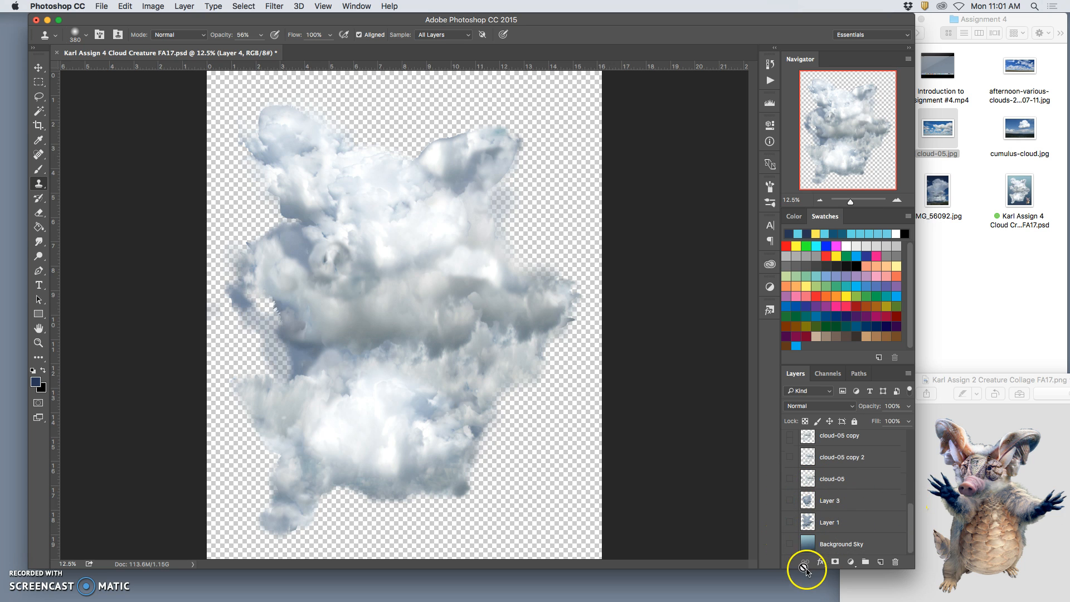
Step: Briefly preview the merged cloud against the Background Sky layer and turn on the OVERLAY layer
{"action": "left_click", "coordinate": [790, 544]}
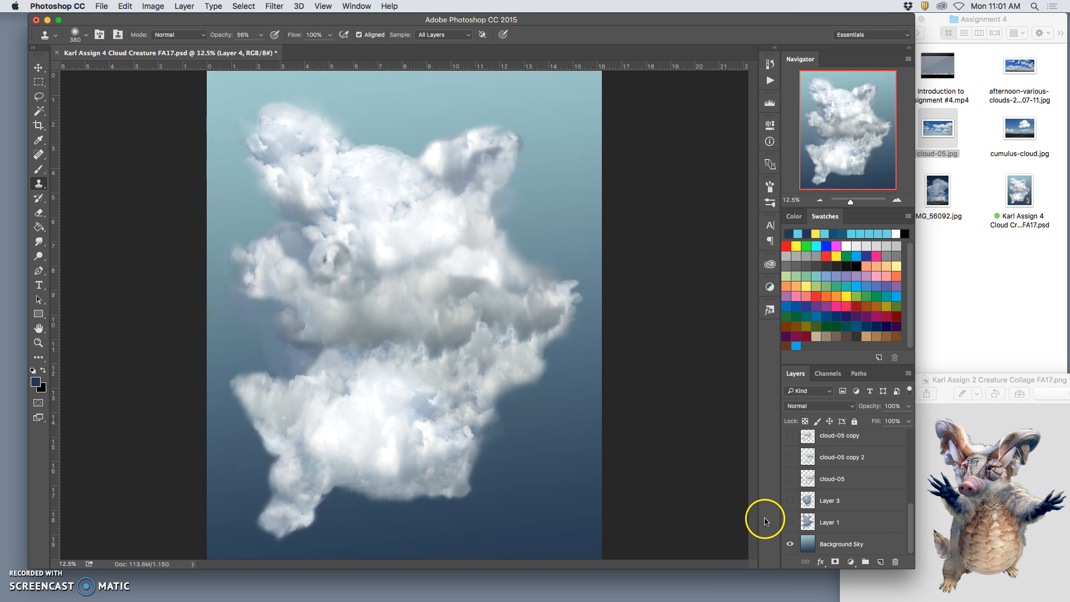
{"action": "left_click", "coordinate": [790, 544]}
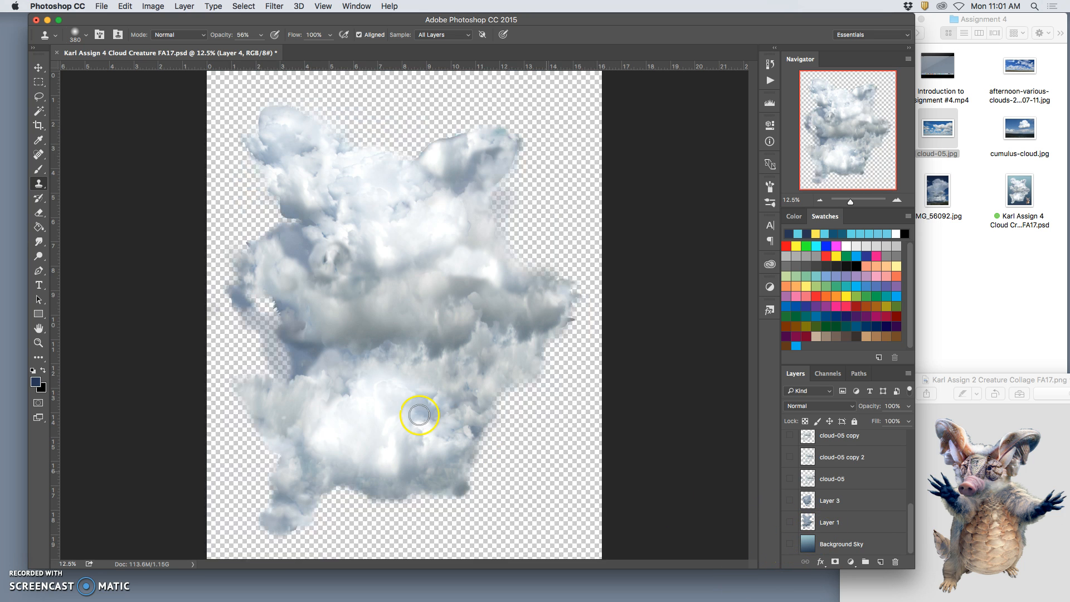
{"action": "left_click_drag", "start_coordinate": [910, 516], "coordinate": [911, 415]}
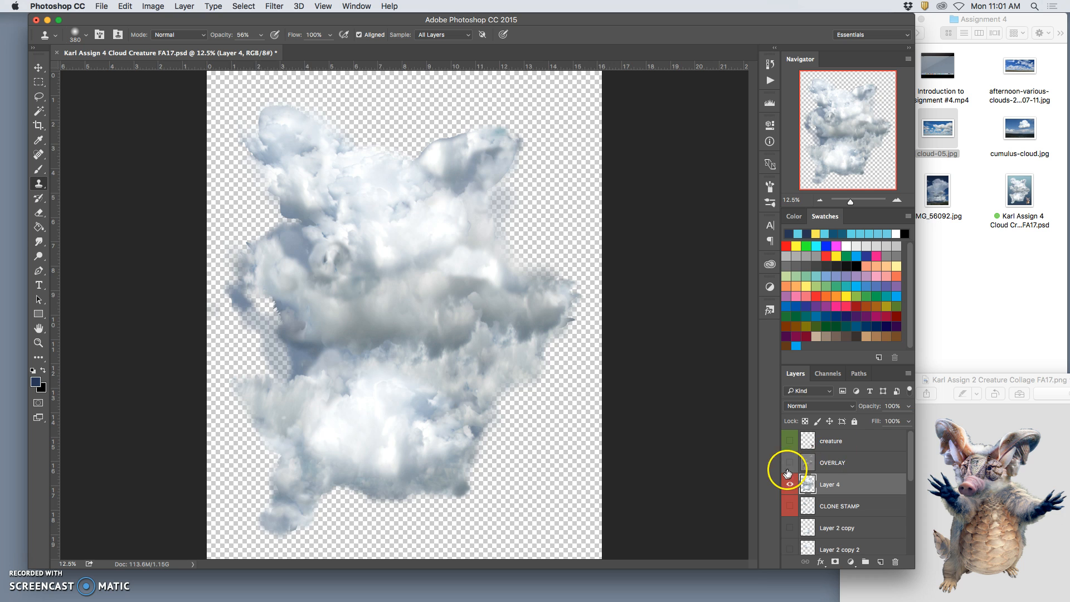
{"action": "left_click", "coordinate": [790, 463]}
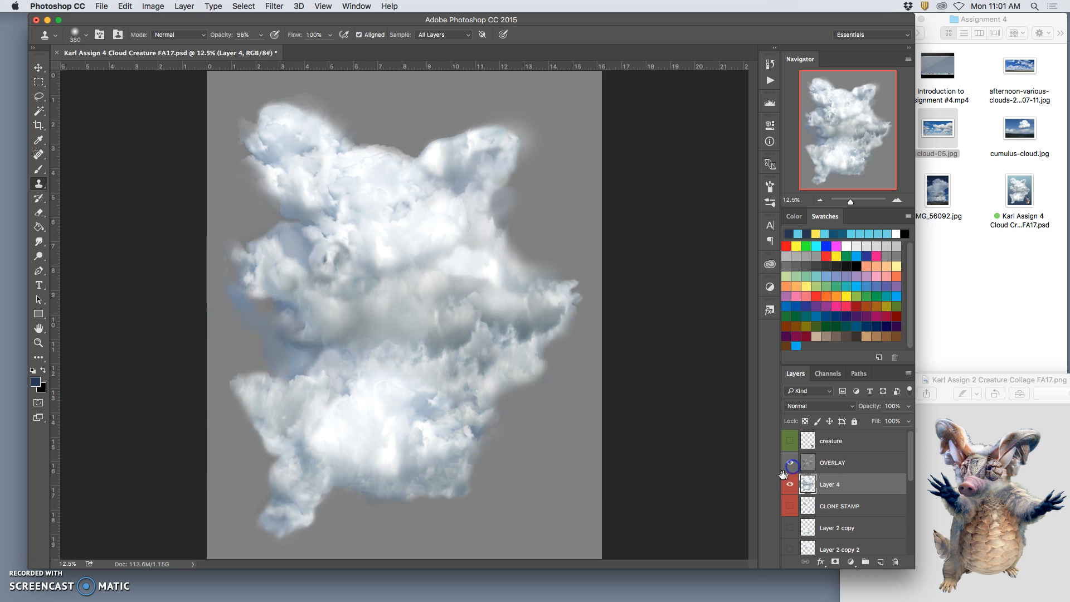
Step: Erase the bluish haze beside the merged cloud's left side with a soft 1760 px Eraser at 23% opacity
{"action": "left_click", "coordinate": [38, 213]}
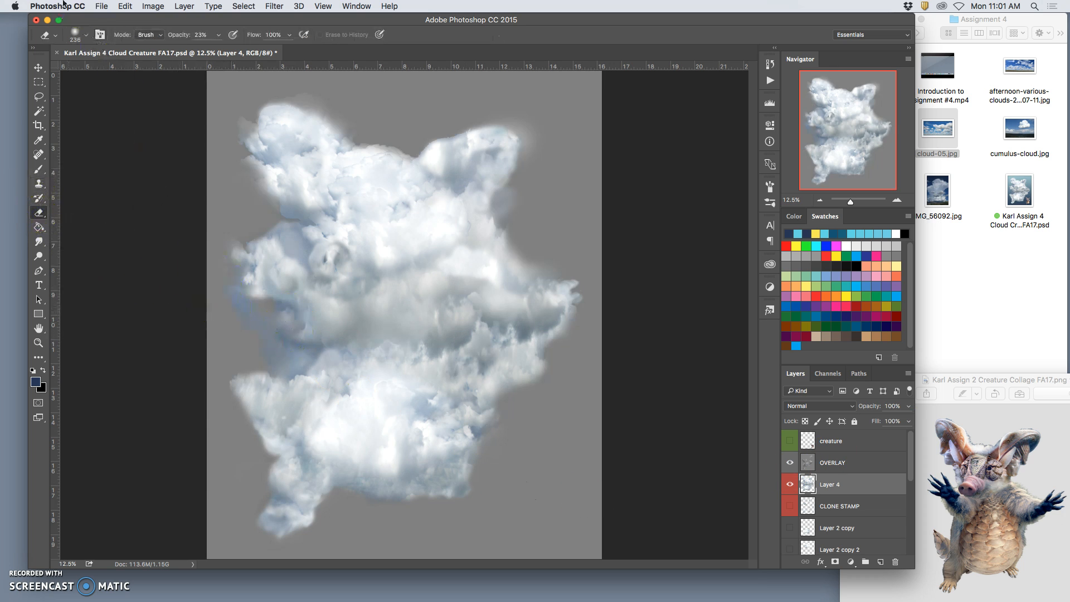
{"action": "left_click", "coordinate": [86, 36]}
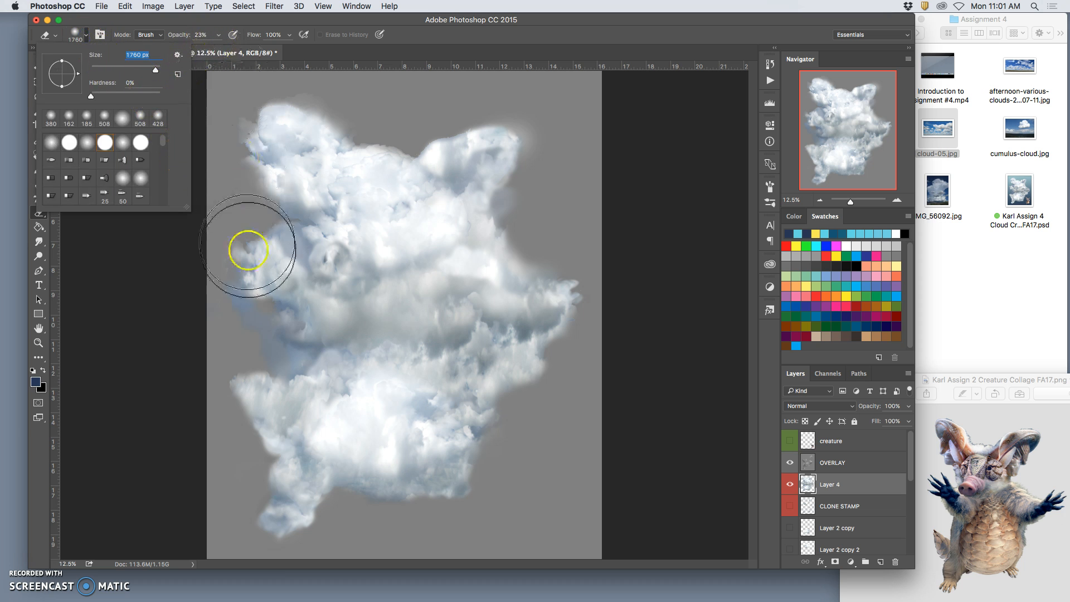
{"action": "left_click", "coordinate": [224, 325]}
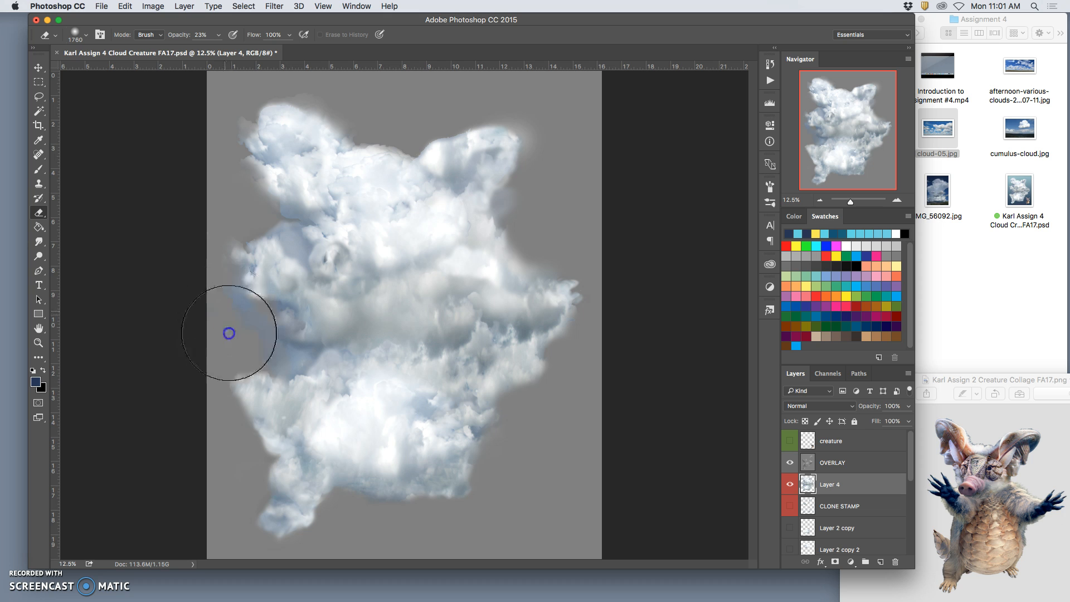
{"action": "left_click_drag", "start_coordinate": [222, 312], "coordinate": [255, 337]}
Step: Set the Eraser to 84% opacity and 364 px, and clear stray haze around the cloud's left side and left ear
{"action": "left_click", "coordinate": [219, 35]}
{"action": "left_click", "coordinate": [87, 35]}
{"action": "left_click", "coordinate": [87, 35]}
{"action": "left_click_drag", "start_coordinate": [131, 72], "coordinate": [138, 68]}
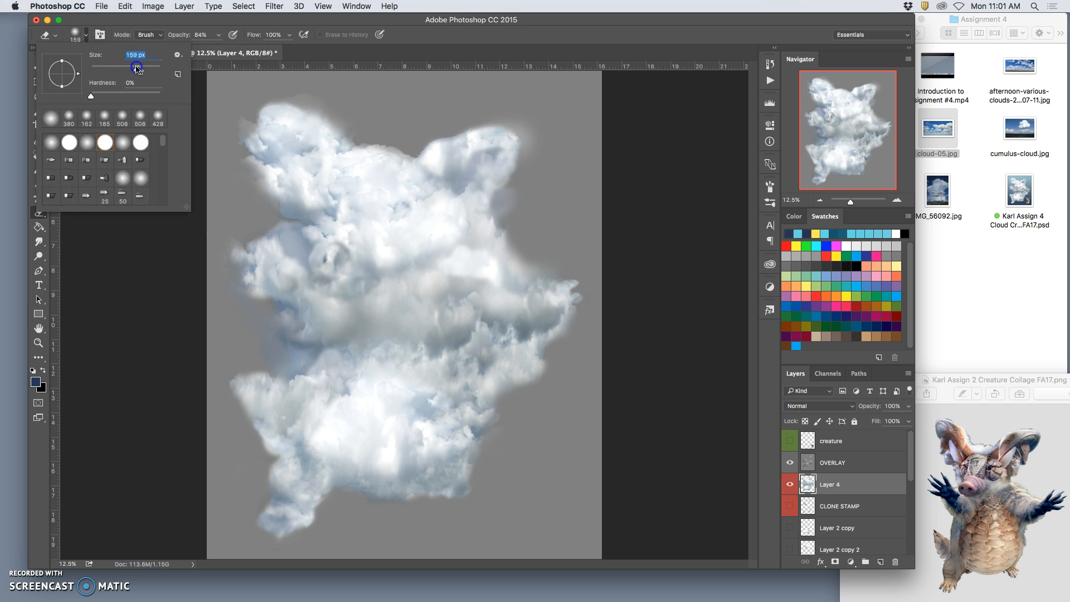
{"action": "left_click_drag", "start_coordinate": [129, 71], "coordinate": [151, 71]}
{"action": "left_click", "coordinate": [268, 354]}
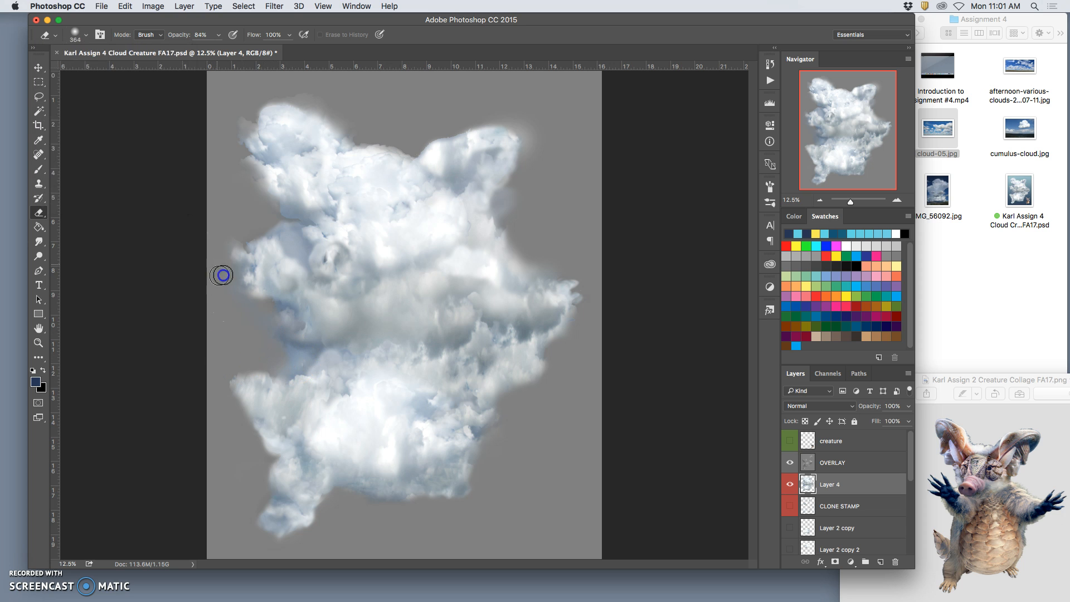
{"action": "left_click_drag", "start_coordinate": [229, 132], "coordinate": [235, 148]}
{"action": "mouse_move", "coordinate": [282, 93]}
{"action": "left_mouse_down"}
{"action": "mouse_move", "coordinate": [320, 93]}
{"action": "mouse_move", "coordinate": [335, 106]}
{"action": "left_mouse_up"}
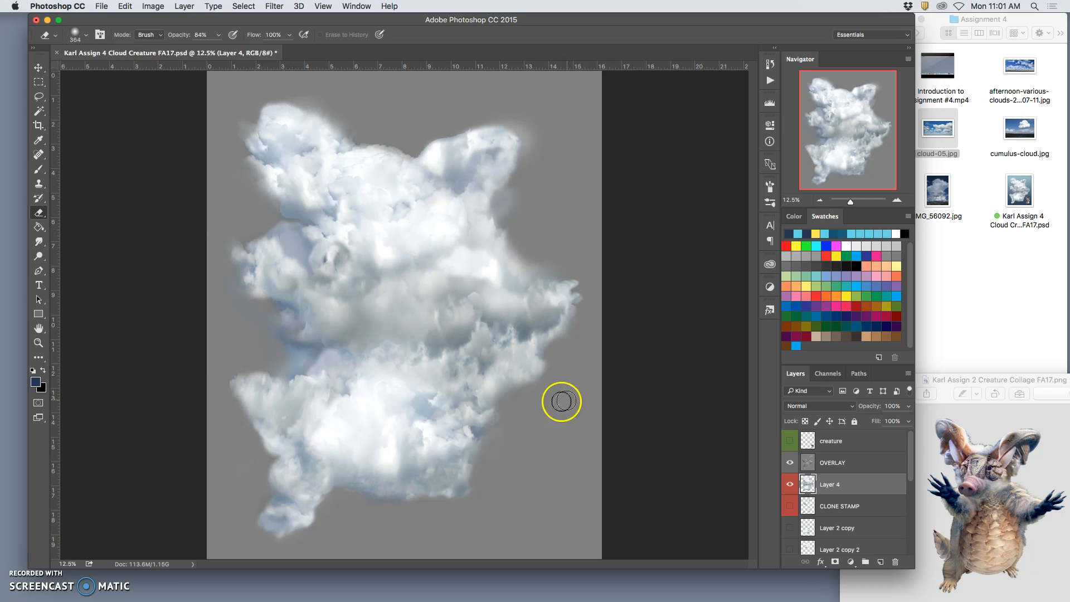
{"action": "left_click_drag", "start_coordinate": [263, 224], "coordinate": [267, 222]}
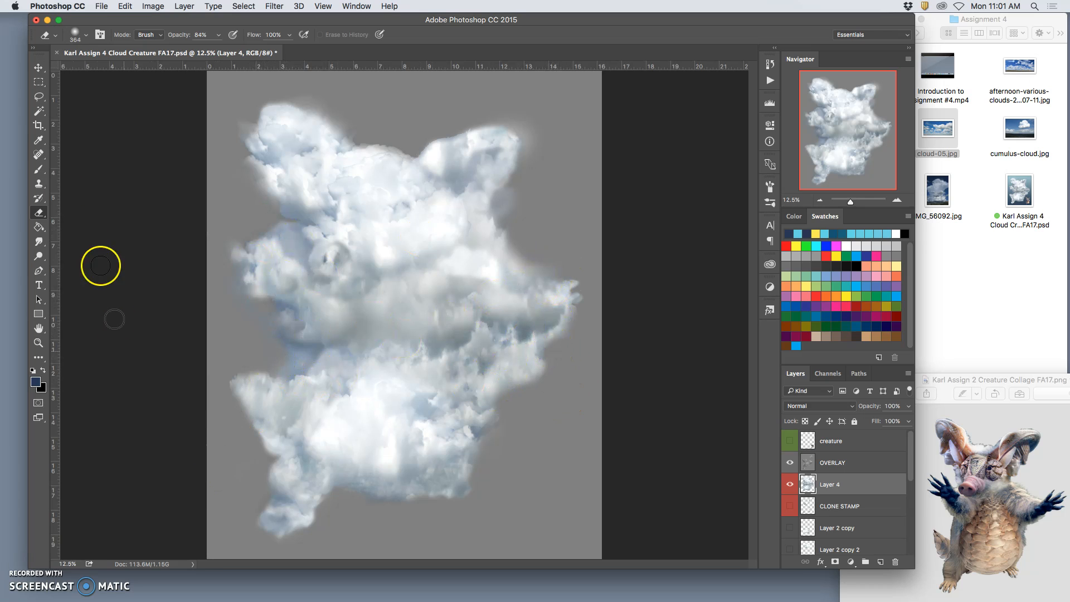
Step: Lower the Eraser opacity to 15% and gently soften the cloud's outline around the ears, arms, torso and tail
{"action": "left_click", "coordinate": [217, 35]}
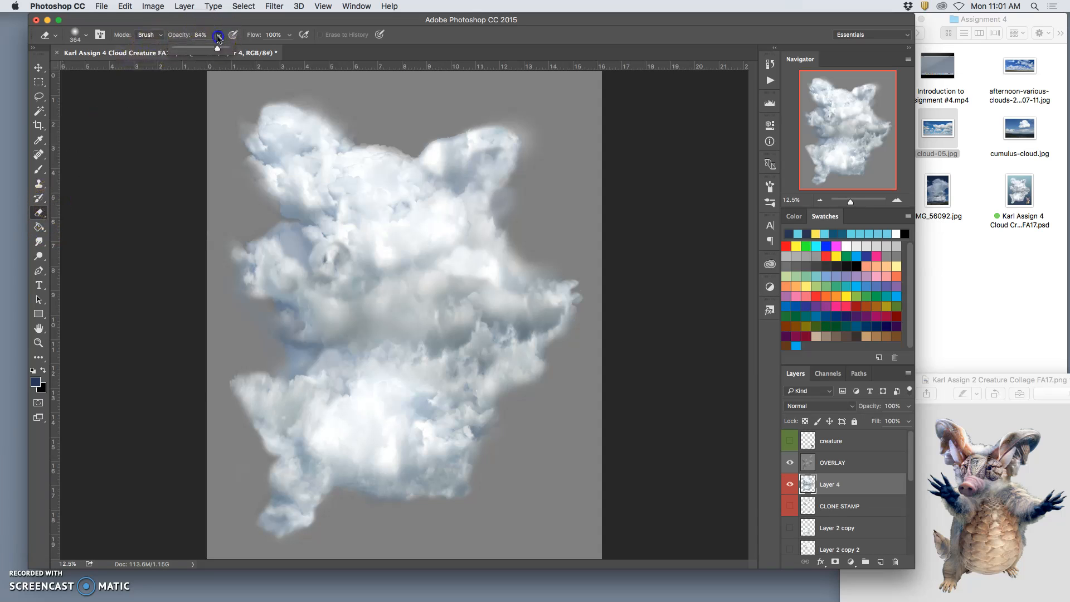
{"action": "left_click_drag", "start_coordinate": [192, 48], "coordinate": [181, 47]}
{"action": "left_click", "coordinate": [281, 228]}
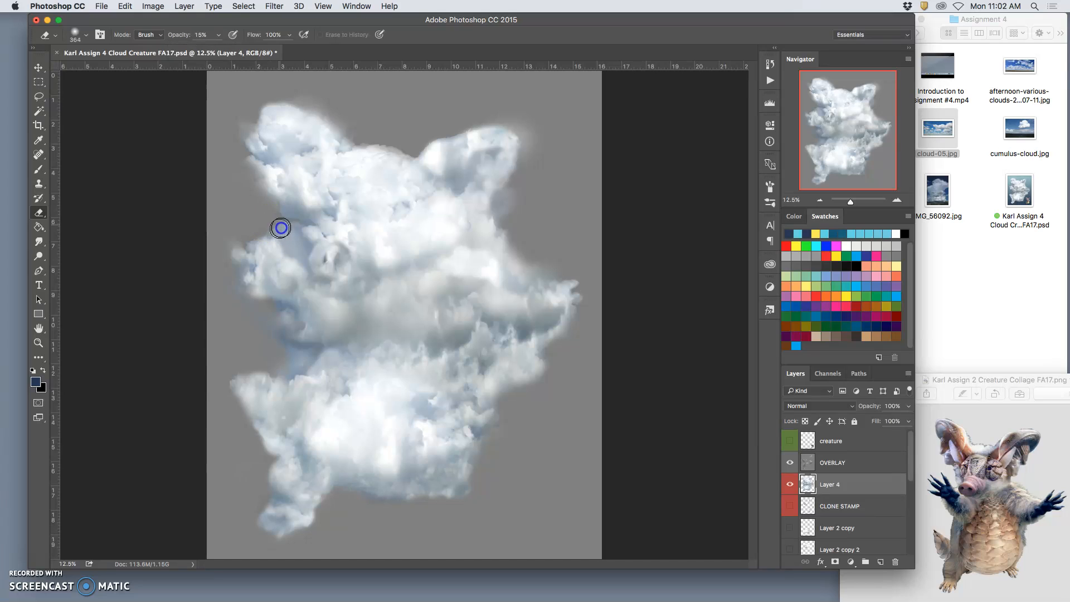
{"action": "mouse_move", "coordinate": [288, 241]}
{"action": "left_mouse_down"}
{"action": "mouse_move", "coordinate": [286, 222]}
{"action": "mouse_move", "coordinate": [280, 207]}
{"action": "mouse_move", "coordinate": [302, 227]}
{"action": "mouse_move", "coordinate": [292, 240]}
{"action": "mouse_move", "coordinate": [282, 222]}
{"action": "mouse_move", "coordinate": [266, 230]}
{"action": "mouse_move", "coordinate": [280, 222]}
{"action": "mouse_move", "coordinate": [236, 132]}
{"action": "mouse_move", "coordinate": [249, 108]}
{"action": "mouse_move", "coordinate": [335, 99]}
{"action": "left_mouse_up"}
{"action": "mouse_move", "coordinate": [539, 257]}
{"action": "left_mouse_down"}
{"action": "mouse_move", "coordinate": [530, 263]}
{"action": "mouse_move", "coordinate": [562, 271]}
{"action": "left_mouse_up"}
{"action": "left_click_drag", "start_coordinate": [293, 357], "coordinate": [284, 365]}
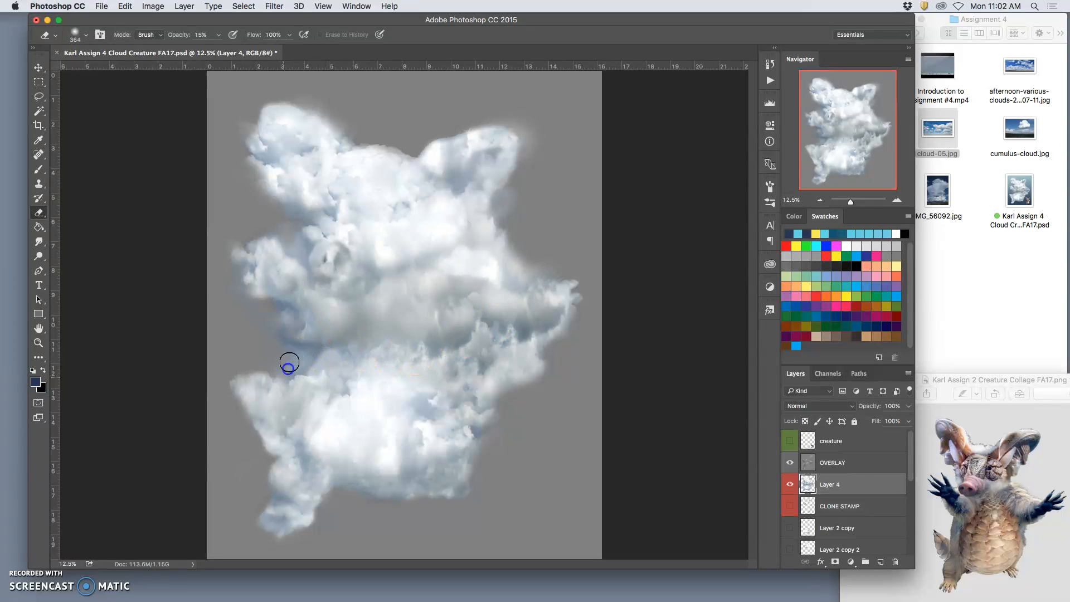
{"action": "mouse_move", "coordinate": [286, 375]}
{"action": "left_mouse_down"}
{"action": "mouse_move", "coordinate": [272, 357]}
{"action": "mouse_move", "coordinate": [287, 355]}
{"action": "mouse_move", "coordinate": [272, 348]}
{"action": "mouse_move", "coordinate": [261, 307]}
{"action": "mouse_move", "coordinate": [242, 319]}
{"action": "mouse_move", "coordinate": [251, 313]}
{"action": "mouse_move", "coordinate": [260, 341]}
{"action": "left_mouse_up"}
{"action": "mouse_move", "coordinate": [276, 511]}
{"action": "left_mouse_down"}
{"action": "mouse_move", "coordinate": [262, 491]}
{"action": "mouse_move", "coordinate": [259, 501]}
{"action": "mouse_move", "coordinate": [328, 500]}
{"action": "mouse_move", "coordinate": [318, 507]}
{"action": "mouse_move", "coordinate": [305, 507]}
{"action": "mouse_move", "coordinate": [353, 487]}
{"action": "mouse_move", "coordinate": [380, 497]}
{"action": "mouse_move", "coordinate": [370, 493]}
{"action": "mouse_move", "coordinate": [414, 492]}
{"action": "mouse_move", "coordinate": [408, 483]}
{"action": "mouse_move", "coordinate": [476, 466]}
{"action": "mouse_move", "coordinate": [451, 473]}
{"action": "mouse_move", "coordinate": [474, 459]}
{"action": "mouse_move", "coordinate": [482, 447]}
{"action": "mouse_move", "coordinate": [461, 461]}
{"action": "mouse_move", "coordinate": [501, 408]}
{"action": "mouse_move", "coordinate": [429, 398]}
{"action": "left_mouse_up"}
{"action": "left_click_drag", "start_coordinate": [251, 272], "coordinate": [256, 300]}
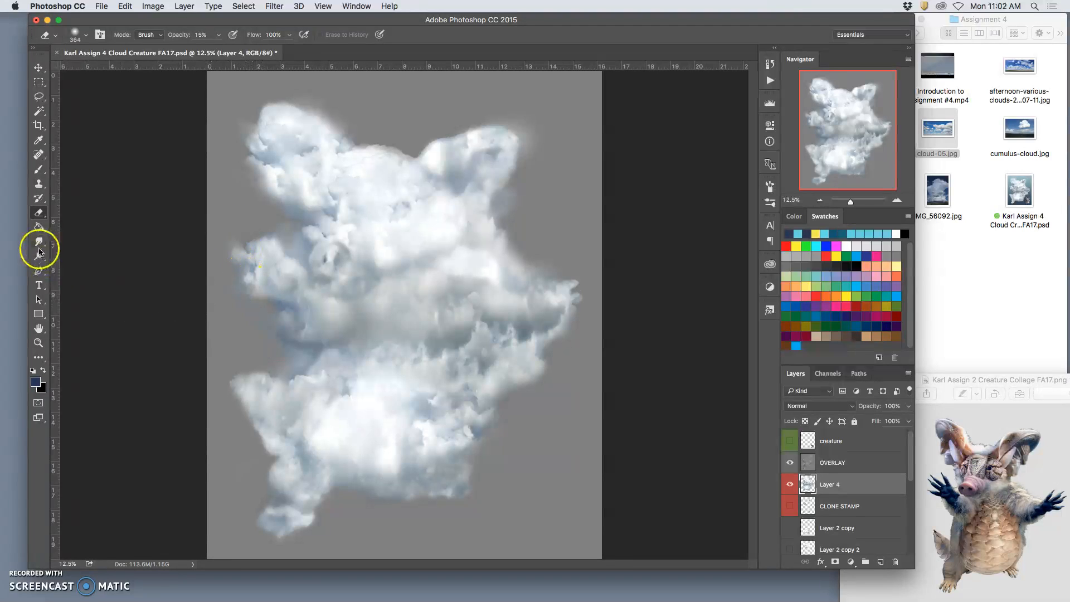
Step: Smear the cloud's right ear into a softer shape using the Smudge tool at 1040 px and 50% strength
{"action": "left_click", "coordinate": [38, 241]}
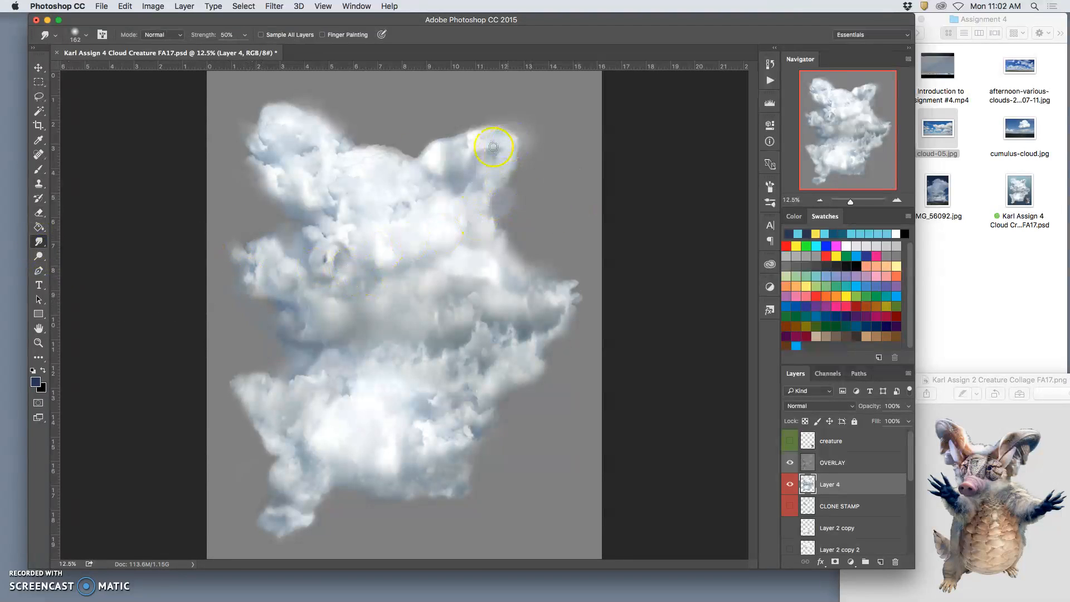
{"action": "left_click", "coordinate": [87, 33]}
{"action": "left_click_drag", "start_coordinate": [138, 70], "coordinate": [149, 70]}
{"action": "left_click", "coordinate": [156, 71]}
{"action": "mouse_move", "coordinate": [423, 273]}
{"action": "left_mouse_down"}
{"action": "mouse_move", "coordinate": [468, 259]}
{"action": "mouse_move", "coordinate": [442, 225]}
{"action": "mouse_move", "coordinate": [493, 209]}
{"action": "left_mouse_up"}
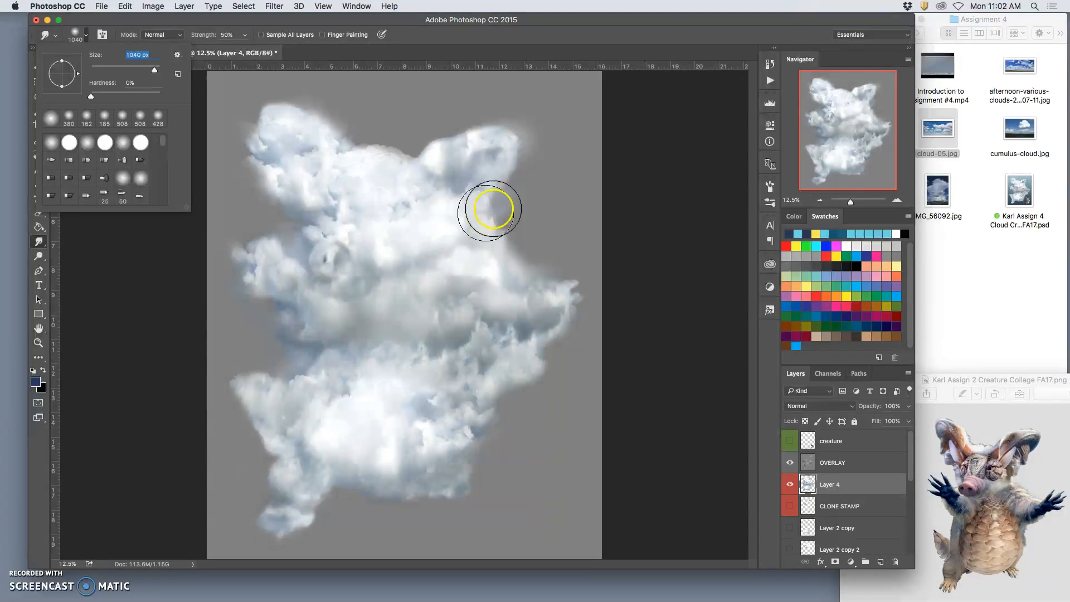
{"action": "left_click", "coordinate": [497, 156]}
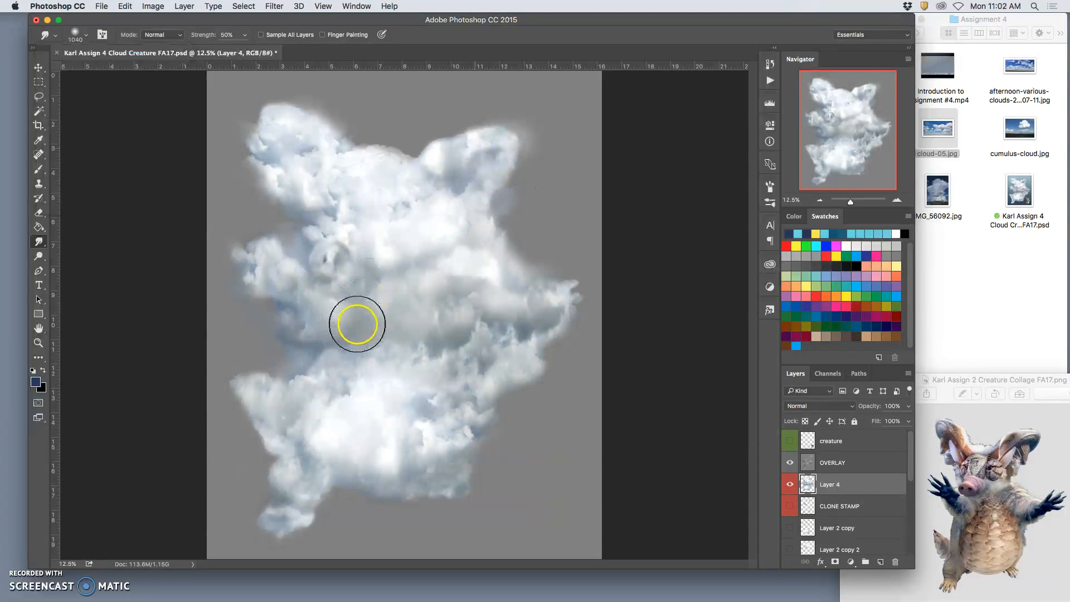
{"action": "left_click_drag", "start_coordinate": [362, 319], "coordinate": [363, 320]}
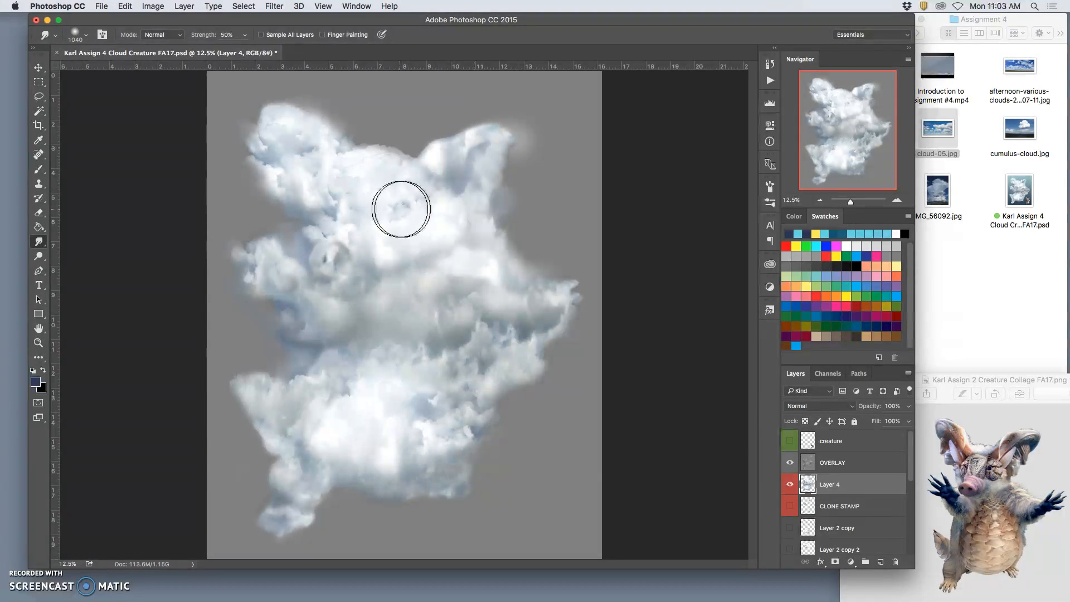
Step: Compare the cloud before and after the ear smudge by switching repeatedly between the last two history states
{"action": "left_click", "coordinate": [769, 63]}
{"action": "left_click", "coordinate": [688, 437]}
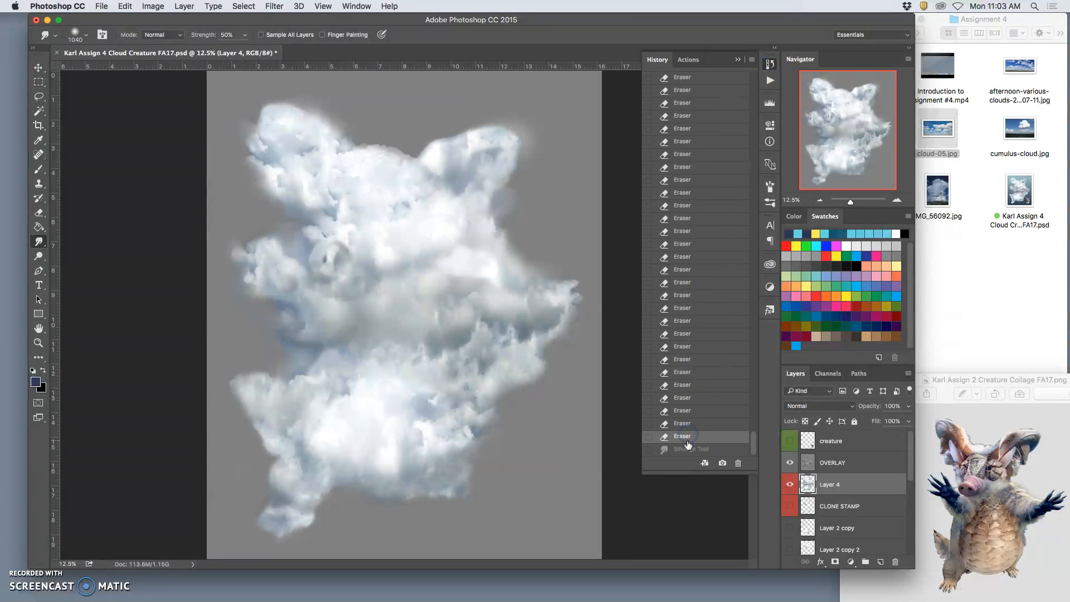
{"action": "left_click", "coordinate": [689, 449]}
{"action": "left_click", "coordinate": [689, 438]}
{"action": "left_click", "coordinate": [688, 449]}
{"action": "left_click", "coordinate": [689, 438]}
{"action": "left_click", "coordinate": [690, 449]}
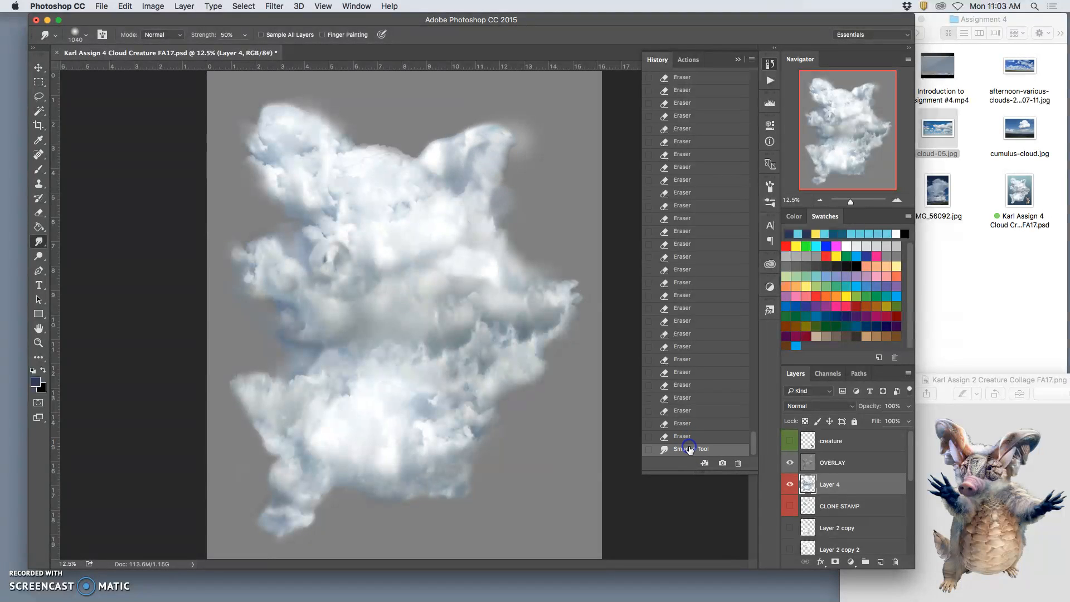
{"action": "left_click", "coordinate": [688, 436]}
{"action": "left_click", "coordinate": [688, 448]}
{"action": "left_click", "coordinate": [688, 436]}
{"action": "left_click", "coordinate": [689, 449]}
Step: Smudge the cloud's left ear and work over the body and right arm with the same 1040 px brush
{"action": "left_click_drag", "start_coordinate": [271, 173], "coordinate": [294, 165]}
{"action": "mouse_move", "coordinate": [324, 289]}
{"action": "left_mouse_down"}
{"action": "mouse_move", "coordinate": [563, 358]}
{"action": "mouse_move", "coordinate": [547, 352]}
{"action": "left_mouse_up"}
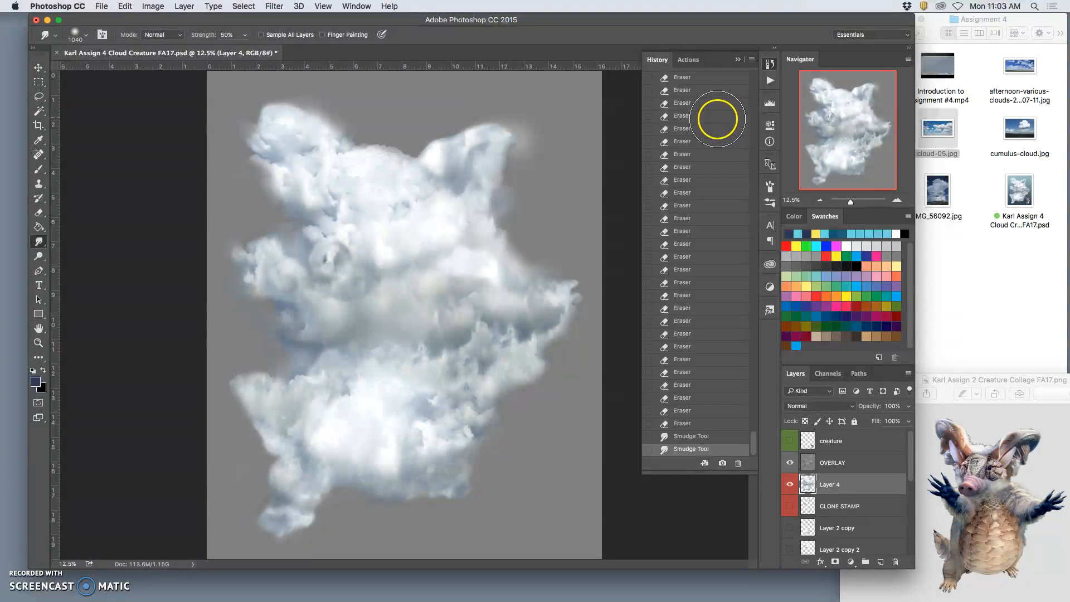
{"action": "left_click_drag", "start_coordinate": [334, 191], "coordinate": [324, 187]}
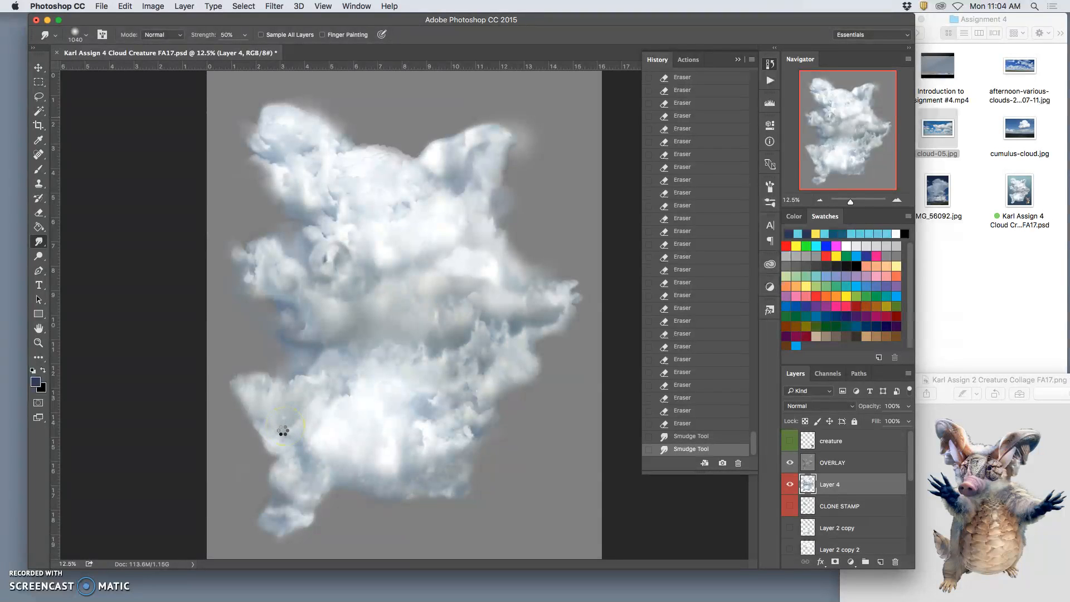
{"action": "mouse_move", "coordinate": [284, 433]}
{"action": "left_mouse_down"}
{"action": "mouse_move", "coordinate": [282, 425]}
{"action": "mouse_move", "coordinate": [296, 437]}
{"action": "mouse_move", "coordinate": [313, 409]}
{"action": "mouse_move", "coordinate": [304, 419]}
{"action": "left_mouse_up"}
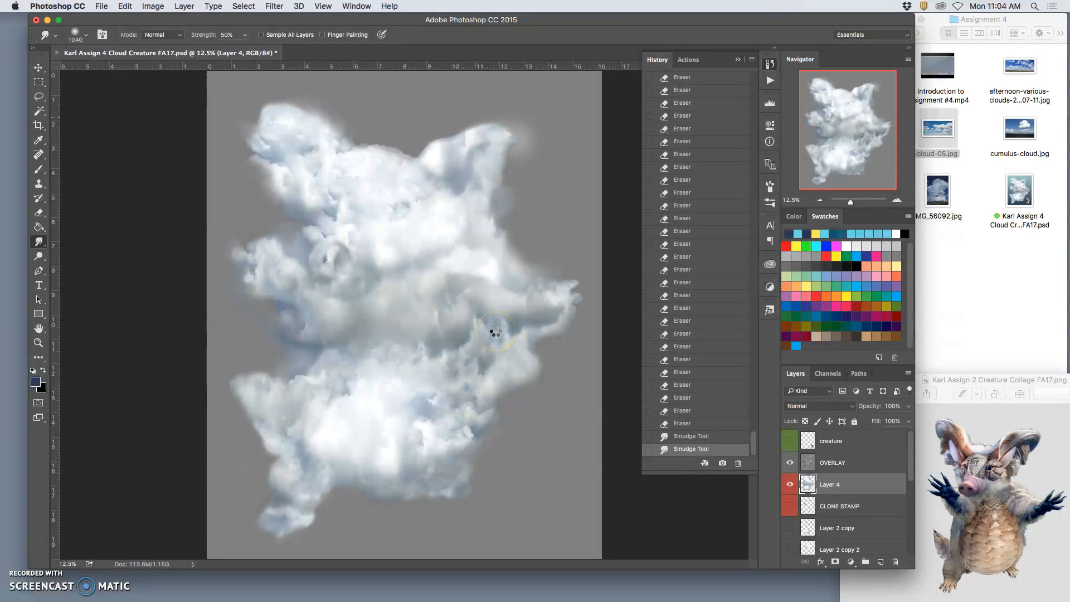
{"action": "left_click_drag", "start_coordinate": [496, 332], "coordinate": [503, 336]}
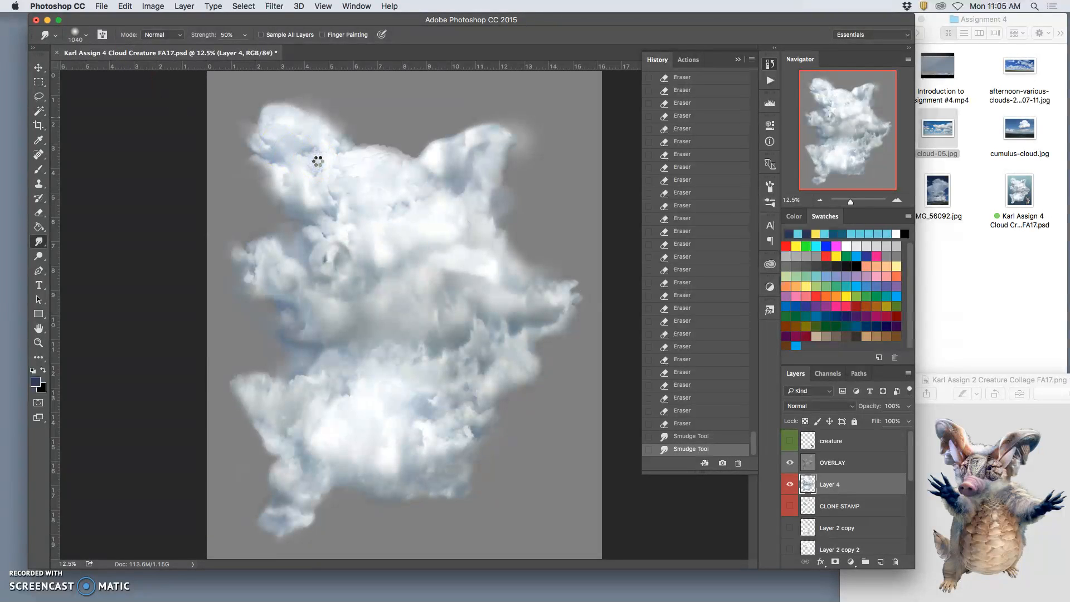
{"action": "mouse_move", "coordinate": [468, 217]}
{"action": "left_mouse_down"}
{"action": "mouse_move", "coordinate": [498, 268]}
{"action": "mouse_move", "coordinate": [550, 318]}
{"action": "mouse_move", "coordinate": [549, 295]}
{"action": "mouse_move", "coordinate": [496, 271]}
{"action": "mouse_move", "coordinate": [523, 271]}
{"action": "left_mouse_up"}
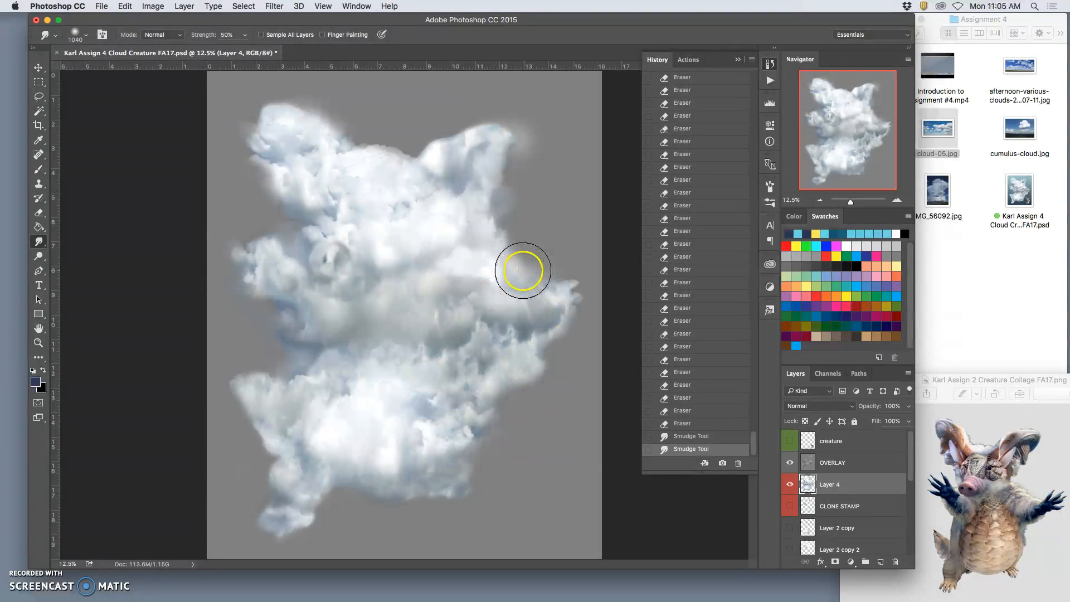
Step: Compare the cloud before and after the smudges using the history states, ending on the latest one
{"action": "left_click", "coordinate": [691, 436]}
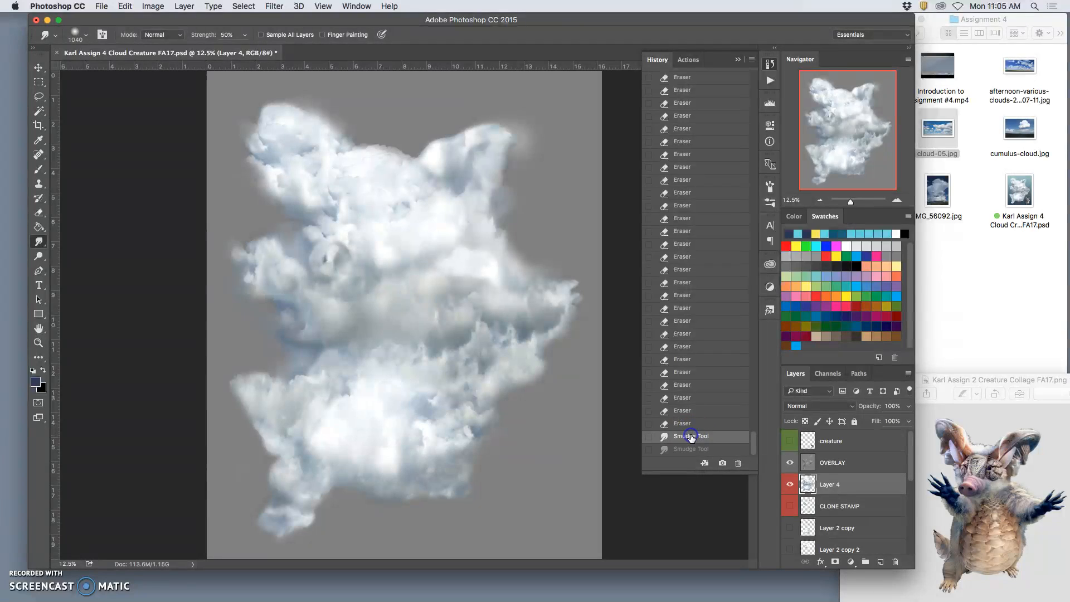
{"action": "left_click", "coordinate": [691, 449]}
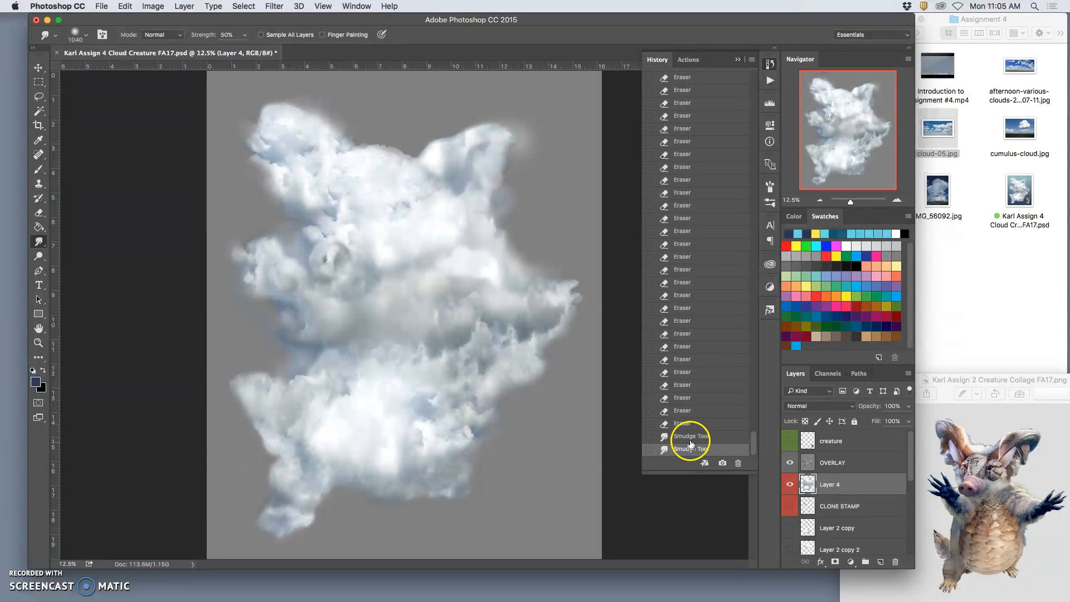
{"action": "left_click", "coordinate": [690, 439]}
{"action": "left_click", "coordinate": [690, 425]}
{"action": "left_click", "coordinate": [690, 438]}
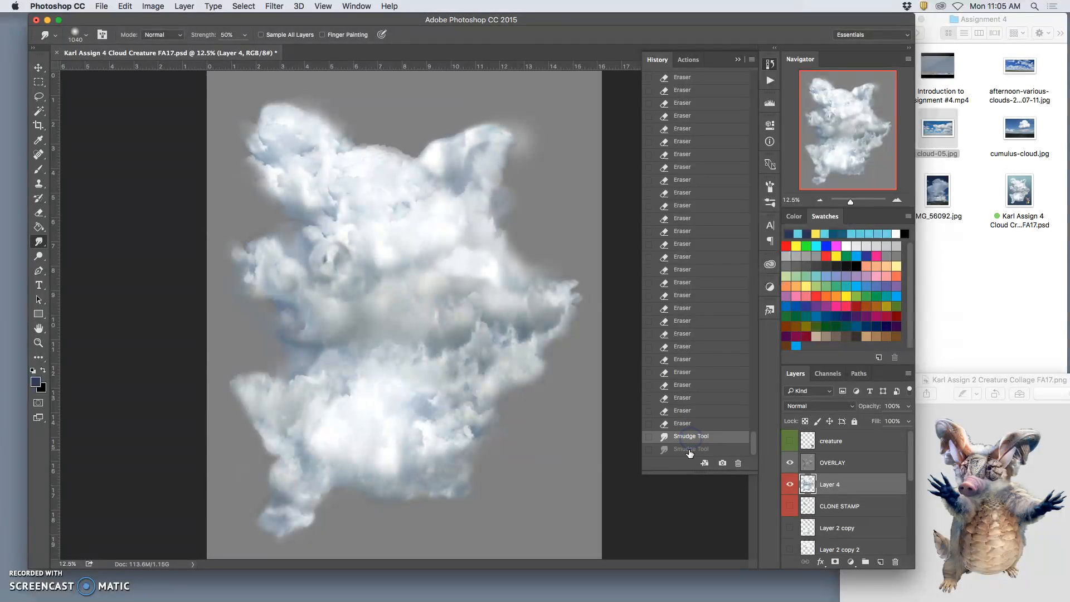
{"action": "left_click", "coordinate": [690, 450]}
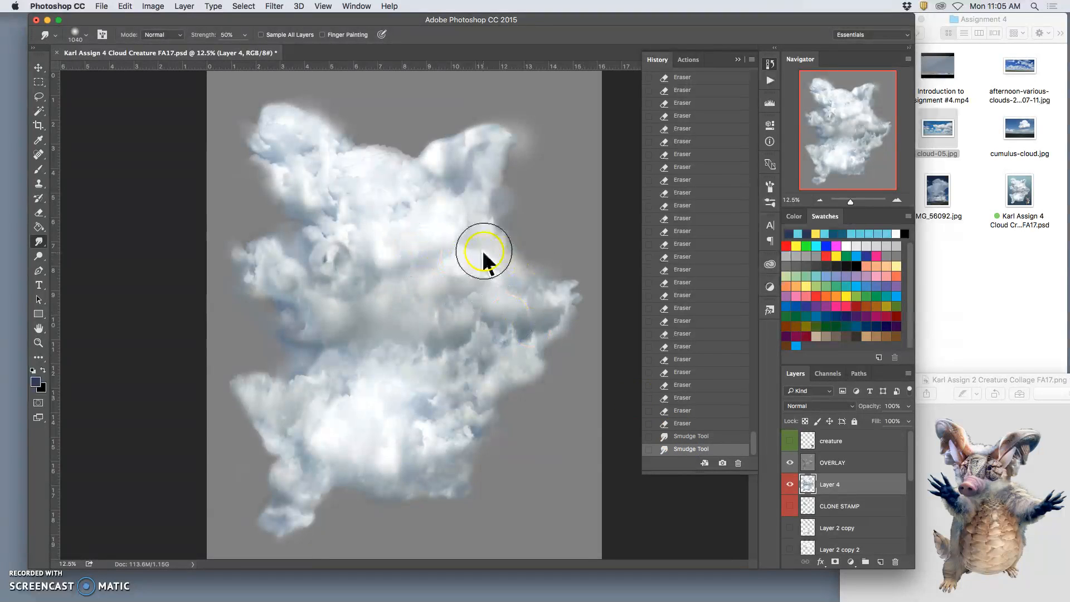
Step: Erase lightly around the smudged right ear with the 364 px Eraser at 15% opacity
{"action": "left_click", "coordinate": [39, 213]}
{"action": "mouse_move", "coordinate": [496, 158]}
{"action": "left_mouse_down"}
{"action": "mouse_move", "coordinate": [514, 148]}
{"action": "mouse_move", "coordinate": [514, 162]}
{"action": "mouse_move", "coordinate": [513, 138]}
{"action": "mouse_move", "coordinate": [509, 165]}
{"action": "mouse_move", "coordinate": [522, 159]}
{"action": "mouse_move", "coordinate": [535, 131]}
{"action": "left_mouse_up"}
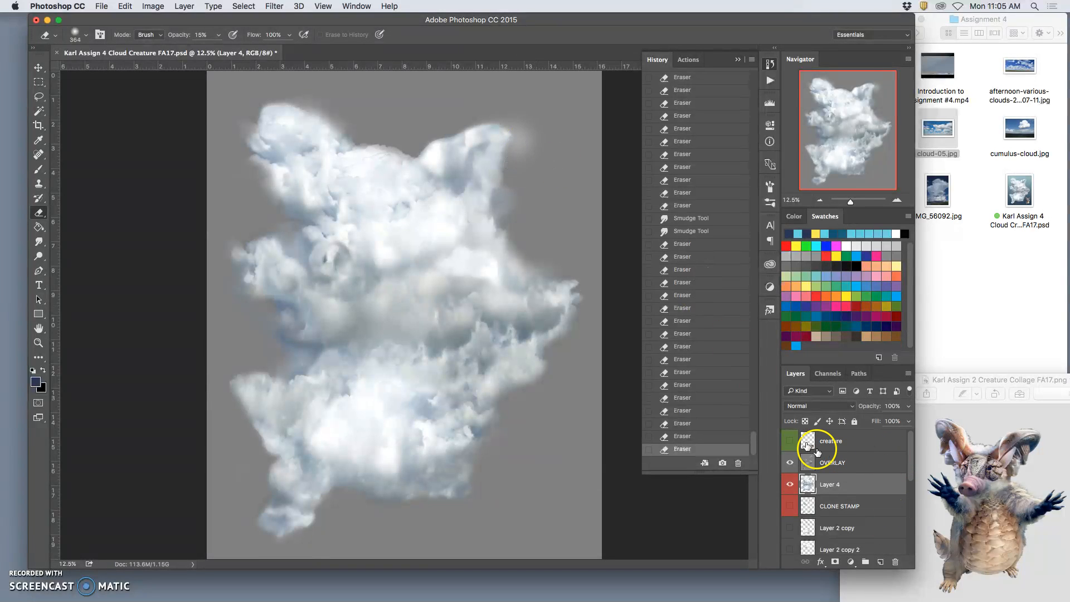
Step: Show the creature reference layer and the Background Sky layer together with the merged cloud
{"action": "left_click", "coordinate": [789, 441]}
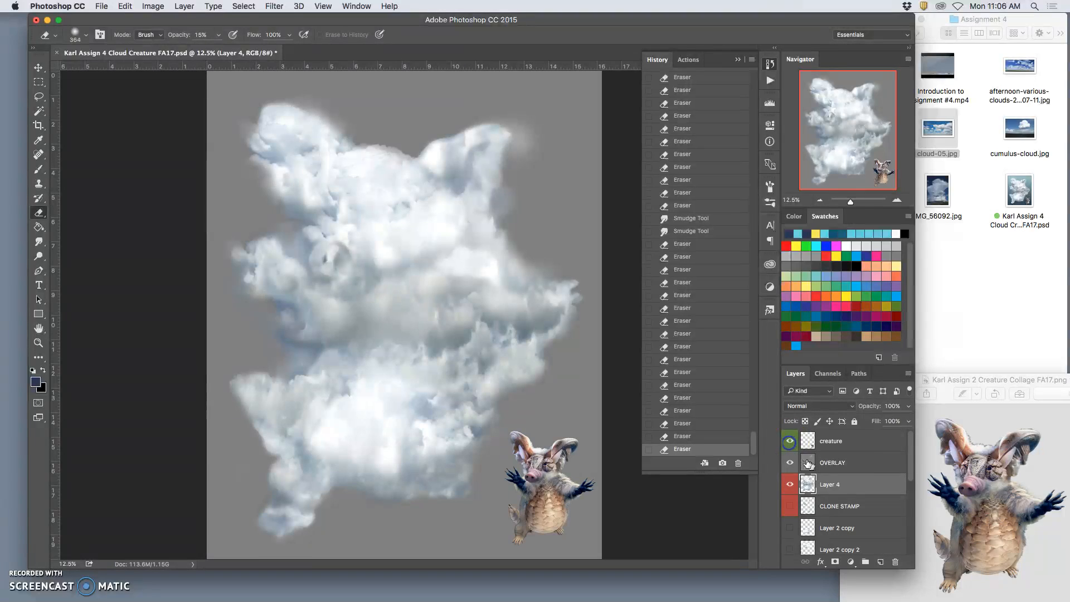
{"action": "scroll", "coordinate": [909, 456], "scroll_direction": "down", "scroll_amount": 1}
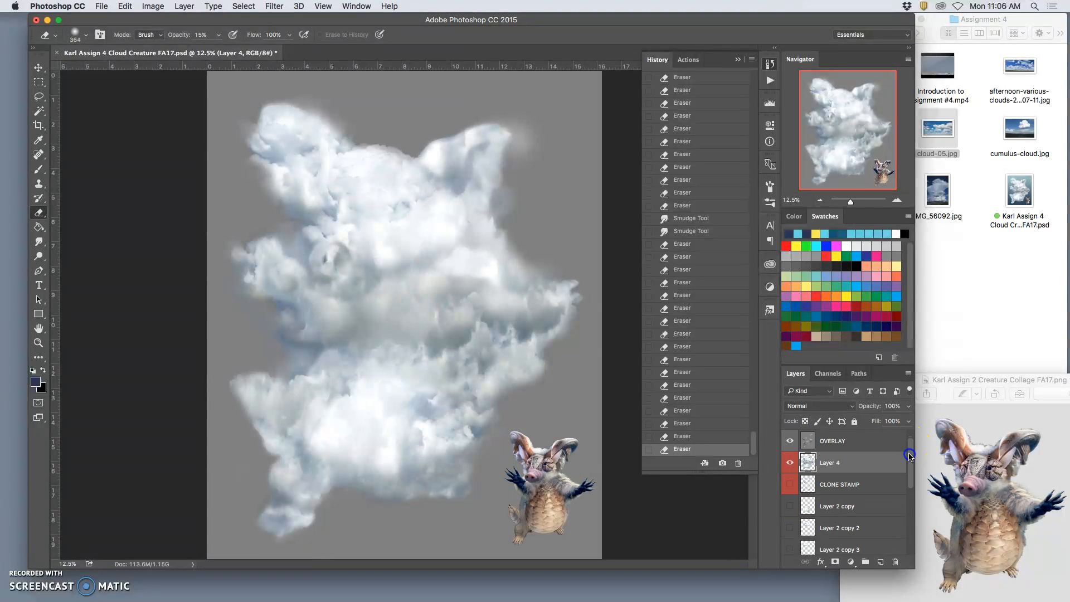
{"action": "scroll", "coordinate": [907, 460], "scroll_direction": "down", "scroll_amount": 5}
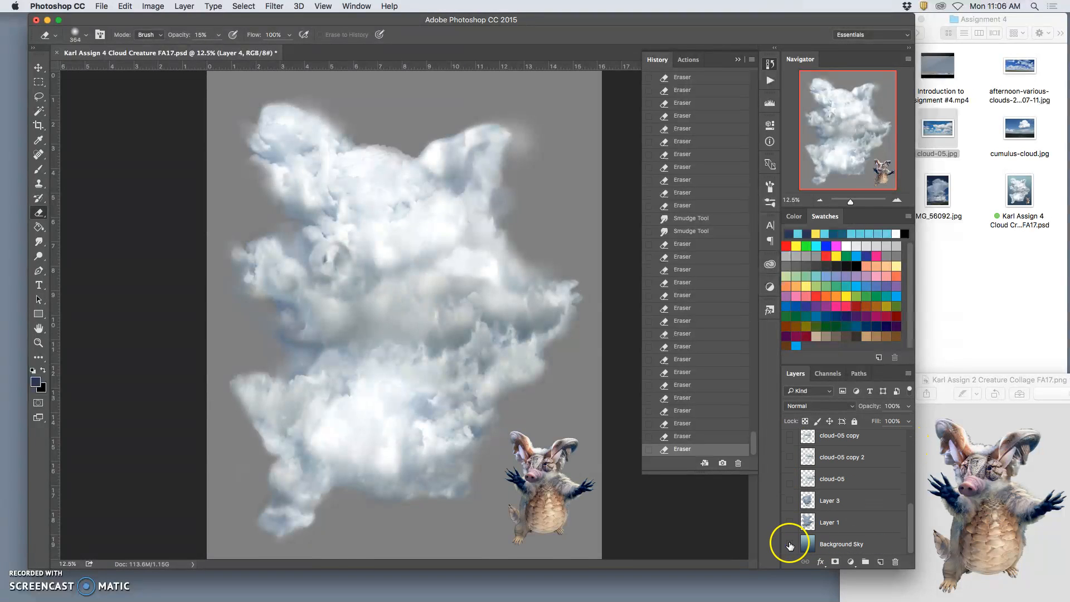
{"action": "left_click", "coordinate": [790, 544]}
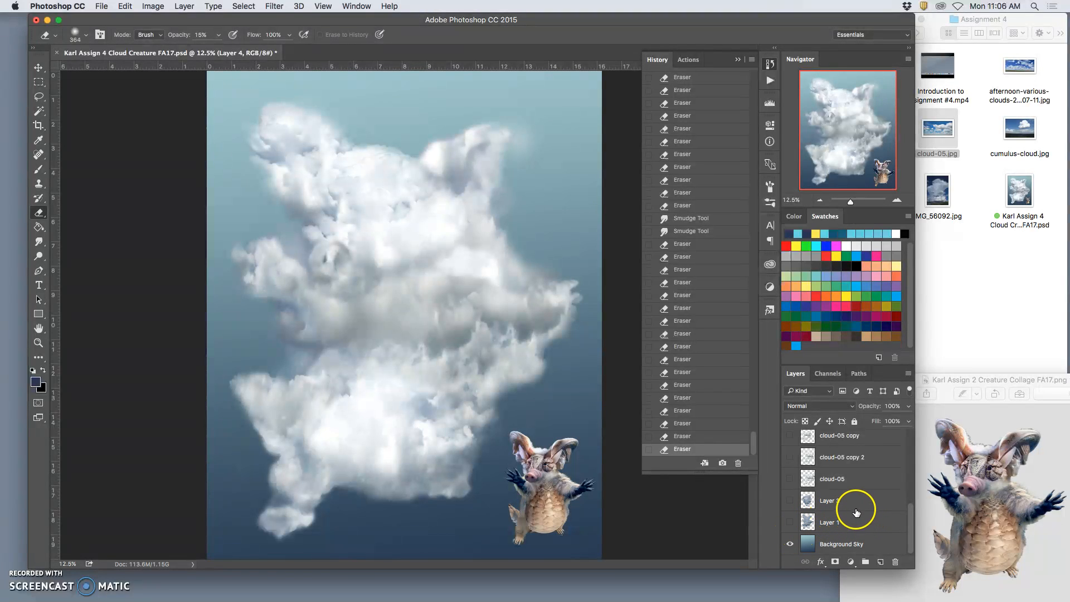
{"action": "left_click_drag", "start_coordinate": [907, 510], "coordinate": [914, 441]}
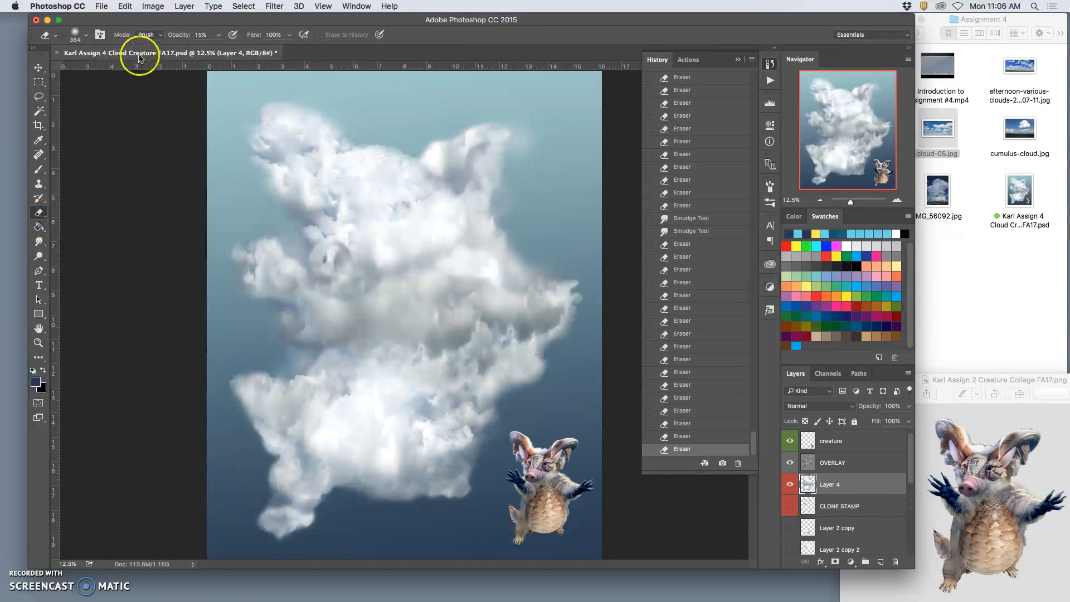
Step: Erase lightly along the cloud's right side, left leg and left flank, and around the ears with the 364 px Eraser at 15% opacity
{"action": "mouse_move", "coordinate": [545, 362]}
{"action": "left_mouse_down"}
{"action": "mouse_move", "coordinate": [533, 378]}
{"action": "mouse_move", "coordinate": [546, 352]}
{"action": "mouse_move", "coordinate": [536, 358]}
{"action": "left_mouse_up"}
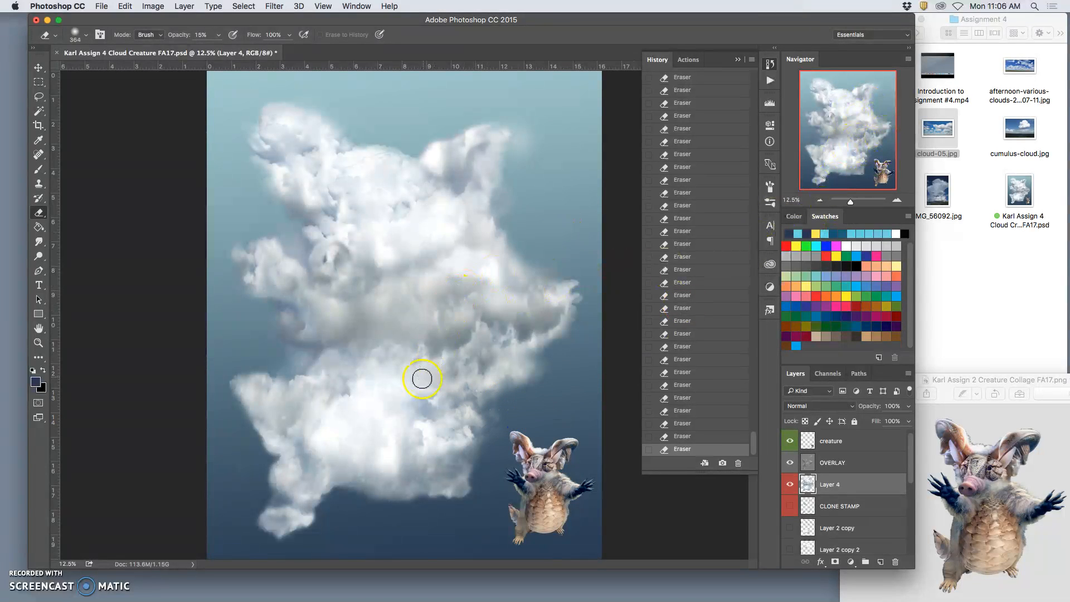
{"action": "left_click_drag", "start_coordinate": [273, 493], "coordinate": [269, 485]}
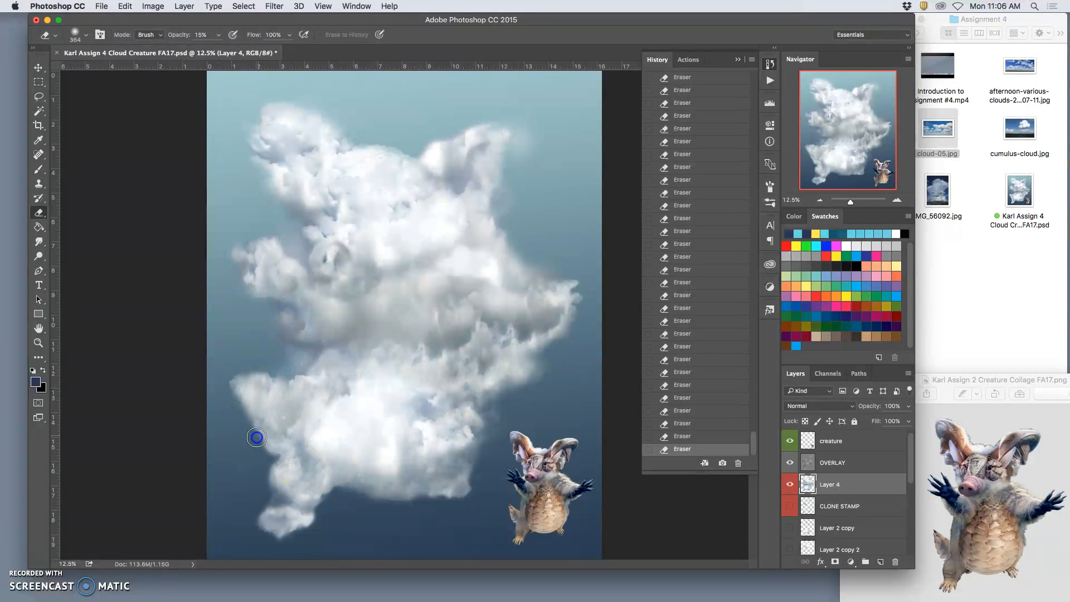
{"action": "mouse_move", "coordinate": [268, 442]}
{"action": "left_mouse_down"}
{"action": "mouse_move", "coordinate": [279, 440]}
{"action": "mouse_move", "coordinate": [270, 450]}
{"action": "left_mouse_up"}
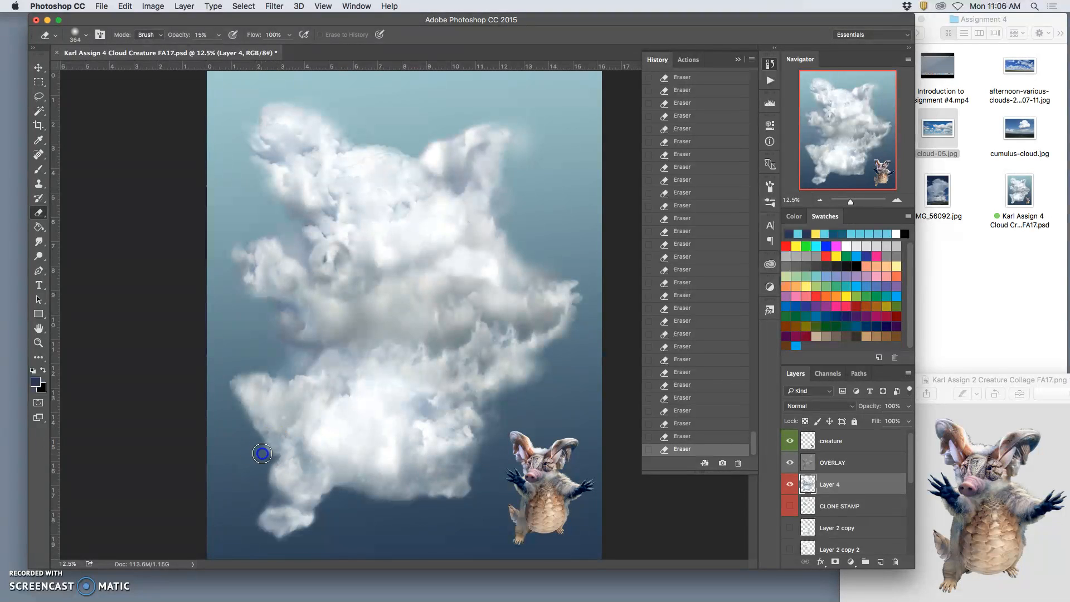
{"action": "mouse_move", "coordinate": [281, 446]}
{"action": "left_mouse_down"}
{"action": "mouse_move", "coordinate": [261, 434]}
{"action": "mouse_move", "coordinate": [276, 457]}
{"action": "mouse_move", "coordinate": [263, 434]}
{"action": "mouse_move", "coordinate": [271, 444]}
{"action": "mouse_move", "coordinate": [261, 456]}
{"action": "mouse_move", "coordinate": [255, 438]}
{"action": "mouse_move", "coordinate": [301, 364]}
{"action": "mouse_move", "coordinate": [292, 346]}
{"action": "mouse_move", "coordinate": [285, 361]}
{"action": "mouse_move", "coordinate": [291, 349]}
{"action": "mouse_move", "coordinate": [273, 355]}
{"action": "mouse_move", "coordinate": [276, 328]}
{"action": "mouse_move", "coordinate": [280, 341]}
{"action": "mouse_move", "coordinate": [242, 302]}
{"action": "left_mouse_up"}
{"action": "mouse_move", "coordinate": [575, 596]}
{"action": "mouse_move", "coordinate": [387, 143]}
{"action": "left_mouse_down"}
{"action": "mouse_move", "coordinate": [370, 143]}
{"action": "mouse_move", "coordinate": [409, 138]}
{"action": "mouse_move", "coordinate": [410, 154]}
{"action": "mouse_move", "coordinate": [368, 134]}
{"action": "left_mouse_up"}
{"action": "mouse_move", "coordinate": [529, 146]}
{"action": "left_mouse_down"}
{"action": "mouse_move", "coordinate": [521, 153]}
{"action": "mouse_move", "coordinate": [521, 139]}
{"action": "mouse_move", "coordinate": [514, 154]}
{"action": "mouse_move", "coordinate": [530, 136]}
{"action": "left_mouse_up"}
Step: Burn around the cloud's right ear on the OVERLAY layer with the 428 px Burn tool, Midtones range, 17% exposure
{"action": "left_click", "coordinate": [790, 463]}
{"action": "left_click", "coordinate": [790, 463]}
{"action": "left_click", "coordinate": [819, 462]}
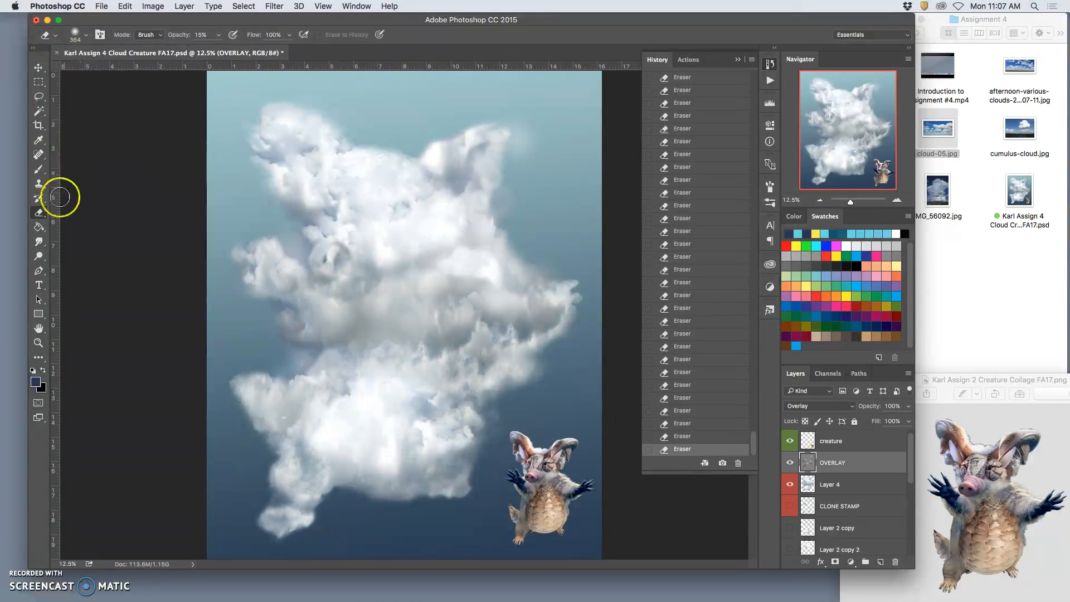
{"action": "left_click", "coordinate": [38, 242]}
{"action": "left_click_drag", "start_coordinate": [39, 244], "coordinate": [70, 244]}
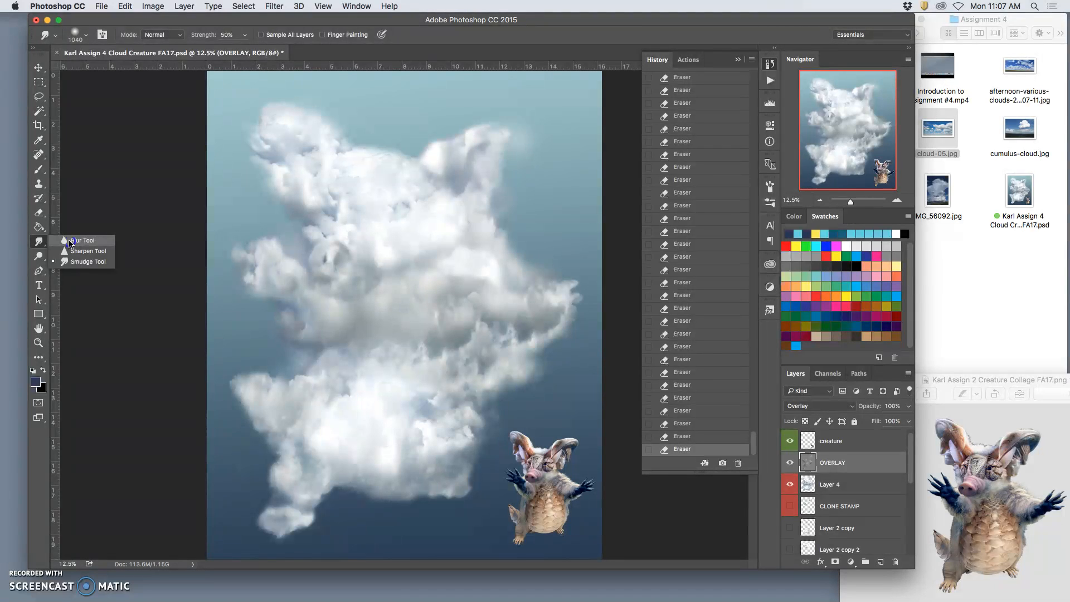
{"action": "left_click", "coordinate": [39, 256]}
{"action": "left_click", "coordinate": [66, 263]}
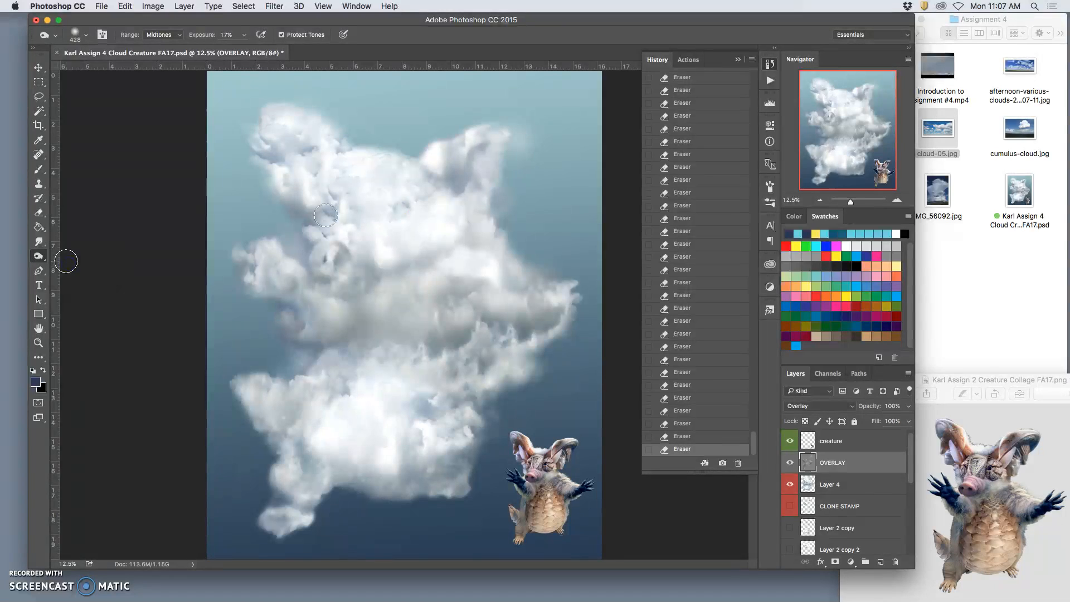
{"action": "mouse_move", "coordinate": [518, 138]}
{"action": "left_mouse_down"}
{"action": "mouse_move", "coordinate": [520, 151]}
{"action": "mouse_move", "coordinate": [528, 129]}
{"action": "mouse_move", "coordinate": [503, 112]}
{"action": "mouse_move", "coordinate": [528, 134]}
{"action": "mouse_move", "coordinate": [507, 192]}
{"action": "mouse_move", "coordinate": [541, 187]}
{"action": "left_mouse_up"}
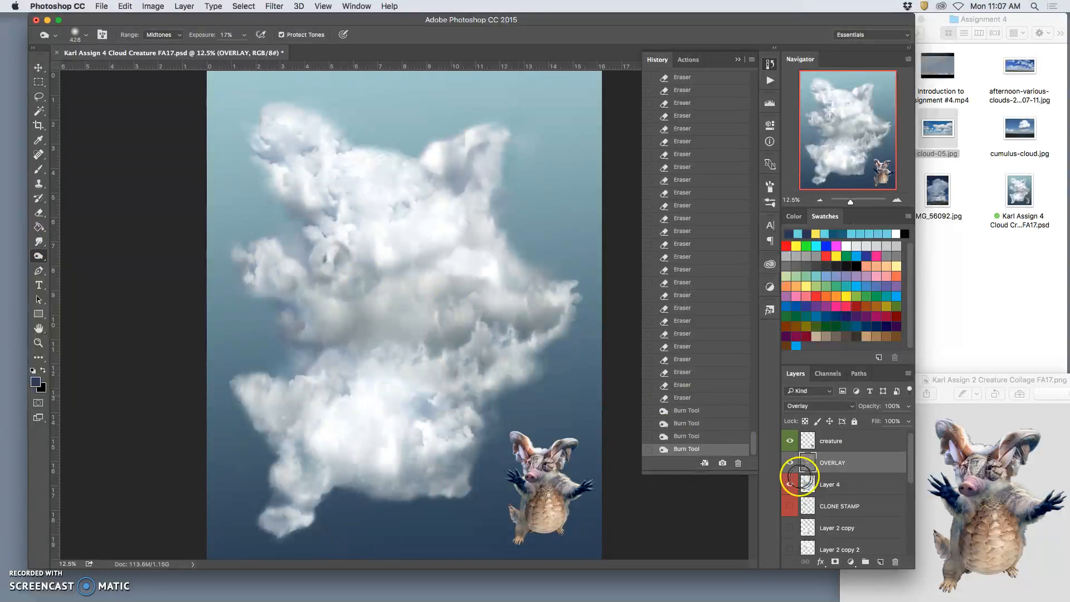
Step: Clone cloud texture over the creature's head on Layer 4 with the 380 px Clone Stamp at 56% opacity, sampling all layers
{"action": "left_click", "coordinate": [825, 481]}
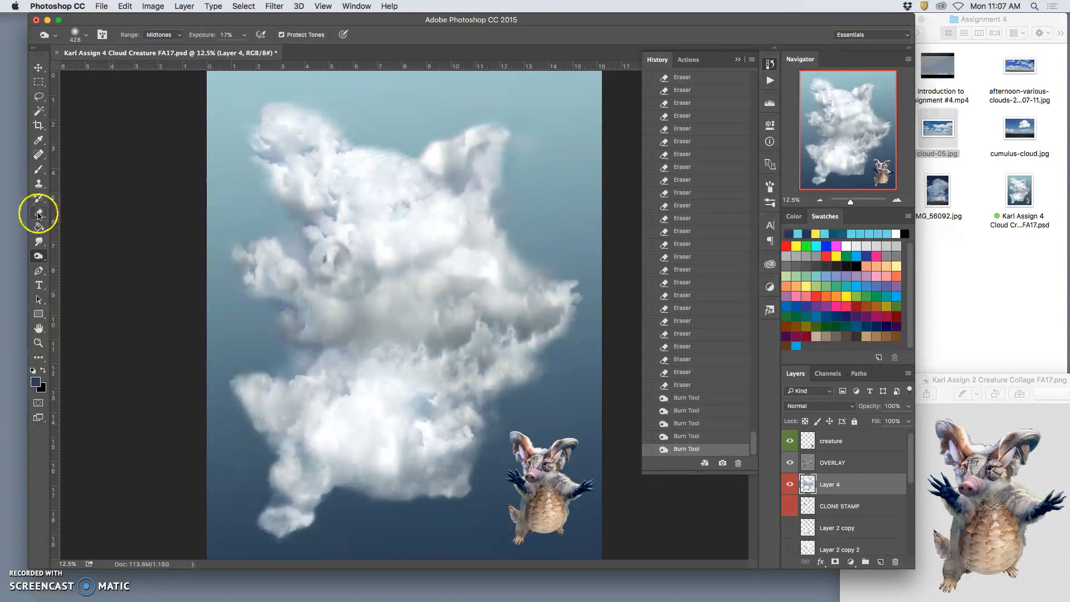
{"action": "left_click", "coordinate": [38, 183]}
{"action": "mouse_move", "coordinate": [370, 214]}
{"action": "left_mouse_down"}
{"action": "mouse_move", "coordinate": [383, 180]}
{"action": "mouse_move", "coordinate": [370, 160]}
{"action": "mouse_move", "coordinate": [351, 164]}
{"action": "mouse_move", "coordinate": [365, 162]}
{"action": "mouse_move", "coordinate": [330, 195]}
{"action": "mouse_move", "coordinate": [381, 205]}
{"action": "mouse_move", "coordinate": [328, 197]}
{"action": "mouse_move", "coordinate": [328, 187]}
{"action": "mouse_move", "coordinate": [329, 199]}
{"action": "mouse_move", "coordinate": [399, 170]}
{"action": "mouse_move", "coordinate": [350, 180]}
{"action": "mouse_move", "coordinate": [370, 192]}
{"action": "mouse_move", "coordinate": [472, 130]}
{"action": "mouse_move", "coordinate": [441, 142]}
{"action": "mouse_move", "coordinate": [388, 205]}
{"action": "mouse_move", "coordinate": [429, 148]}
{"action": "mouse_move", "coordinate": [408, 166]}
{"action": "left_mouse_up"}
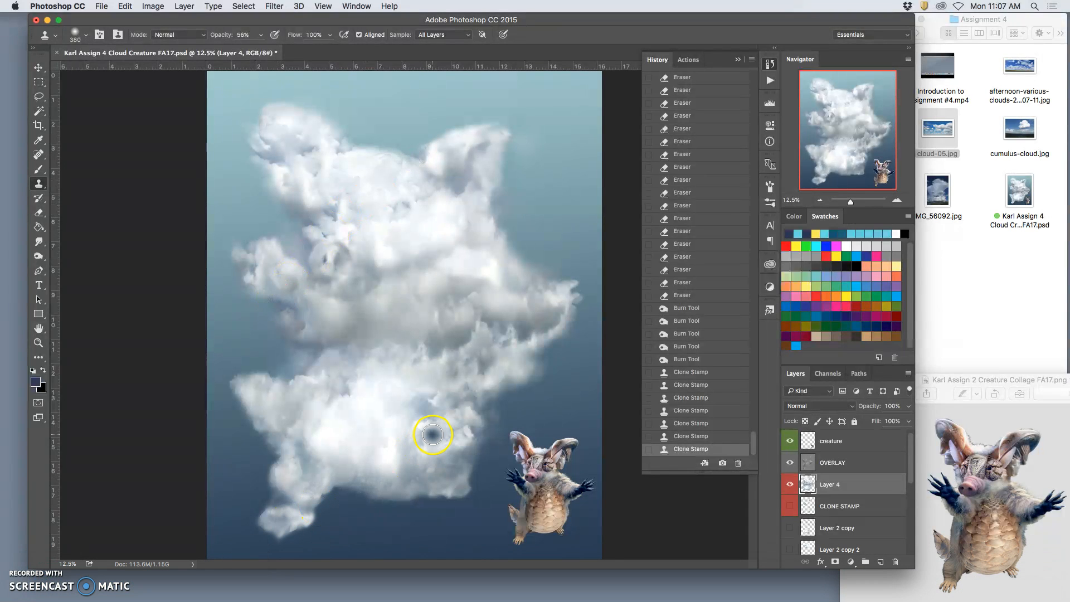
Step: Duplicate the Background Sky layer
{"action": "scroll", "coordinate": [859, 524], "scroll_direction": "down", "scroll_amount": 2}
{"action": "scroll", "coordinate": [858, 524], "scroll_direction": "down", "scroll_amount": 3}
{"action": "left_click", "coordinate": [844, 545]}
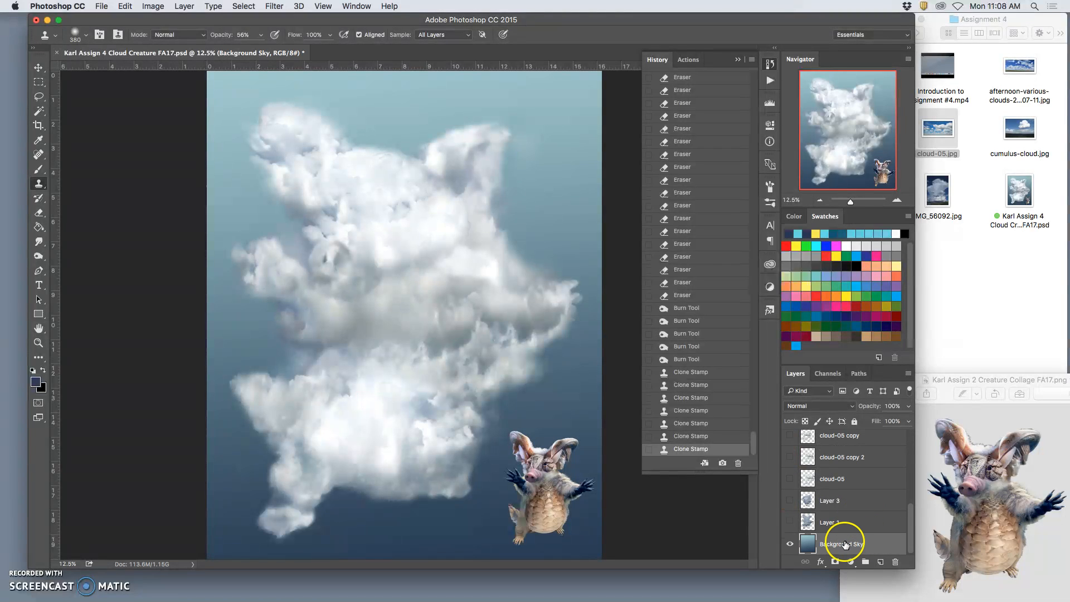
{"action": "key", "text": "super+j"}
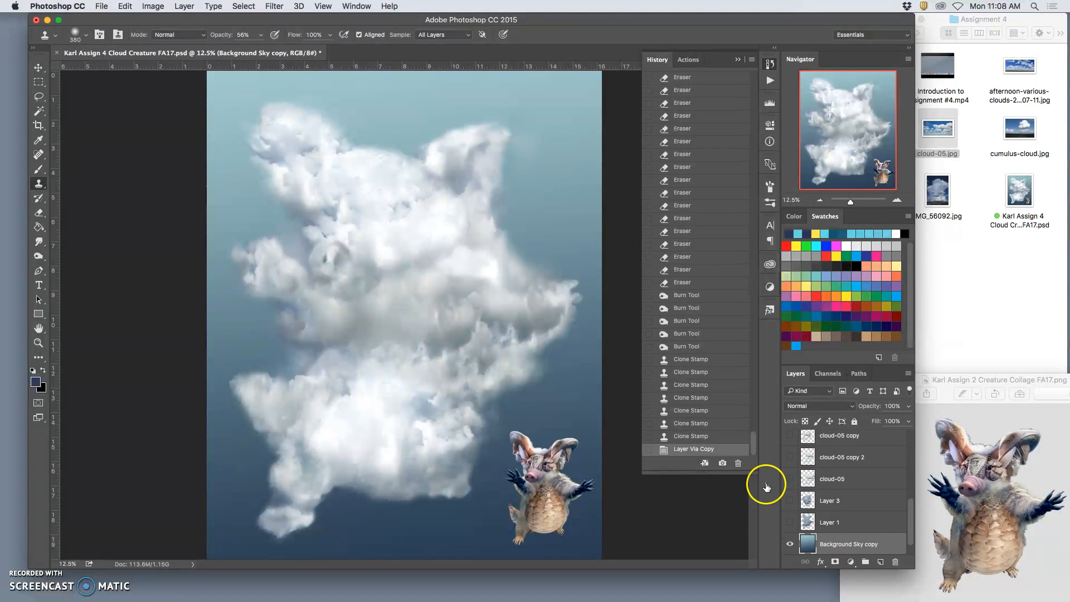
Step: Apply a Color Balance adjustment of +22, +10, +16 to the midtones of the Background Sky copy, preserving luminosity
{"action": "left_click", "coordinate": [158, 7]}
{"action": "mouse_move", "coordinate": [170, 37]}
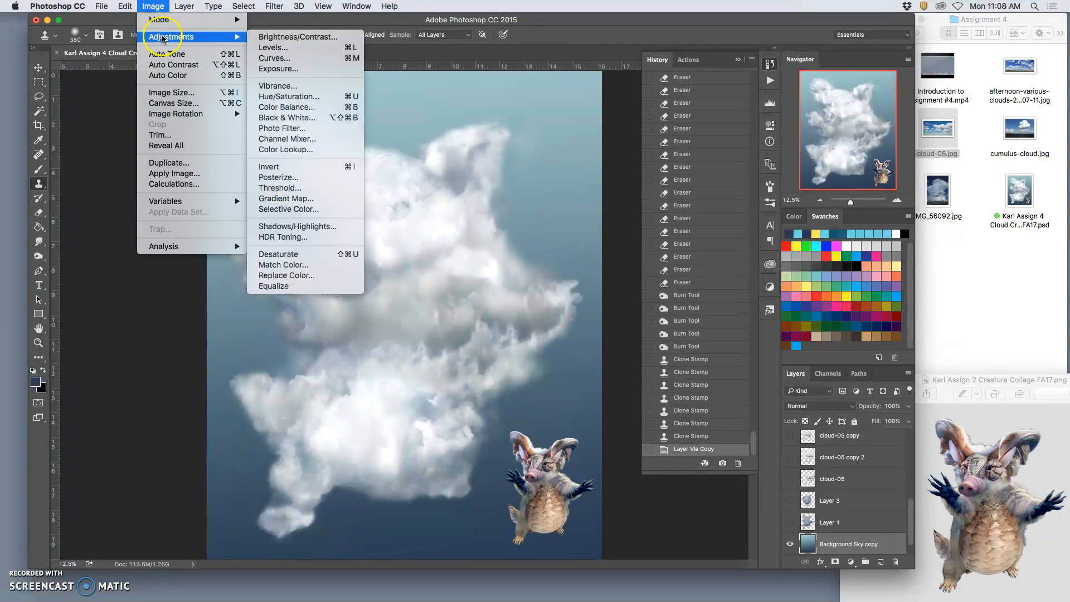
{"action": "left_click", "coordinate": [301, 107]}
{"action": "left_click_drag", "start_coordinate": [756, 137], "coordinate": [747, 142]}
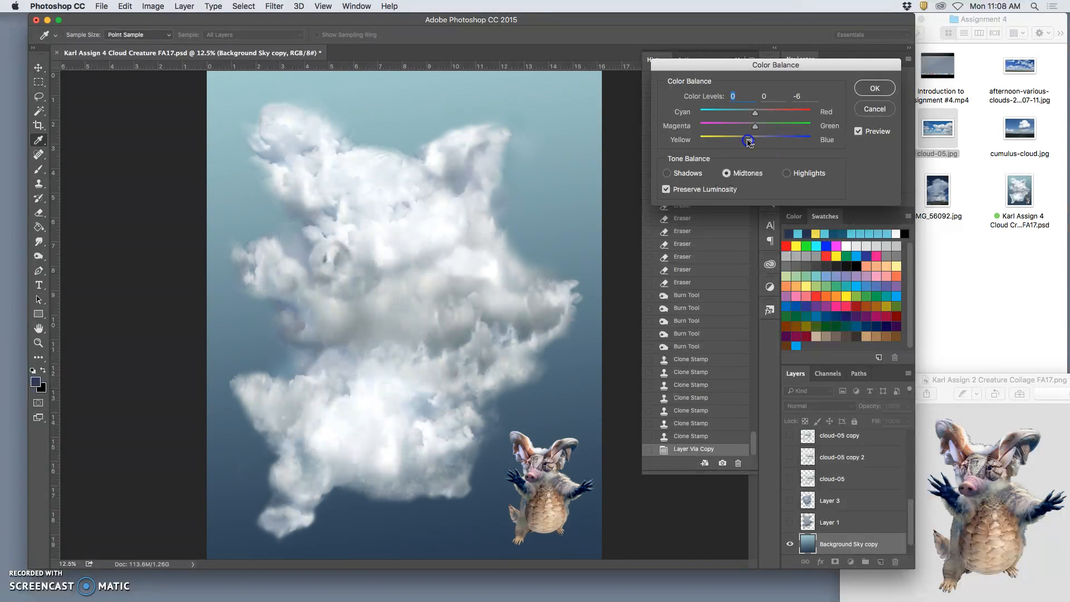
{"action": "left_click_drag", "start_coordinate": [744, 142], "coordinate": [774, 141]}
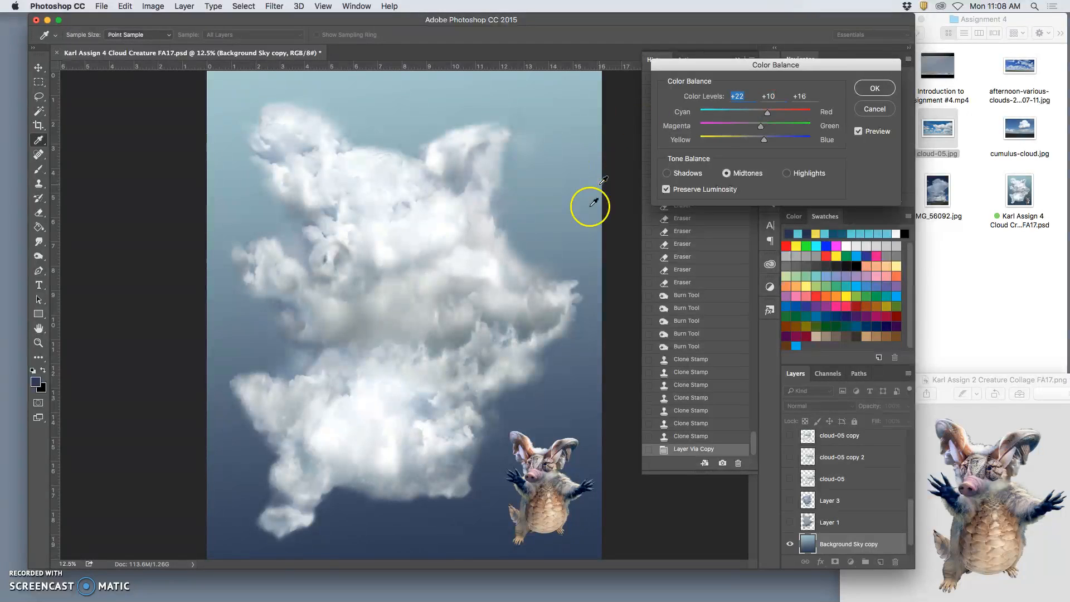
{"action": "left_click", "coordinate": [873, 89]}
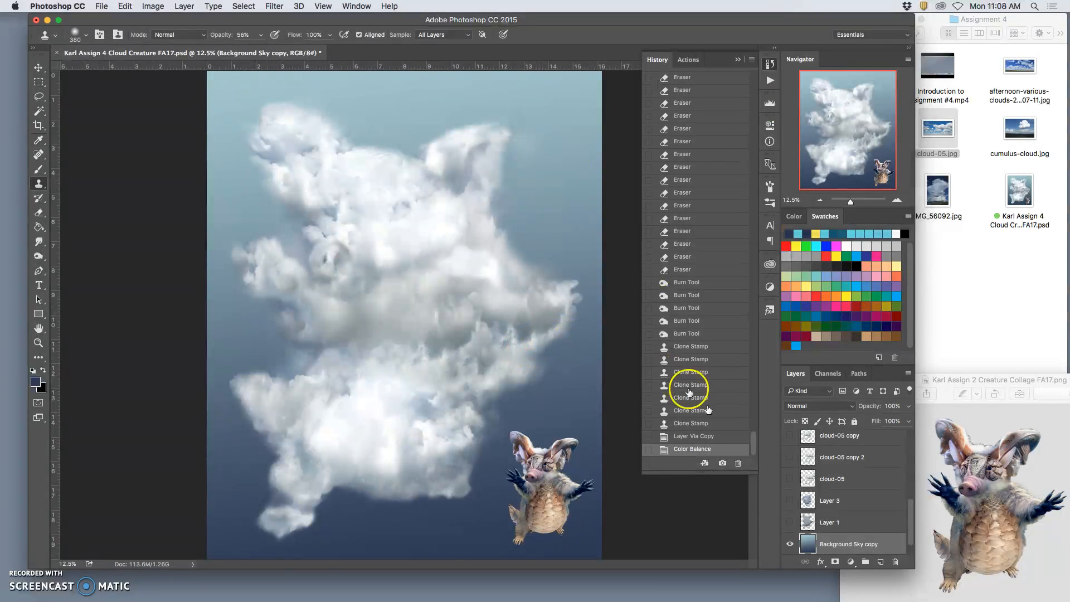
Step: Compare the sky with and without the Background Sky copy, and lower that layer's opacity to 55%
{"action": "left_click", "coordinate": [788, 546]}
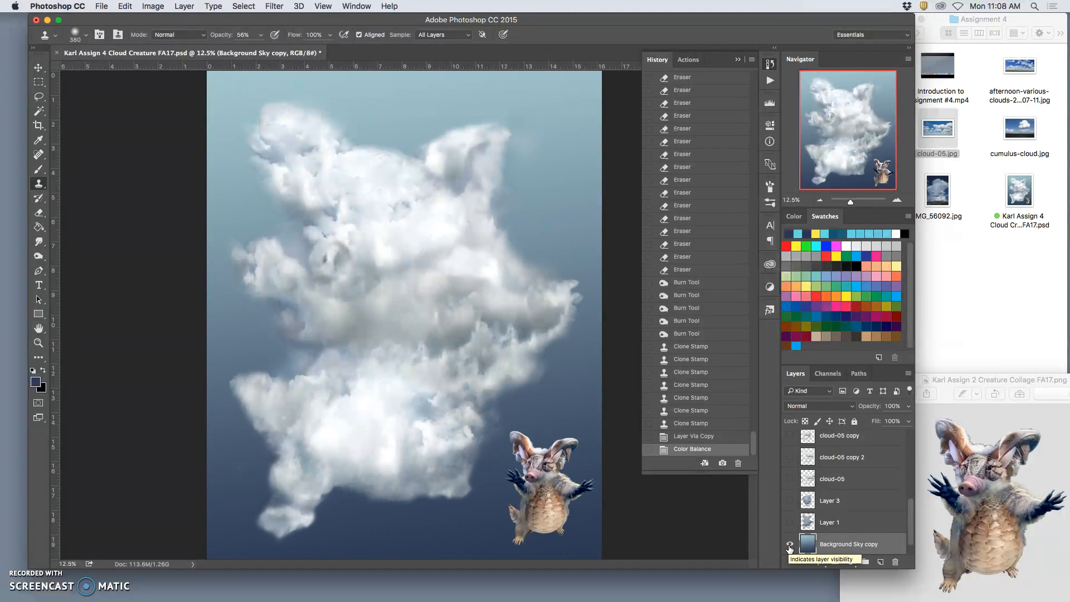
{"action": "left_click", "coordinate": [789, 546]}
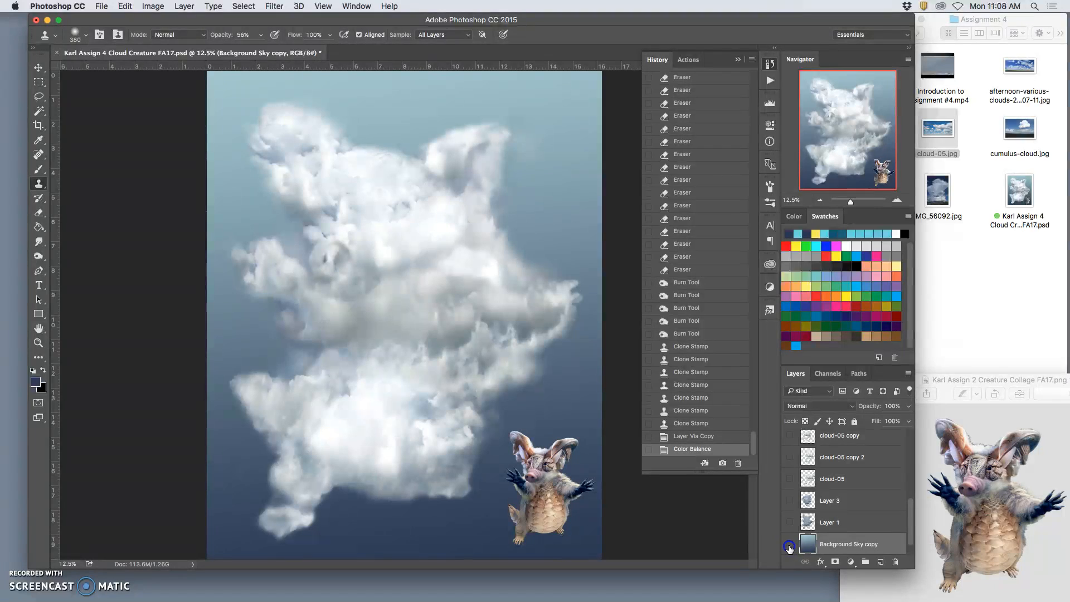
{"action": "left_click", "coordinate": [909, 407]}
{"action": "left_click_drag", "start_coordinate": [891, 421], "coordinate": [885, 420]}
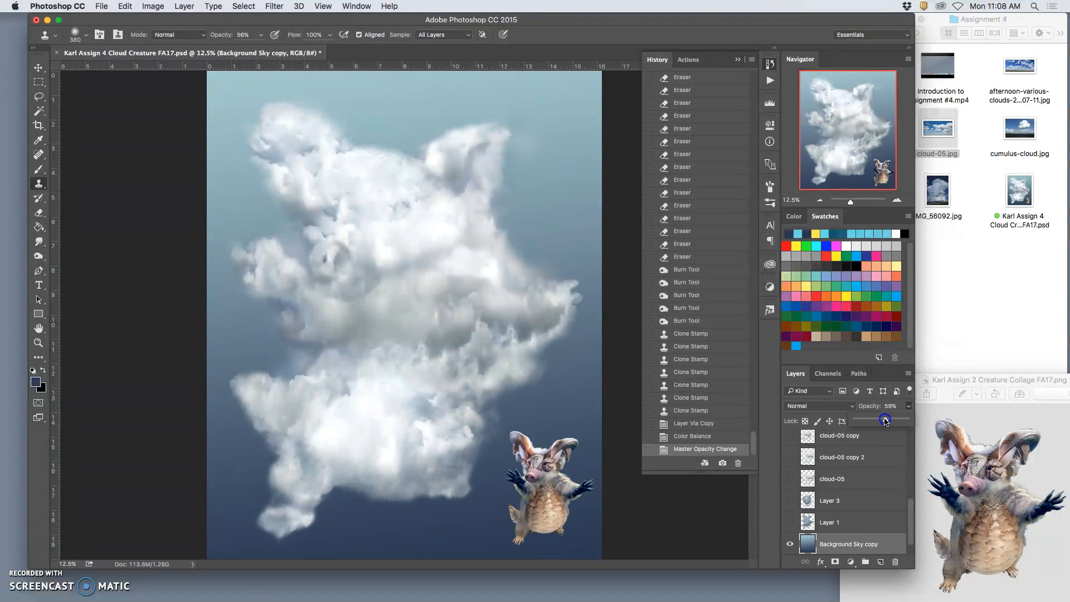
Step: Save the cloud creature document with the whole composition in view
{"action": "key", "text": "super+minus"}
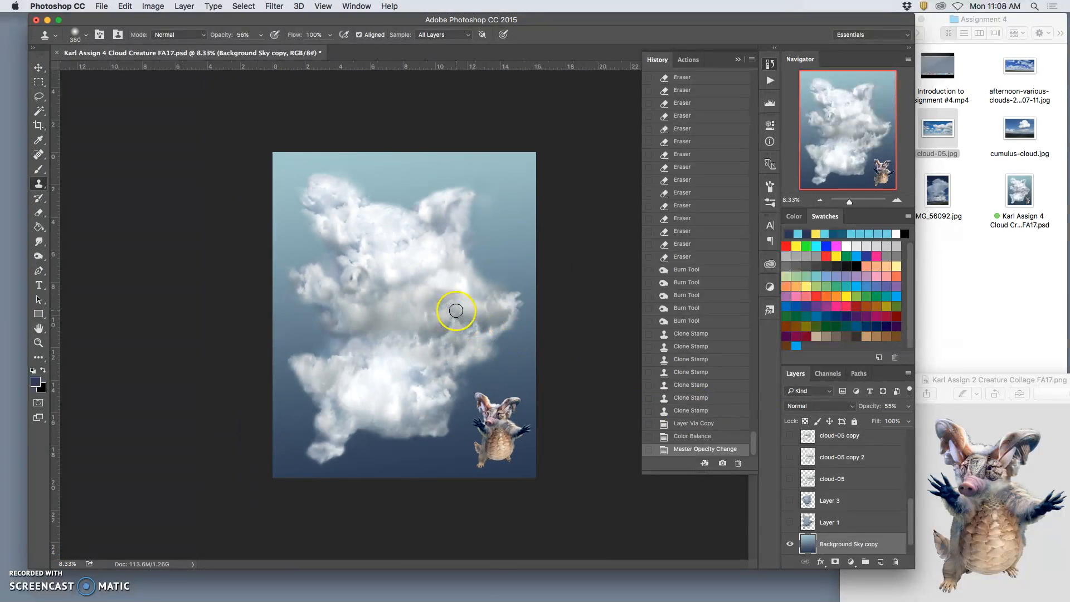
{"action": "left_click", "coordinate": [104, 6]}
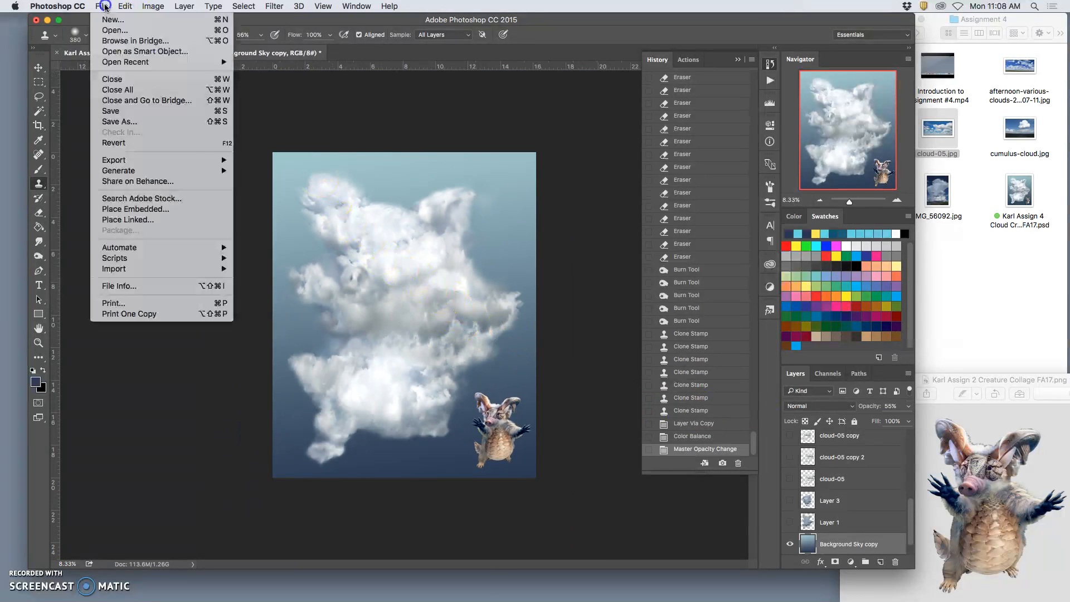
{"action": "left_click", "coordinate": [128, 111]}
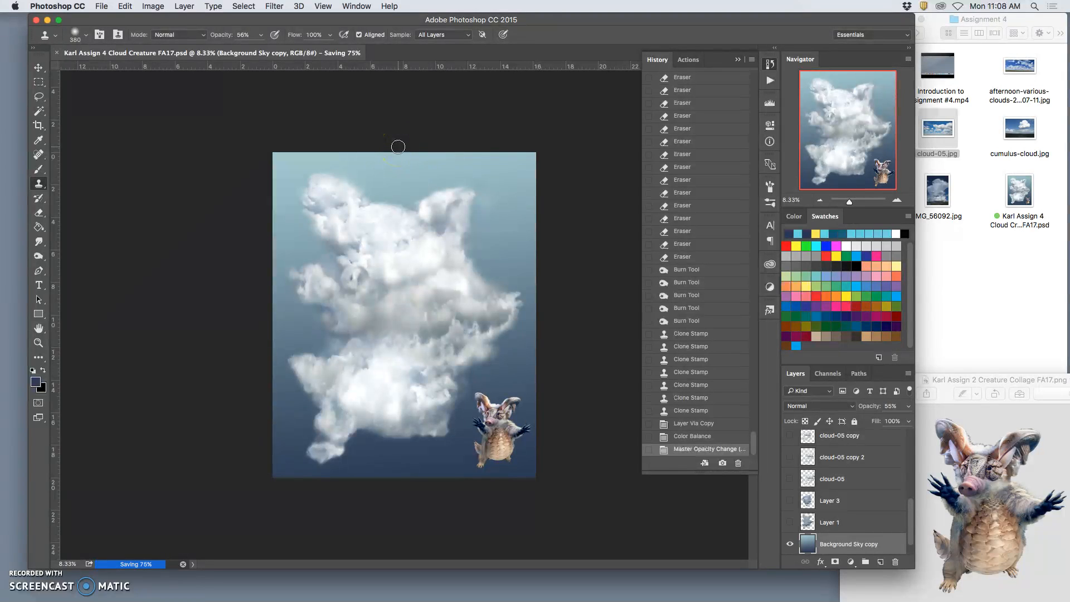
Step: Check the document's dimensions and resolution in Image Size, leaving the settings as they are
{"action": "left_click", "coordinate": [153, 6]}
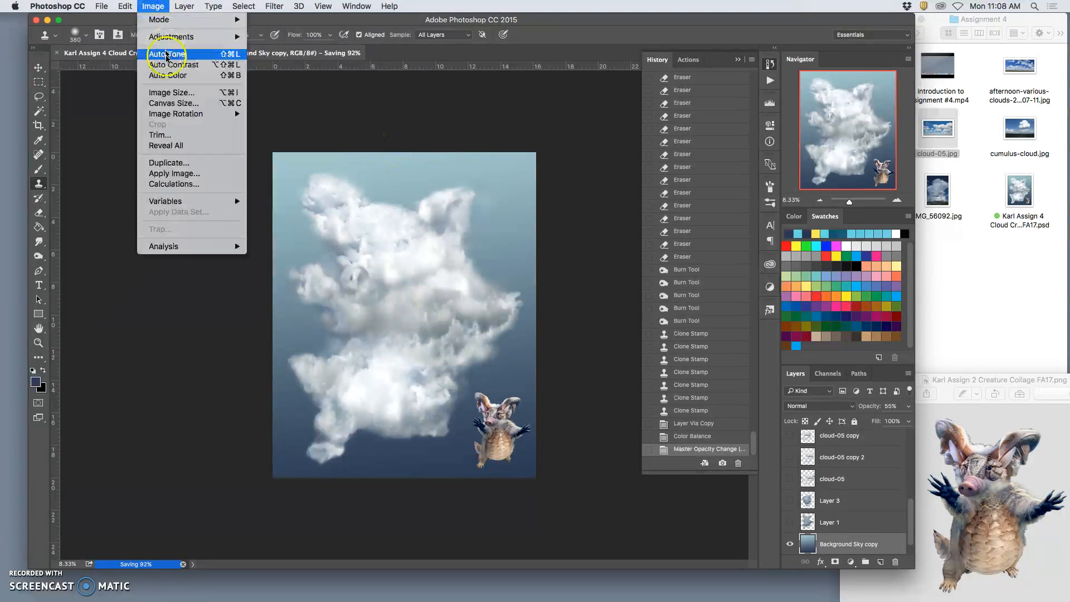
{"action": "left_click", "coordinate": [168, 93]}
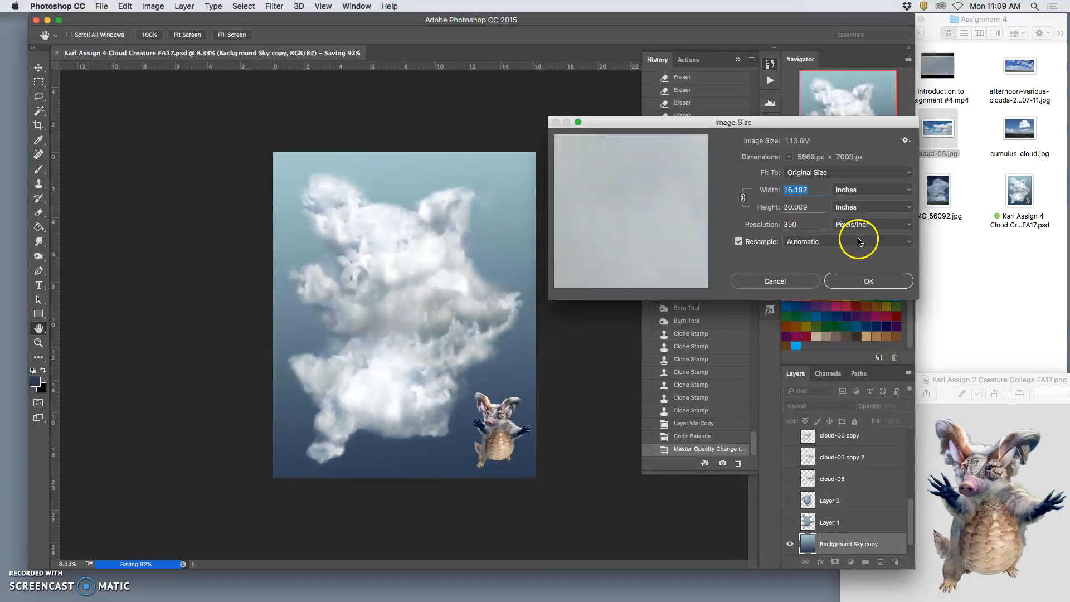
{"action": "left_click", "coordinate": [884, 279]}
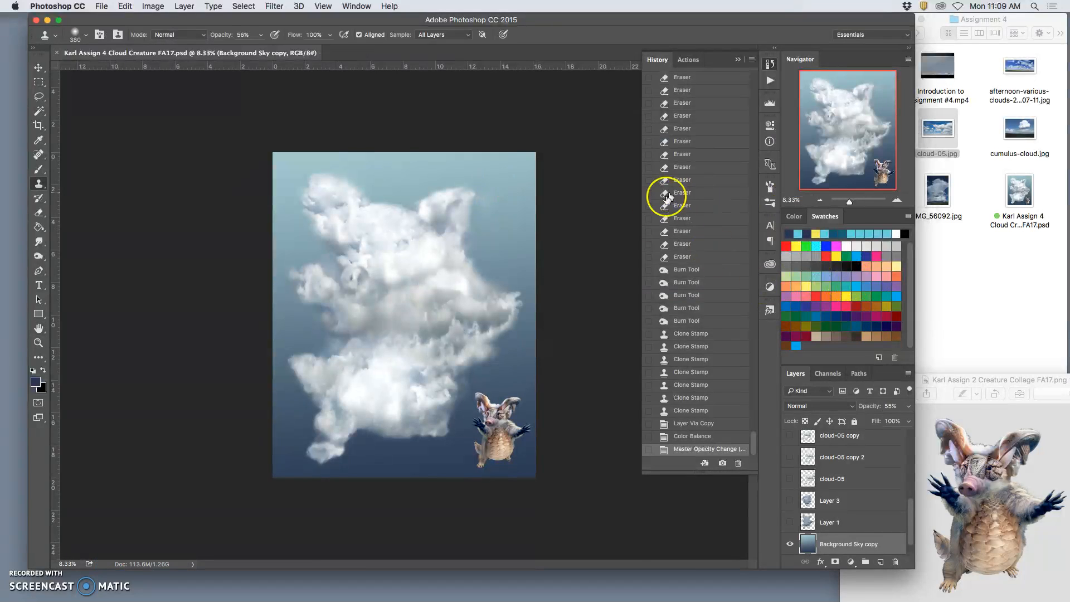
Step: Inspect the cloud's body and lower edge at up to 200% magnification for rough spots
{"action": "key", "text": "super+equal"}
{"action": "key", "text": "super+equal"}
{"action": "key", "text": "super+equal"}
{"action": "key", "text": "super+equal"}
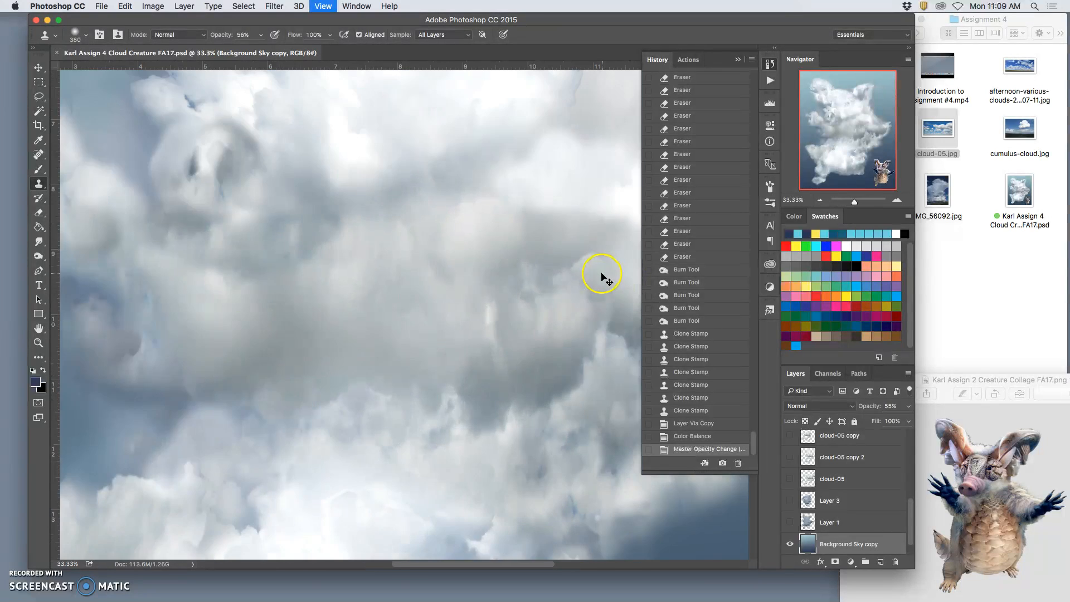
{"action": "key", "text": "super+equal"}
{"action": "key", "text": "super+equal"}
{"action": "key", "text": "super+equal"}
{"action": "key", "text": "super+equal"}
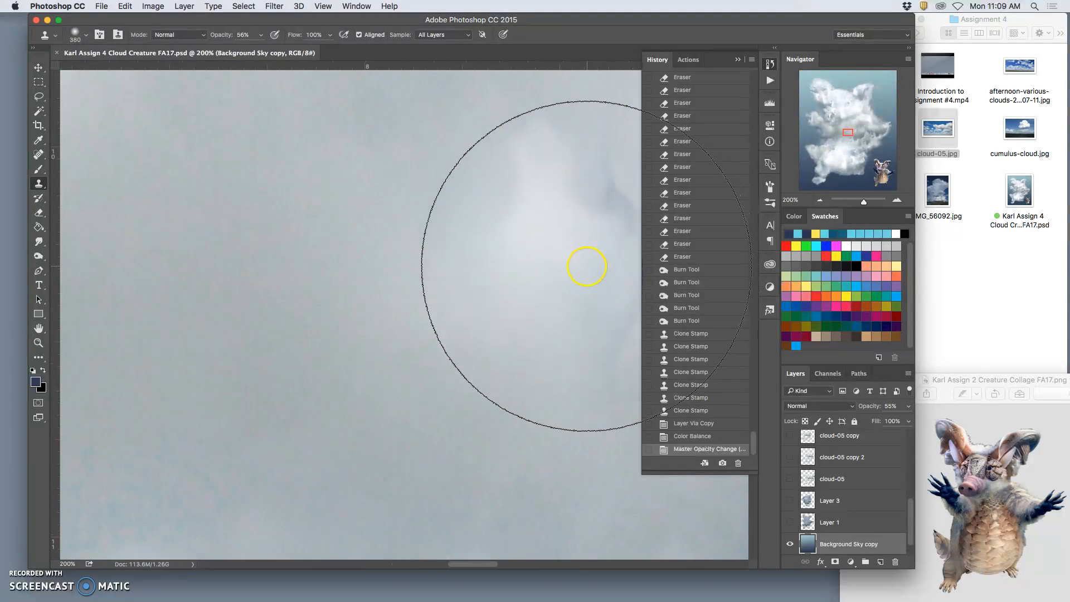
{"action": "scroll", "coordinate": [587, 266], "scroll_direction": "down", "scroll_amount": 10}
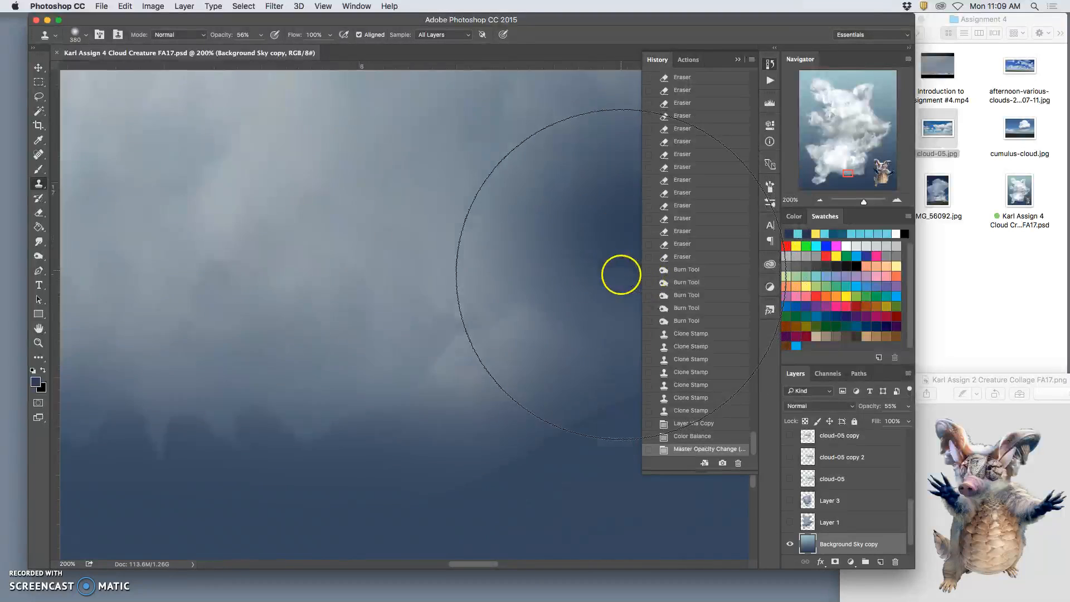
{"action": "scroll", "coordinate": [620, 274], "scroll_direction": "down", "scroll_amount": 6}
{"action": "scroll", "coordinate": [597, 270], "scroll_direction": "up", "scroll_amount": 3}
{"action": "scroll", "coordinate": [594, 271], "scroll_direction": "up", "scroll_amount": 2}
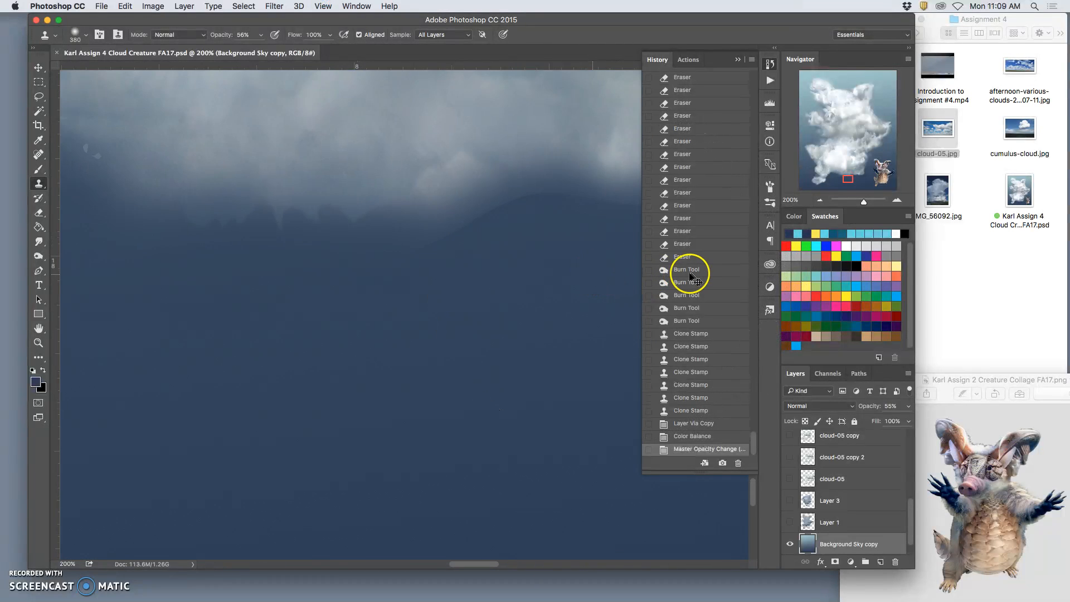
{"action": "key", "text": "super+minus"}
{"action": "key", "text": "super+minus"}
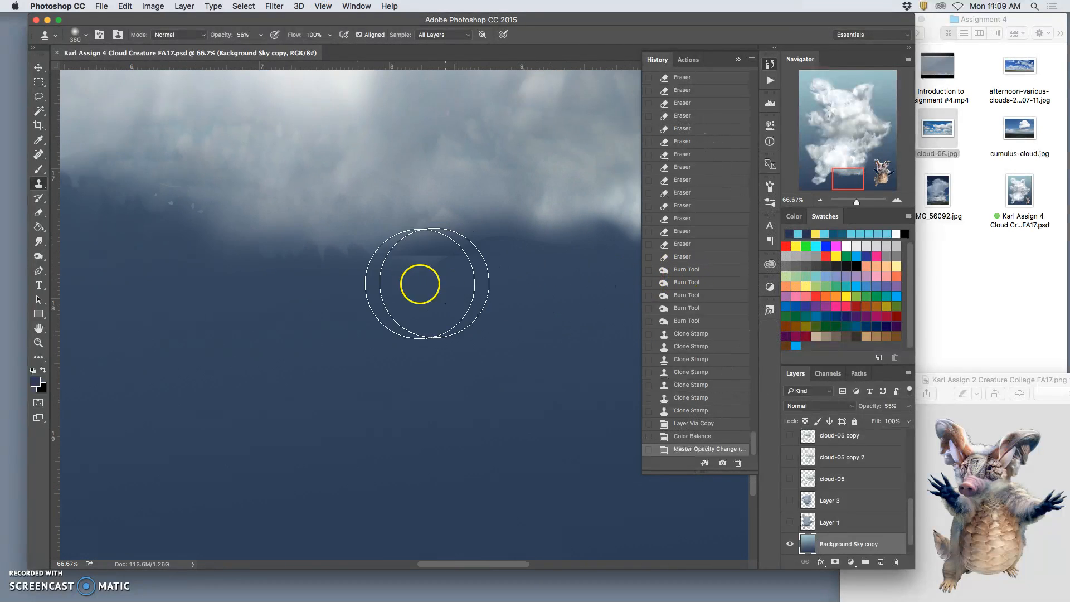
Step: Erase stray specks and soften the cloud's bottom edge on Layer 4 with the 364 px Eraser at 15% opacity
{"action": "scroll", "coordinate": [869, 455], "scroll_direction": "up", "scroll_amount": 10}
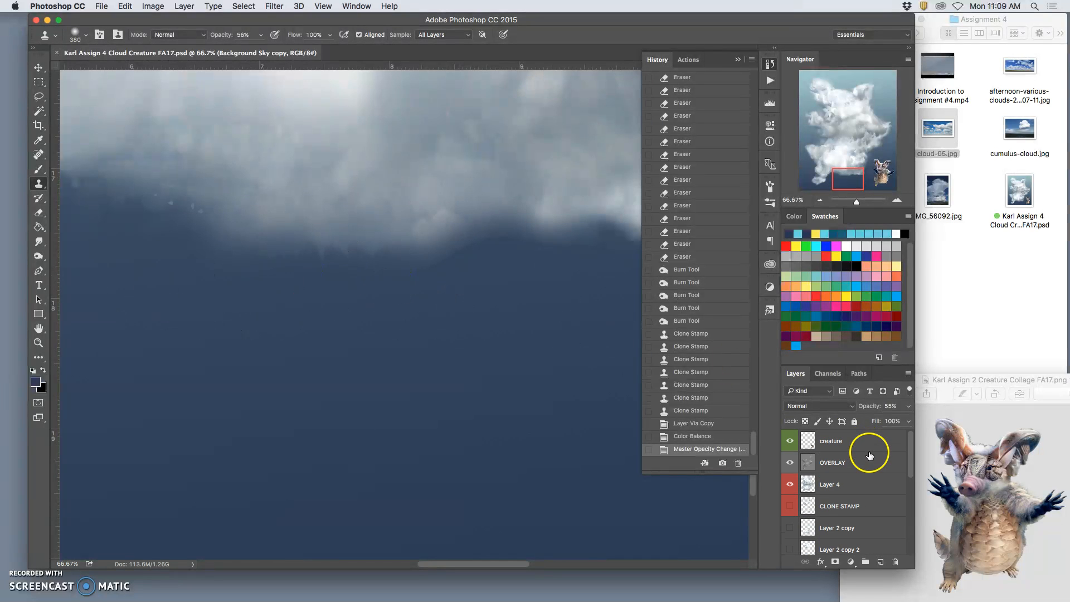
{"action": "left_click", "coordinate": [850, 484]}
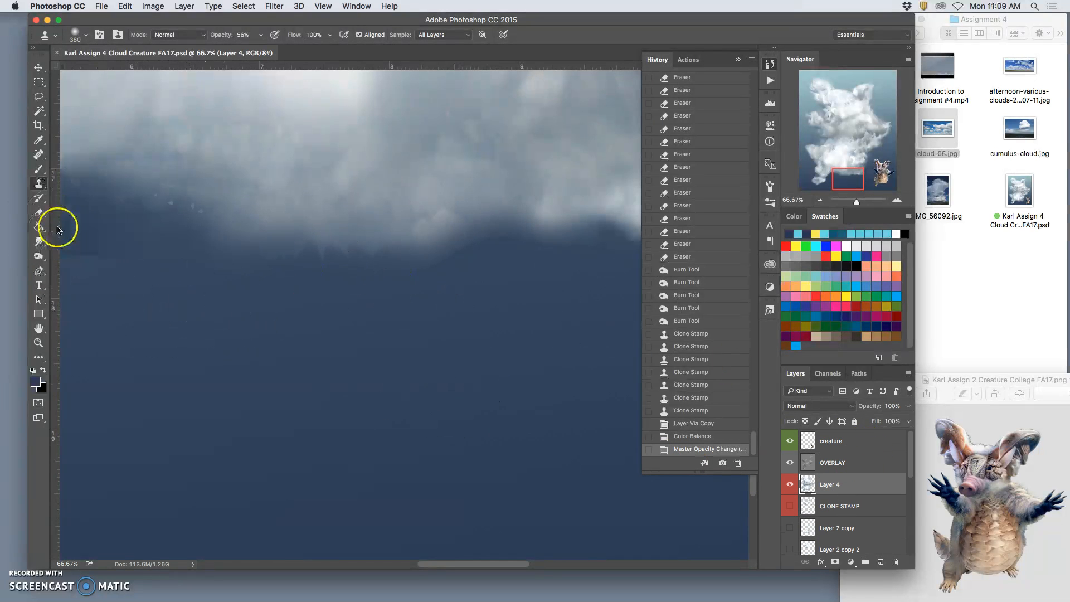
{"action": "left_click", "coordinate": [39, 214]}
{"action": "left_click", "coordinate": [487, 246]}
{"action": "left_click", "coordinate": [450, 255]}
{"action": "left_click", "coordinate": [426, 278]}
{"action": "left_click", "coordinate": [437, 280]}
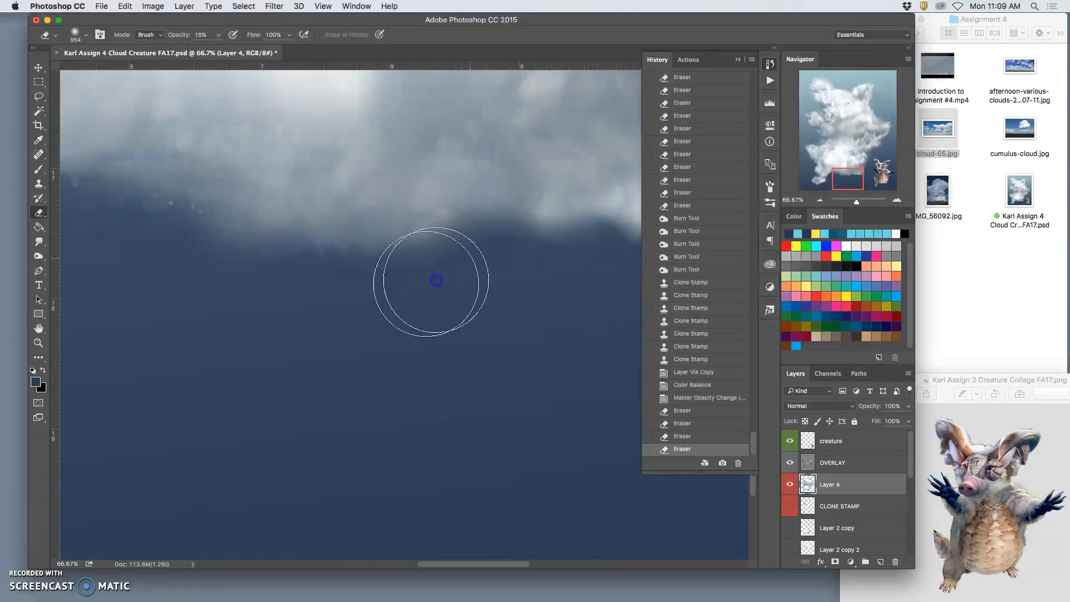
{"action": "left_click", "coordinate": [500, 252]}
{"action": "left_click", "coordinate": [571, 246]}
{"action": "left_click", "coordinate": [497, 249]}
{"action": "left_click", "coordinate": [515, 246]}
{"action": "left_click", "coordinate": [546, 236]}
{"action": "left_click", "coordinate": [528, 238]}
{"action": "left_click", "coordinate": [460, 261]}
{"action": "left_click", "coordinate": [428, 274]}
{"action": "left_click", "coordinate": [409, 262]}
{"action": "left_click", "coordinate": [310, 267]}
{"action": "left_click", "coordinate": [301, 265]}
{"action": "left_click", "coordinate": [222, 236]}
{"action": "left_click", "coordinate": [214, 234]}
{"action": "left_click", "coordinate": [196, 230]}
{"action": "left_click", "coordinate": [175, 220]}
{"action": "left_click", "coordinate": [159, 213]}
{"action": "left_click", "coordinate": [175, 220]}
{"action": "left_click", "coordinate": [188, 222]}
{"action": "left_click", "coordinate": [174, 217]}
{"action": "left_click", "coordinate": [146, 209]}
{"action": "left_click", "coordinate": [151, 209]}
{"action": "left_click", "coordinate": [186, 227]}
{"action": "left_click", "coordinate": [208, 243]}
{"action": "left_click", "coordinate": [163, 222]}
{"action": "left_click", "coordinate": [149, 206]}
{"action": "left_click", "coordinate": [316, 273]}
{"action": "left_click", "coordinate": [349, 270]}
{"action": "left_click", "coordinate": [305, 267]}
{"action": "left_click", "coordinate": [327, 258]}
{"action": "left_click", "coordinate": [332, 258]}
{"action": "left_click", "coordinate": [304, 276]}
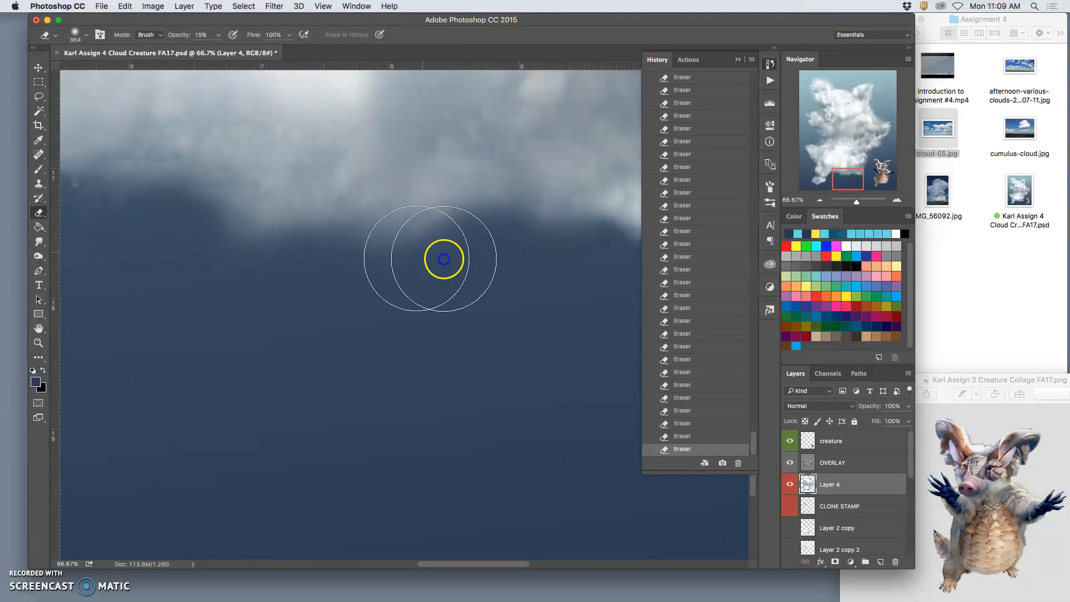
{"action": "left_click_drag", "start_coordinate": [526, 292], "coordinate": [251, 326]}
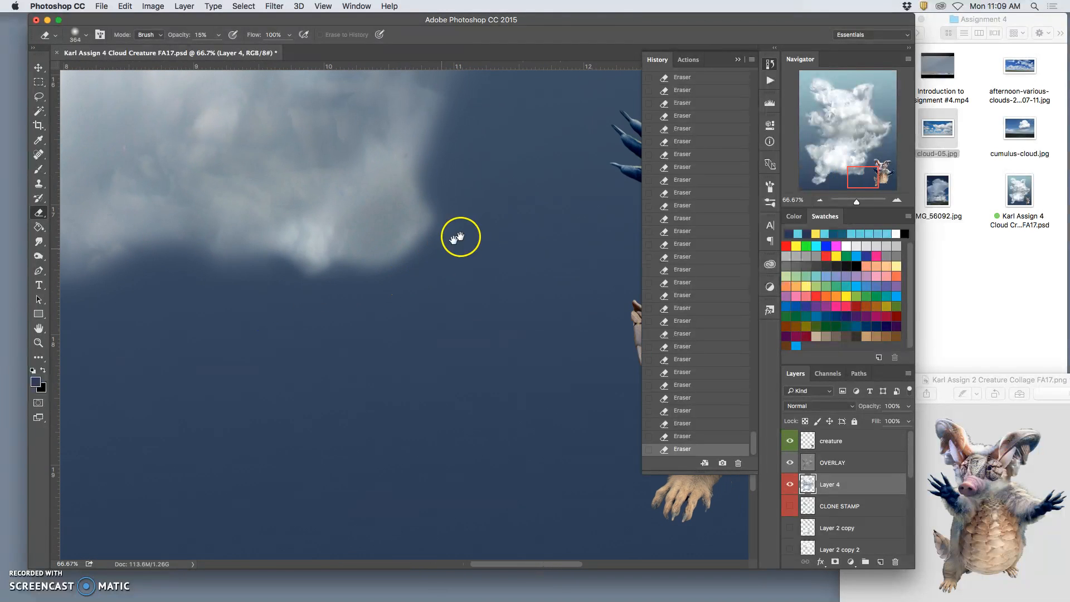
{"action": "left_click_drag", "start_coordinate": [461, 236], "coordinate": [446, 432]}
{"action": "left_click_drag", "start_coordinate": [475, 289], "coordinate": [466, 384]}
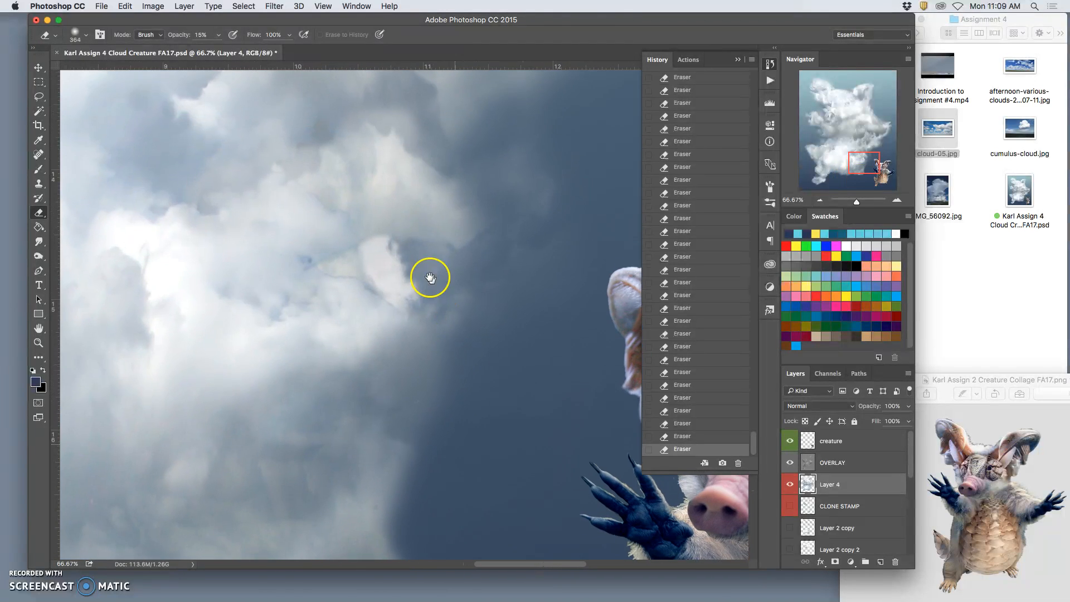
{"action": "mouse_move", "coordinate": [335, 289]}
{"action": "left_mouse_down"}
{"action": "mouse_move", "coordinate": [319, 294]}
{"action": "mouse_move", "coordinate": [351, 284]}
{"action": "mouse_move", "coordinate": [325, 289]}
{"action": "mouse_move", "coordinate": [349, 294]}
{"action": "mouse_move", "coordinate": [336, 296]}
{"action": "left_mouse_up"}
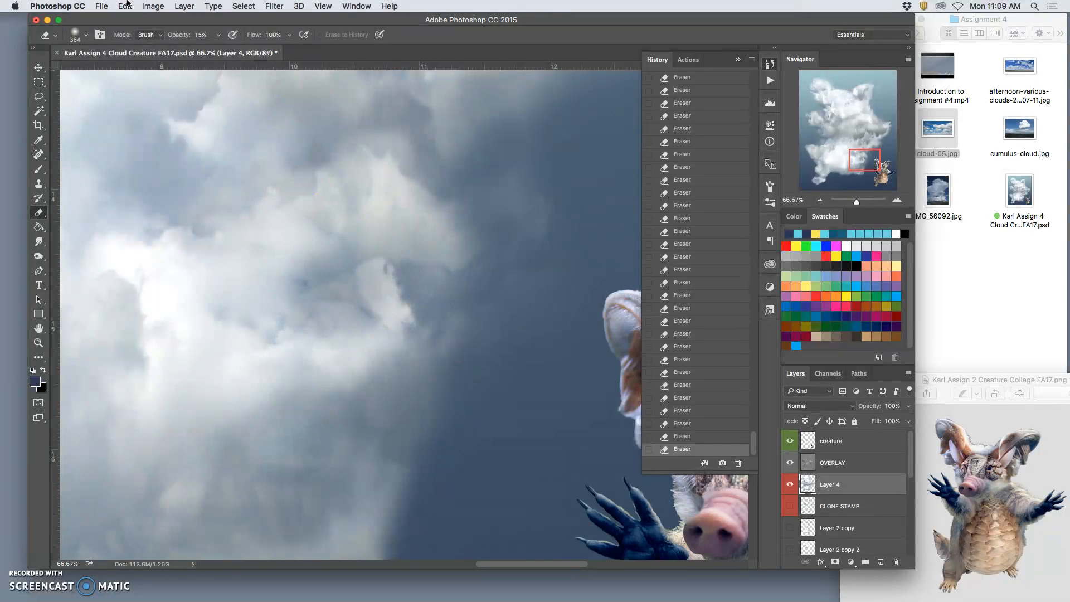
{"action": "left_click", "coordinate": [154, 6]}
{"action": "mouse_move", "coordinate": [156, 38]}
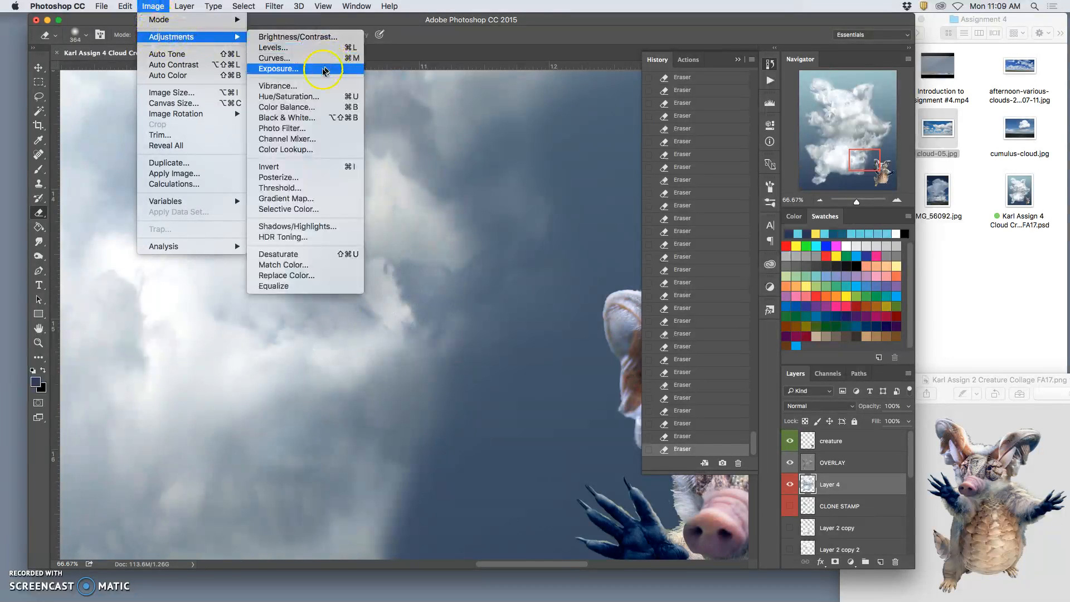
{"action": "left_click", "coordinate": [309, 118]}
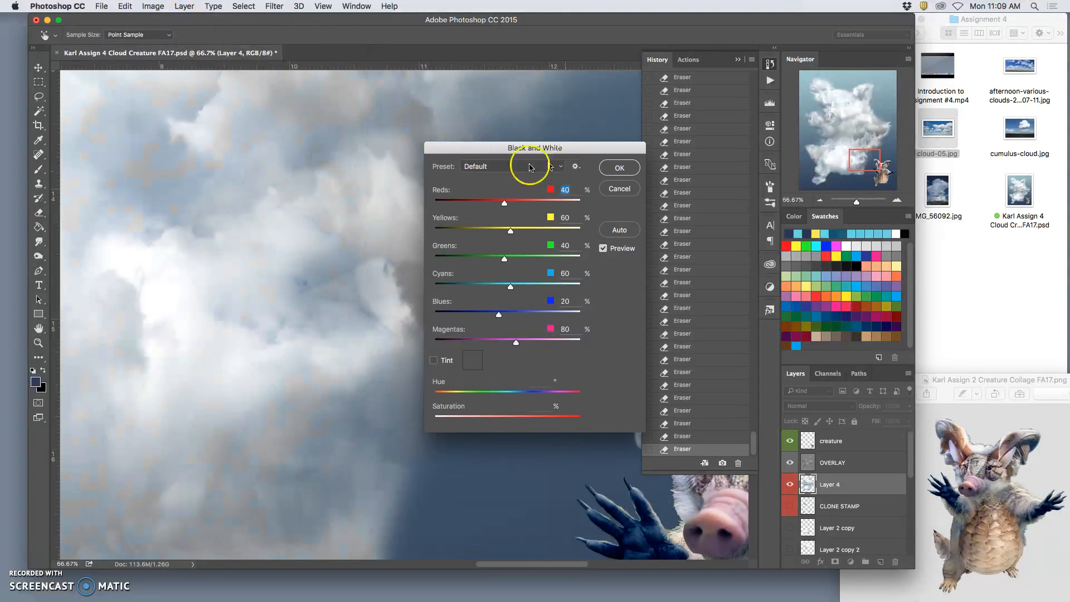
{"action": "left_click", "coordinate": [619, 188]}
Step: Apply Color Balance to Layer 4 with all three midtone levels left at 0
{"action": "left_click", "coordinate": [155, 6]}
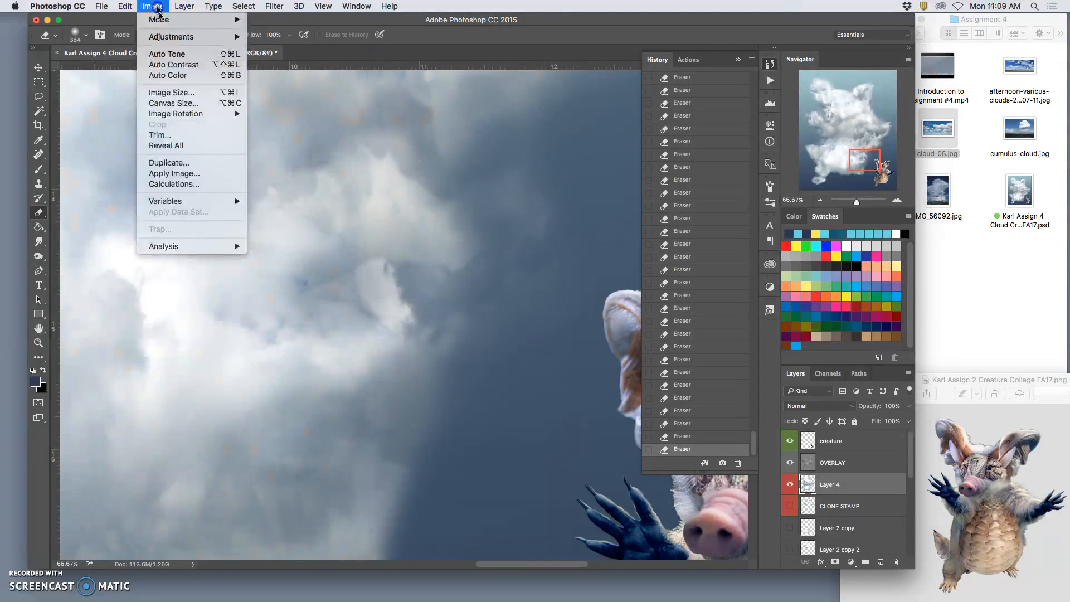
{"action": "mouse_move", "coordinate": [167, 37]}
{"action": "left_click", "coordinate": [311, 108]}
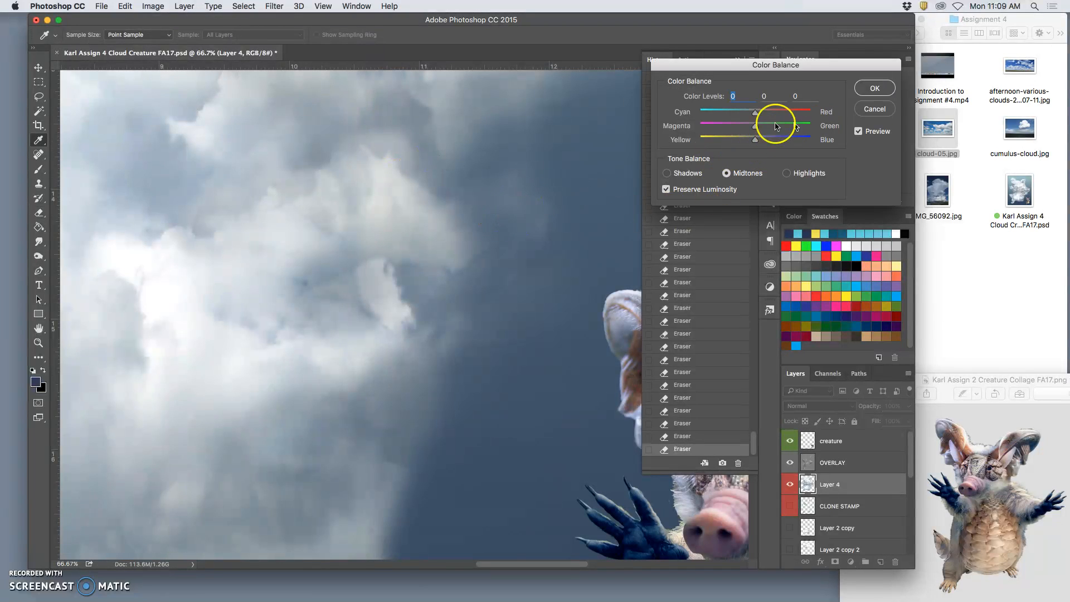
{"action": "left_click", "coordinate": [878, 90]}
Step: Soften the cloud's right edge above the small creature on Layer 4 with the 364 px Eraser at 15% opacity
{"action": "key", "text": "e"}
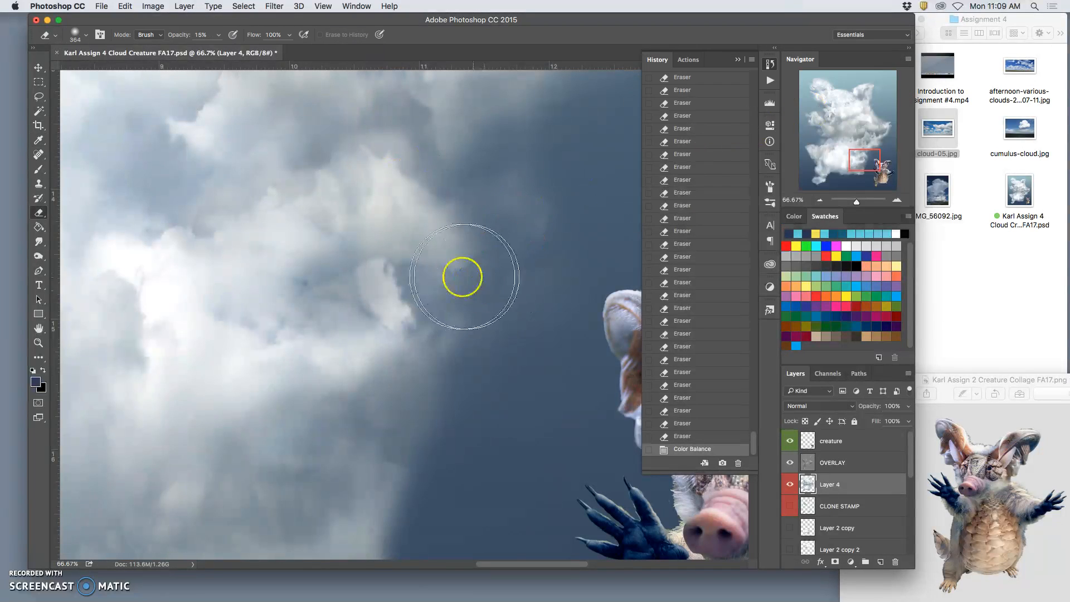
{"action": "left_click_drag", "start_coordinate": [337, 299], "coordinate": [329, 292]}
{"action": "mouse_move", "coordinate": [329, 293]}
{"action": "left_mouse_down"}
{"action": "mouse_move", "coordinate": [382, 299]}
{"action": "mouse_move", "coordinate": [340, 300]}
{"action": "mouse_move", "coordinate": [351, 309]}
{"action": "mouse_move", "coordinate": [359, 301]}
{"action": "mouse_move", "coordinate": [392, 322]}
{"action": "mouse_move", "coordinate": [394, 308]}
{"action": "mouse_move", "coordinate": [387, 314]}
{"action": "mouse_move", "coordinate": [410, 332]}
{"action": "mouse_move", "coordinate": [420, 330]}
{"action": "mouse_move", "coordinate": [391, 319]}
{"action": "mouse_move", "coordinate": [450, 281]}
{"action": "mouse_move", "coordinate": [444, 317]}
{"action": "mouse_move", "coordinate": [453, 290]}
{"action": "mouse_move", "coordinate": [426, 300]}
{"action": "left_mouse_up"}
{"action": "key", "text": "super+minus"}
{"action": "key", "text": "super+minus"}
{"action": "key", "text": "super+minus"}
{"action": "mouse_move", "coordinate": [424, 301]}
{"action": "left_mouse_down"}
{"action": "mouse_move", "coordinate": [403, 304]}
{"action": "mouse_move", "coordinate": [392, 325]}
{"action": "left_mouse_up"}
{"action": "key", "text": "super+minus"}
{"action": "key", "text": "super+minus"}
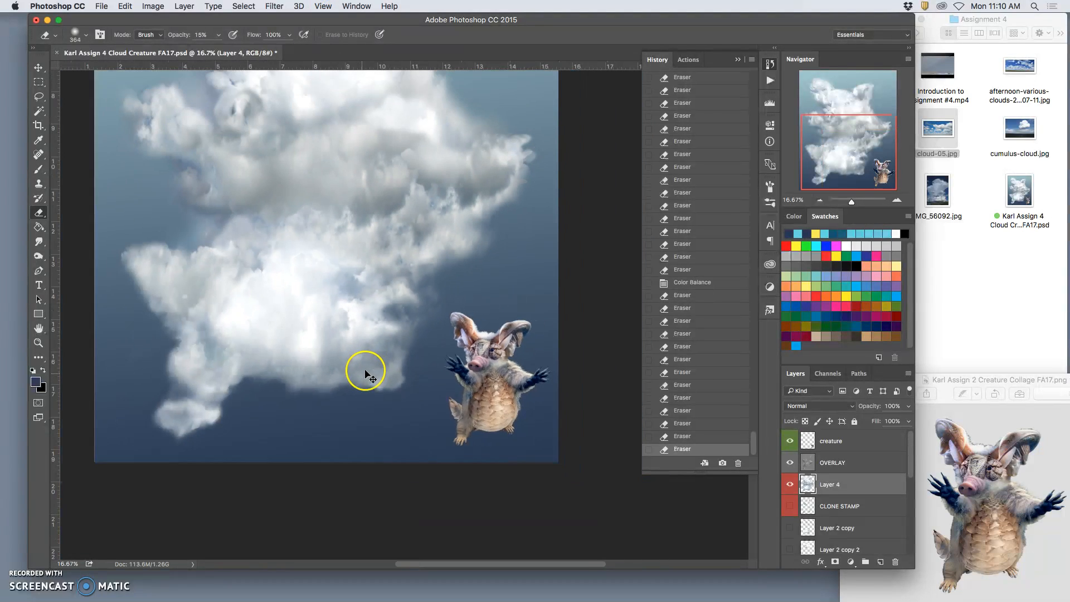
Step: Undo the latest eraser strokes and the Color Balance adjustment on Layer 4
{"action": "key", "text": "super+alt+z"}
{"action": "key", "text": "super+alt+z"}
{"action": "key", "text": "super+alt+z"}
{"action": "key", "text": "super+alt+z"}
{"action": "key", "text": "super+alt+z"}
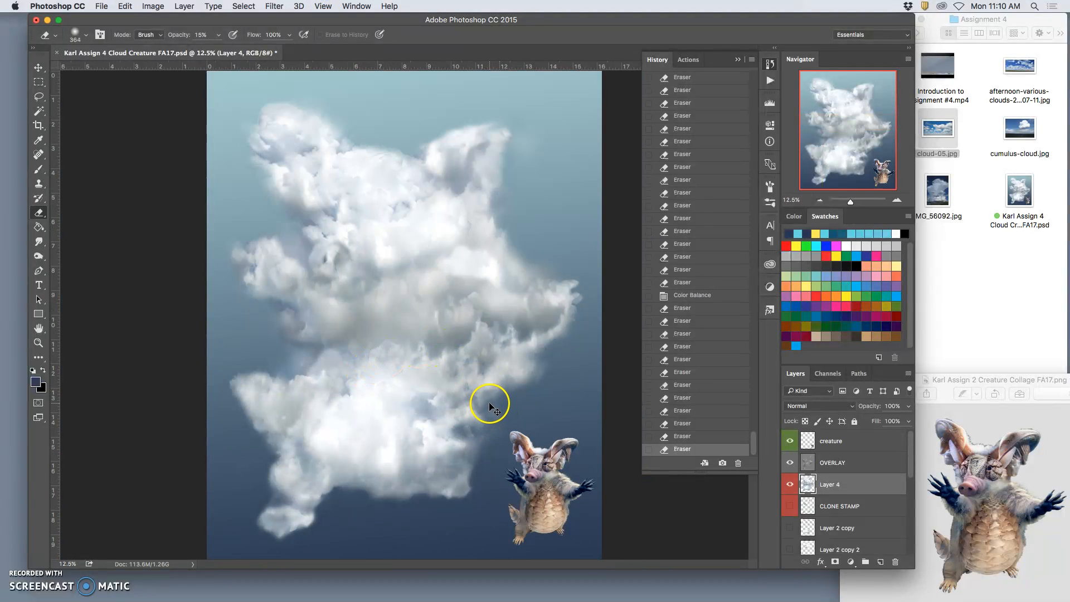
{"action": "key", "text": "super+alt+z"}
{"action": "key", "text": "super+alt+z"}
{"action": "key", "text": "super+alt+z"}
{"action": "key", "text": "super+alt+z"}
{"action": "key", "text": "super+alt+z"}
{"action": "key", "text": "super+alt+z"}
{"action": "key", "text": "super+alt+z"}
{"action": "key", "text": "super+alt+z"}
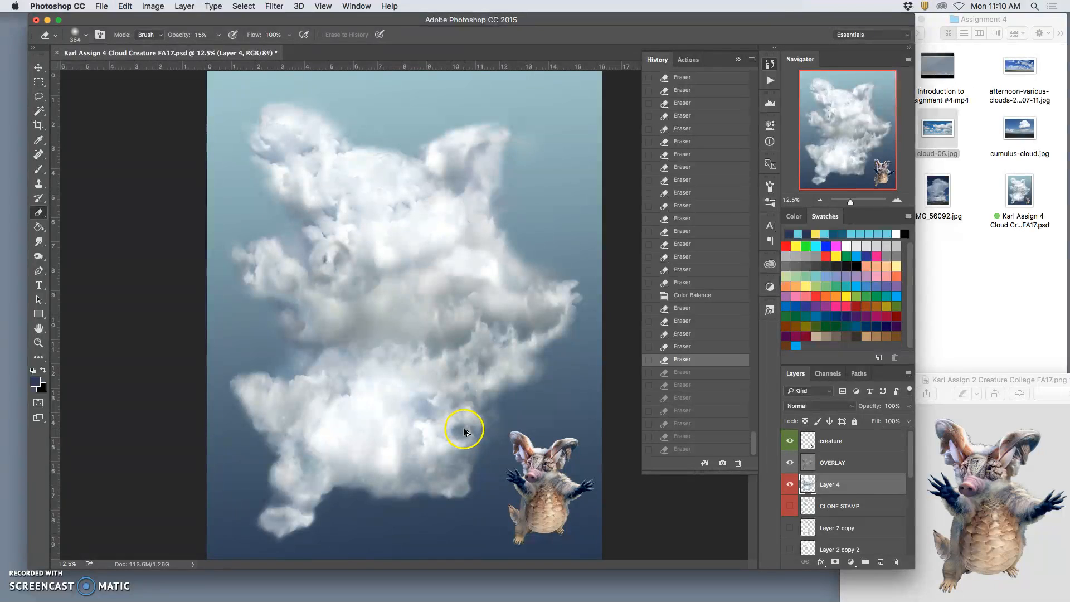
{"action": "key", "text": "super+alt+z"}
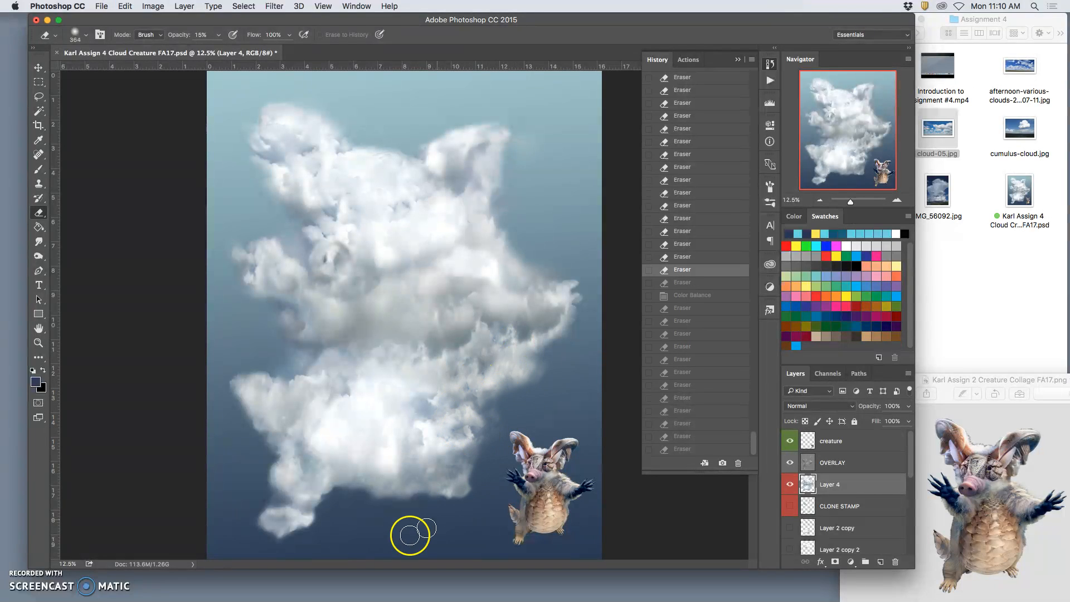
Step: Erase a touch beside the cloud's lower left foot on Layer 4 and save the document
{"action": "left_click", "coordinate": [317, 508]}
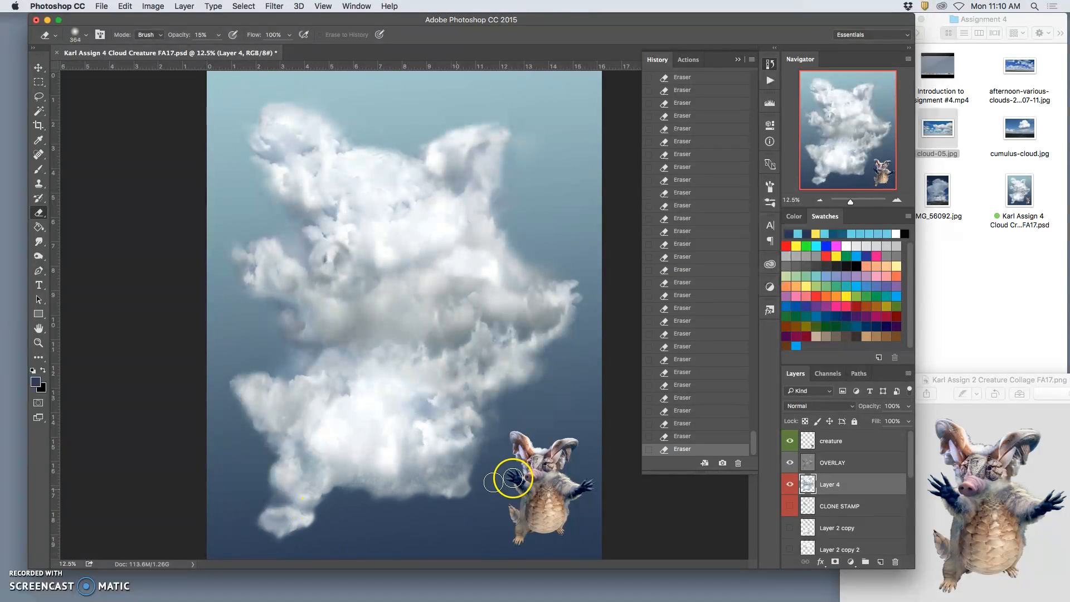
{"action": "left_click", "coordinate": [111, 8]}
{"action": "left_click", "coordinate": [120, 106]}
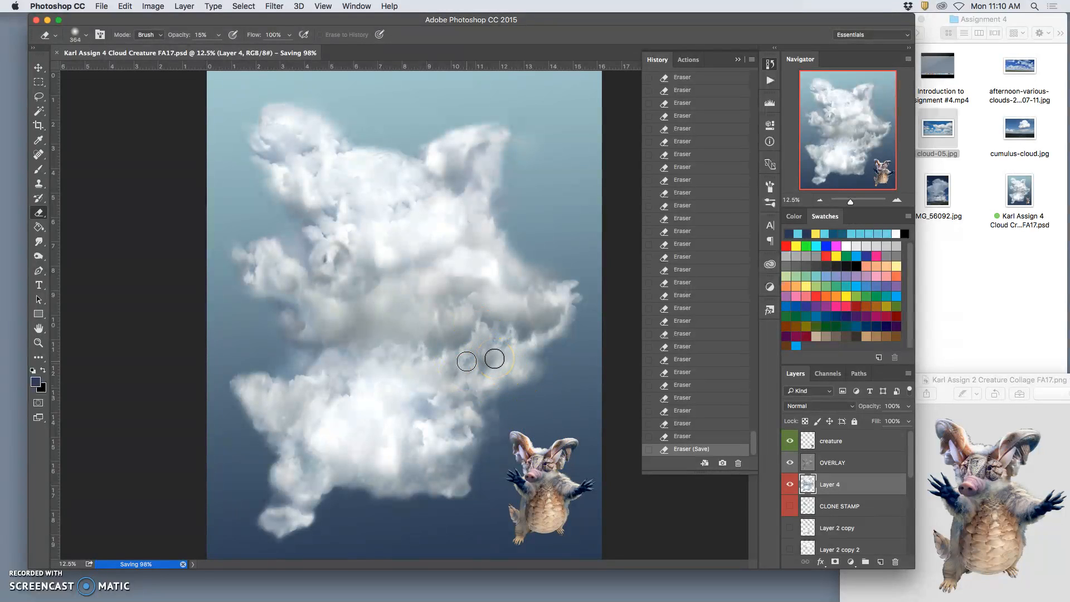
Step: Save a JPEG copy of the cloud creature to the Desktop at quality 11 with the Baseline ("Standard") option
{"action": "key", "text": "super+minus"}
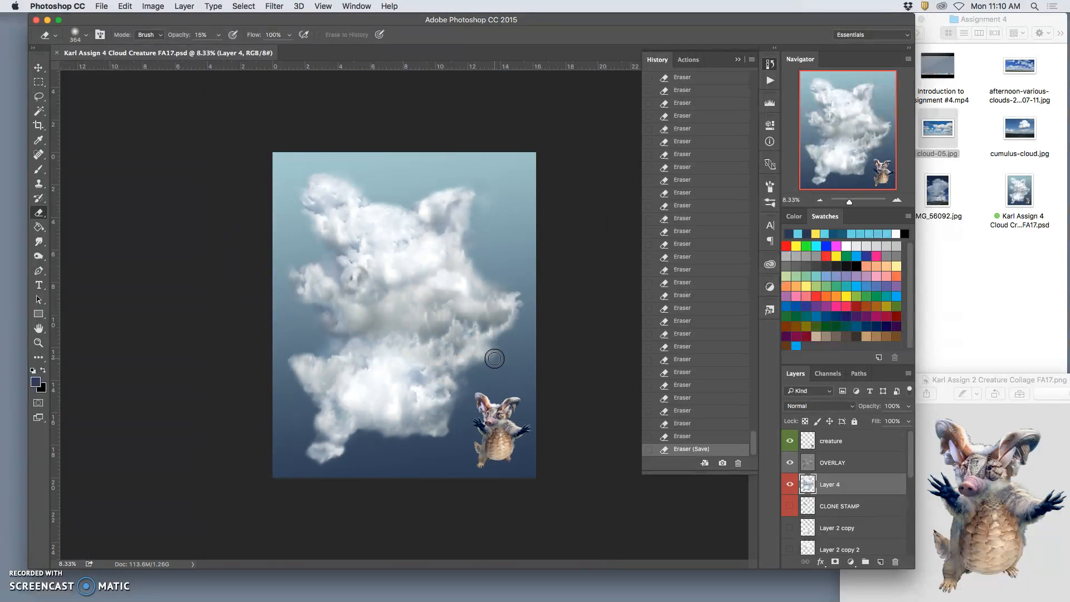
{"action": "left_click", "coordinate": [101, 6]}
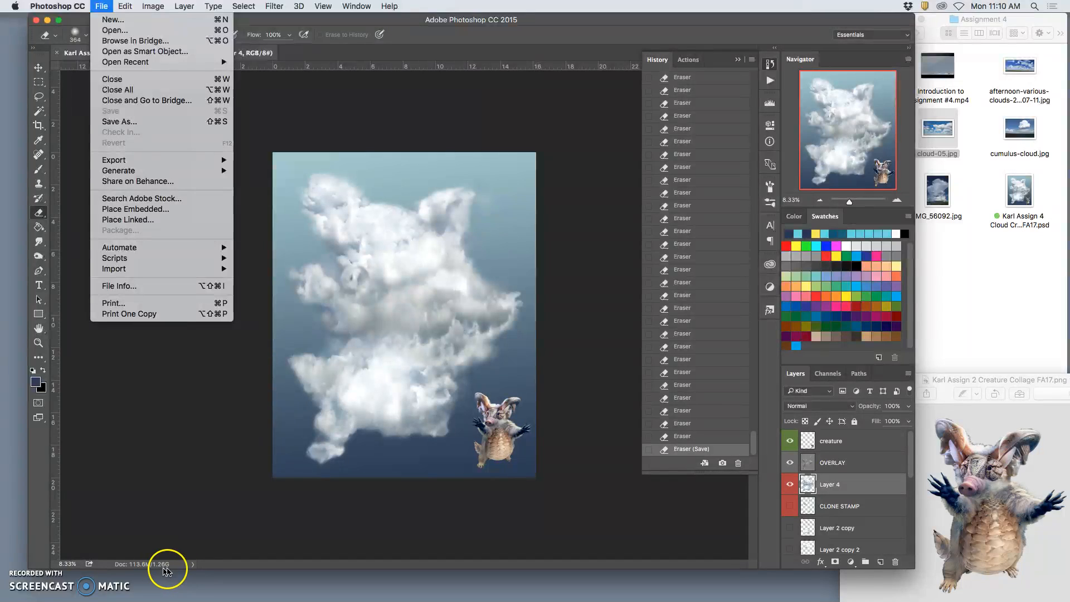
{"action": "left_click", "coordinate": [118, 122]}
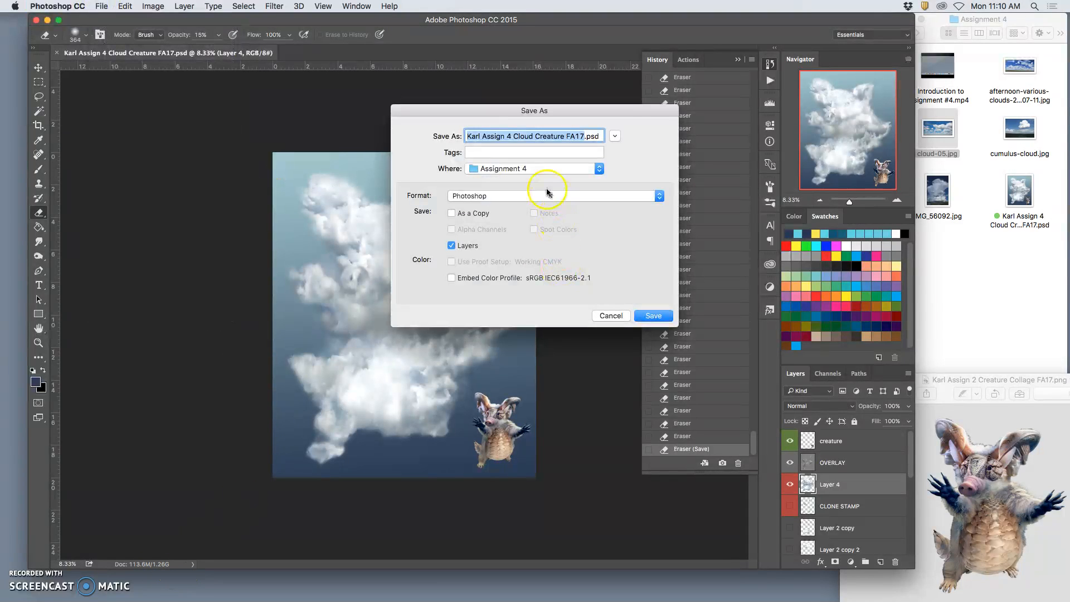
{"action": "left_click", "coordinate": [519, 195]}
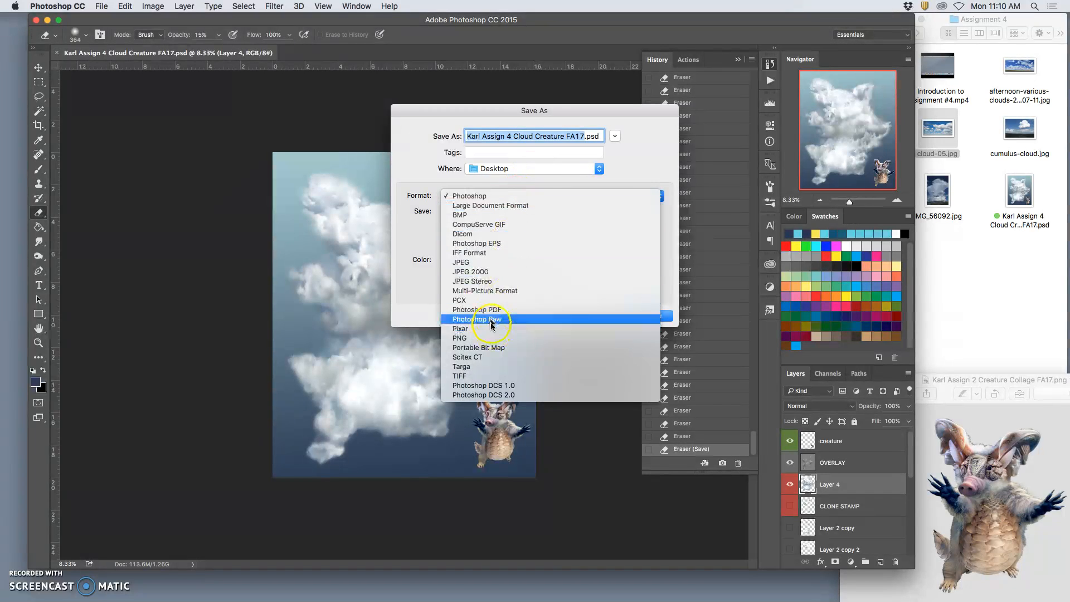
{"action": "left_click", "coordinate": [484, 262]}
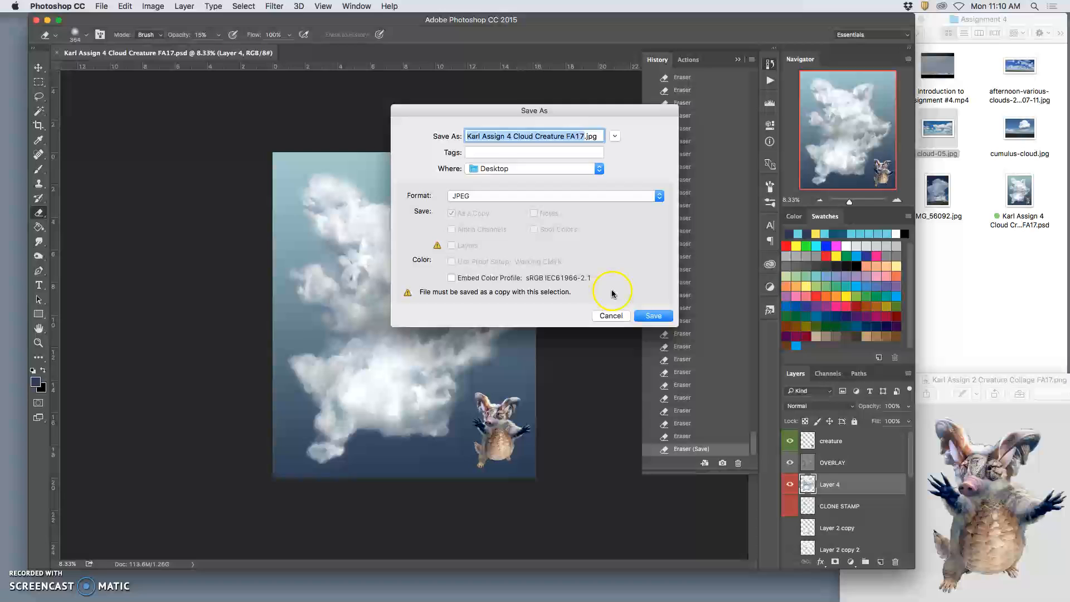
{"action": "left_click", "coordinate": [650, 315]}
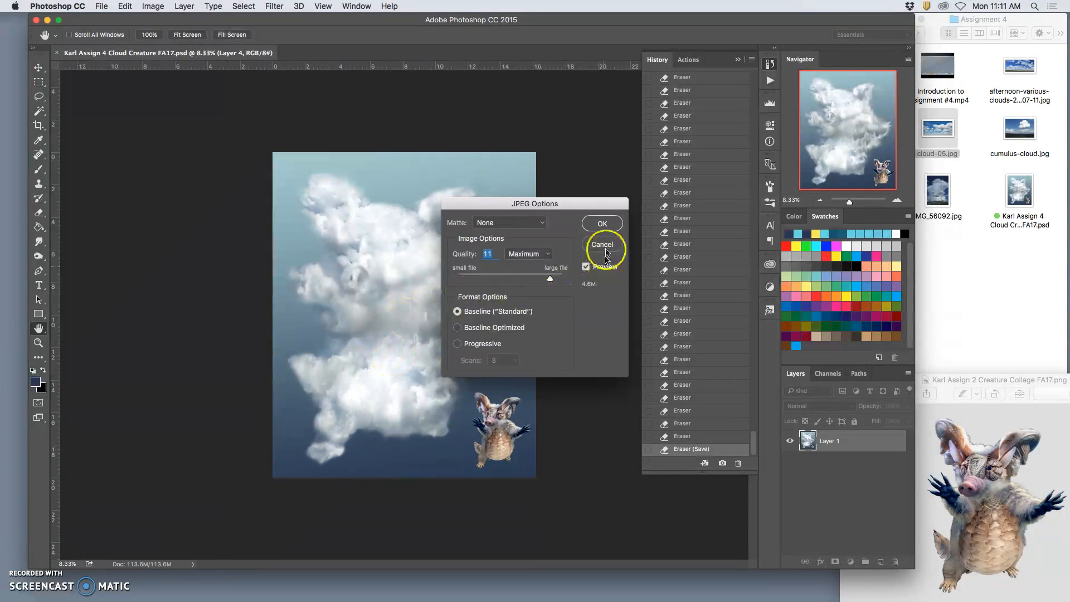
{"action": "left_click", "coordinate": [599, 227]}
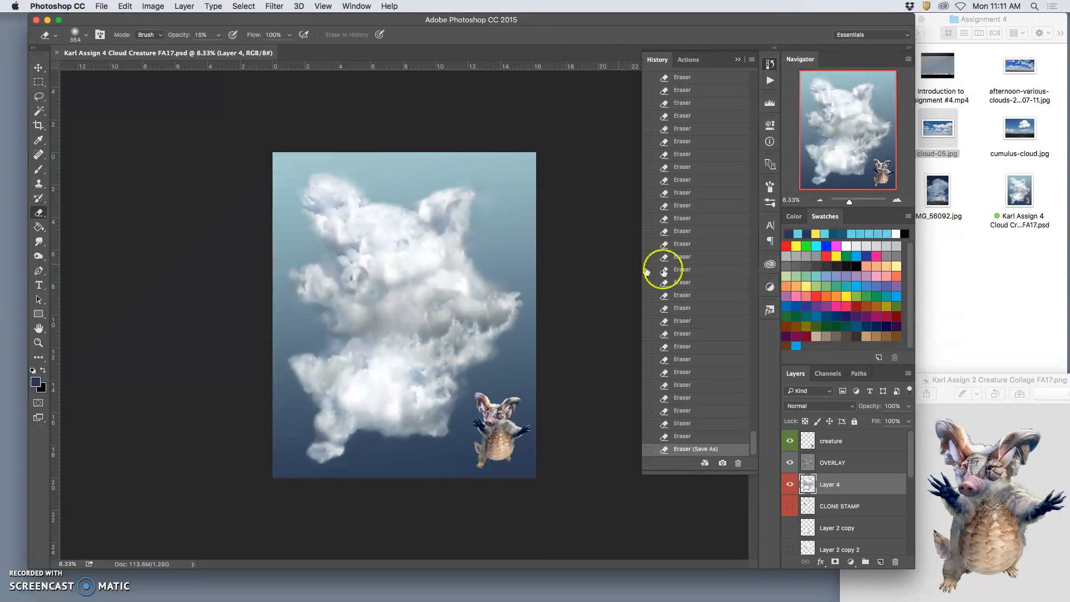
Step: Close the document and the Assignment 2 folder window, and minimize the Assignment 4 folder and creature reference image windows
{"action": "left_click", "coordinate": [58, 52]}
{"action": "left_click", "coordinate": [37, 21]}
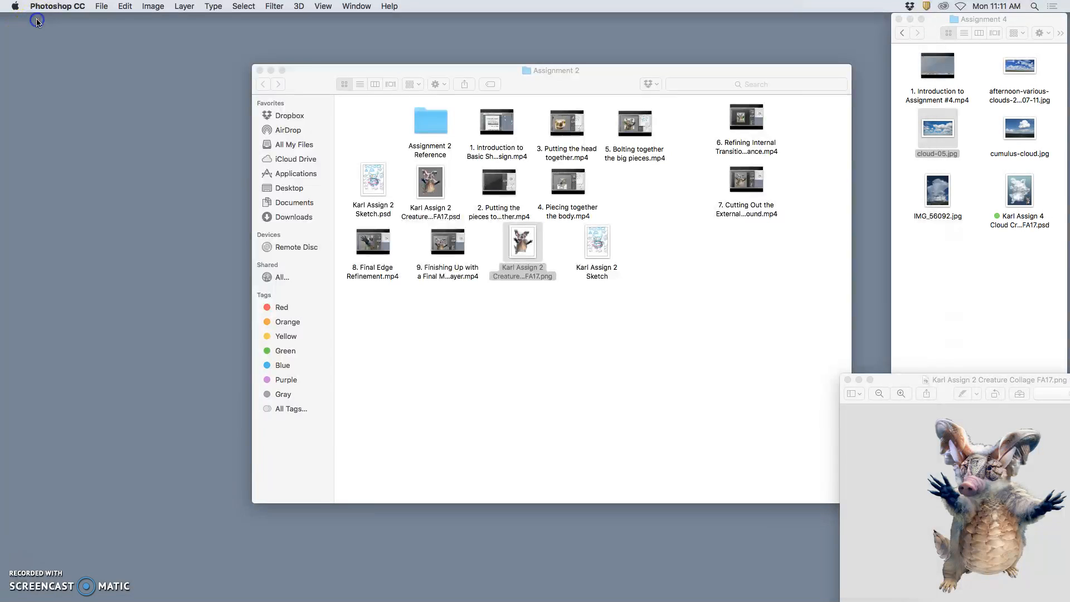
{"action": "left_click", "coordinate": [260, 71]}
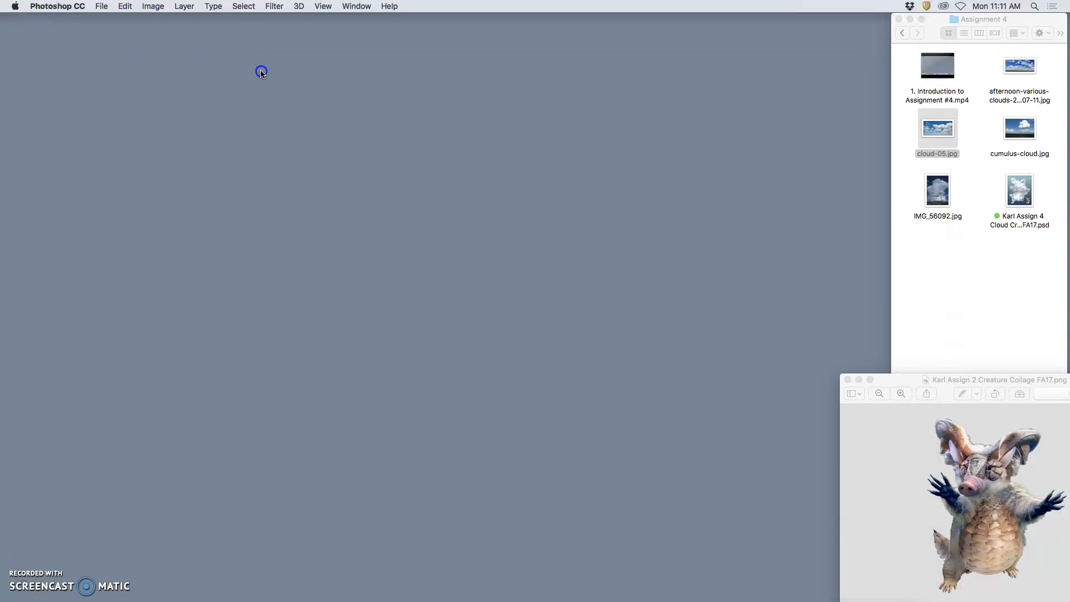
{"action": "left_click", "coordinate": [909, 19]}
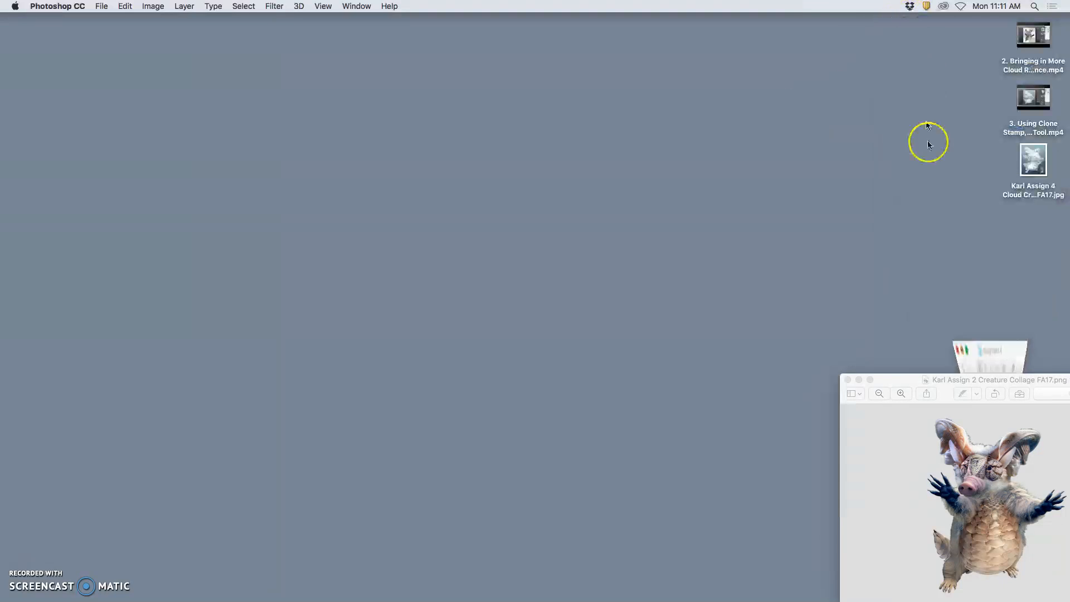
{"action": "left_click", "coordinate": [858, 381]}
Step: Switch to Google Chrome, load the Photobucket site, and tag the exported cloud creature JPEG on the Desktop orange
{"action": "mouse_move", "coordinate": [687, 580]}
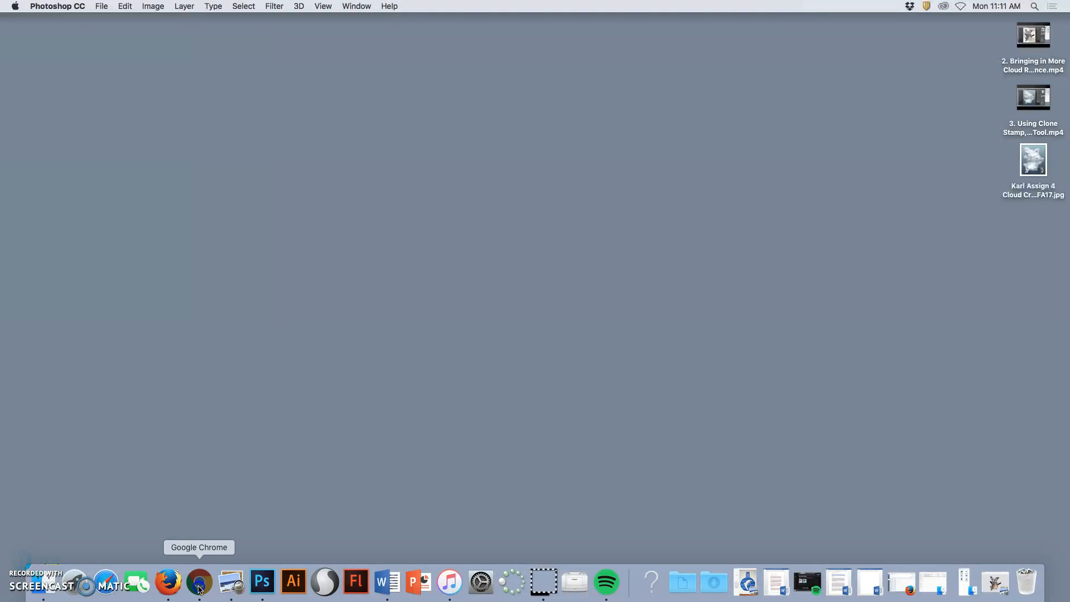
{"action": "left_click", "coordinate": [200, 583]}
{"action": "left_click", "coordinate": [355, 59]}
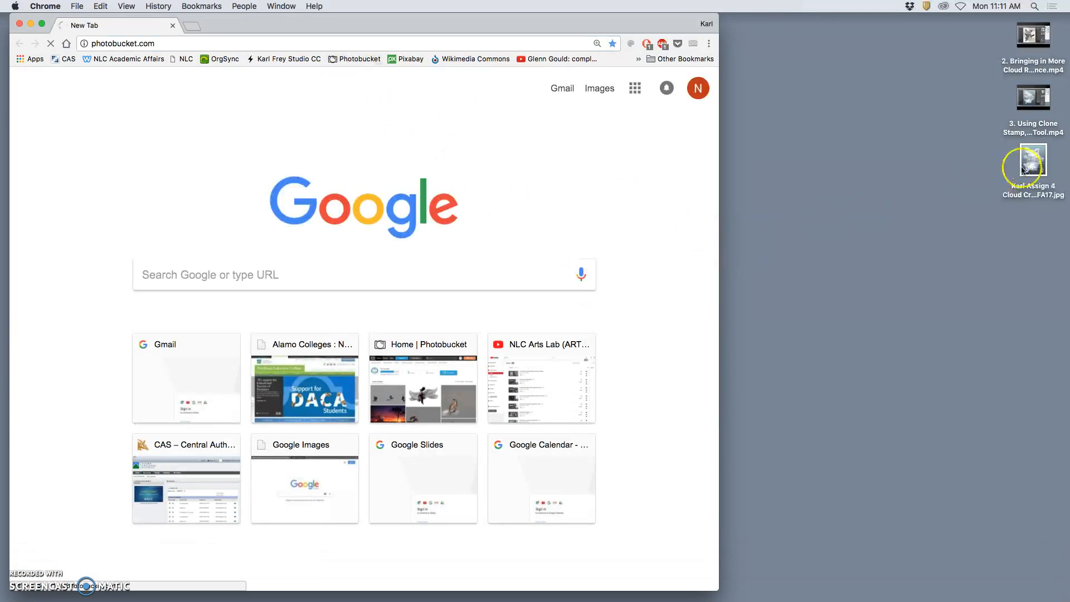
{"action": "right_click", "coordinate": [1034, 183]}
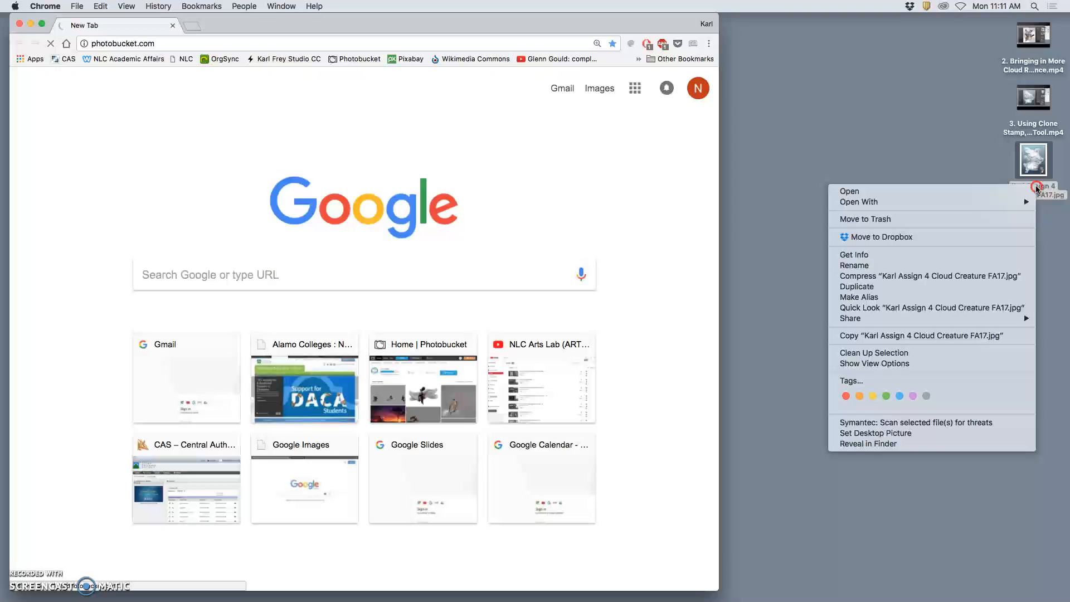
{"action": "left_click", "coordinate": [860, 397]}
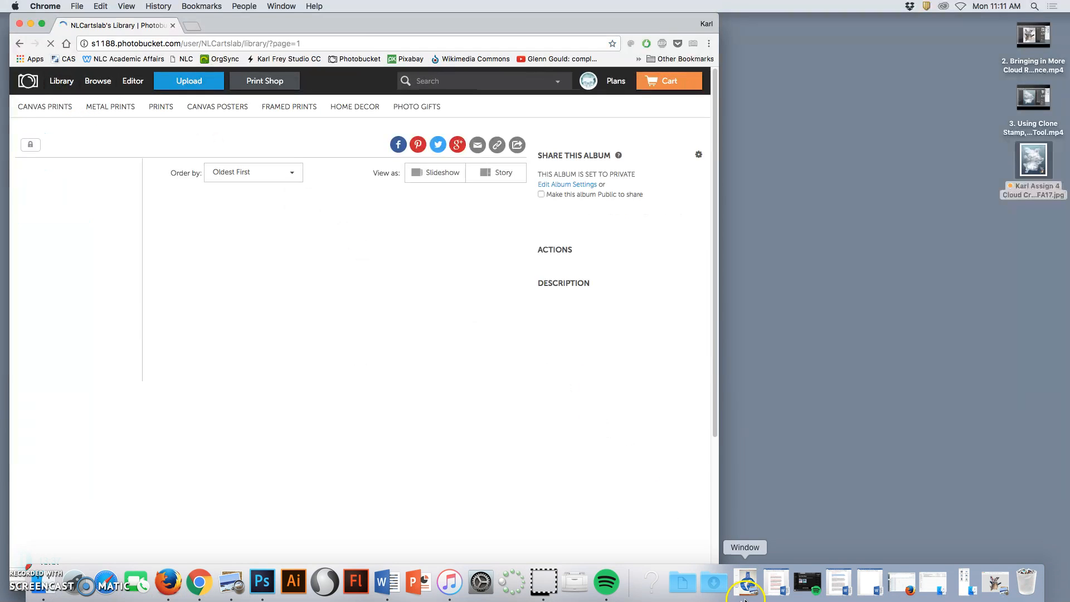
Step: Upload the exported cloud creature JPEG to the Instructor Demonstrations album under Digital I Assignments, Assignment 4 Cloud Creature
{"action": "left_click", "coordinate": [52, 286]}
{"action": "left_click", "coordinate": [53, 298]}
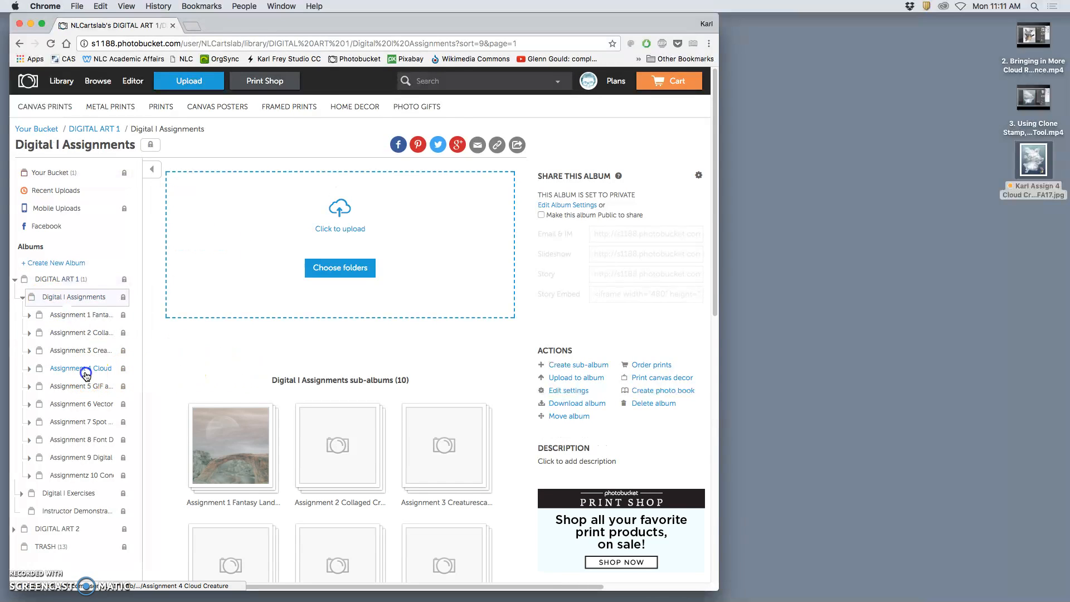
{"action": "left_click", "coordinate": [84, 369]}
{"action": "left_click", "coordinate": [86, 391]}
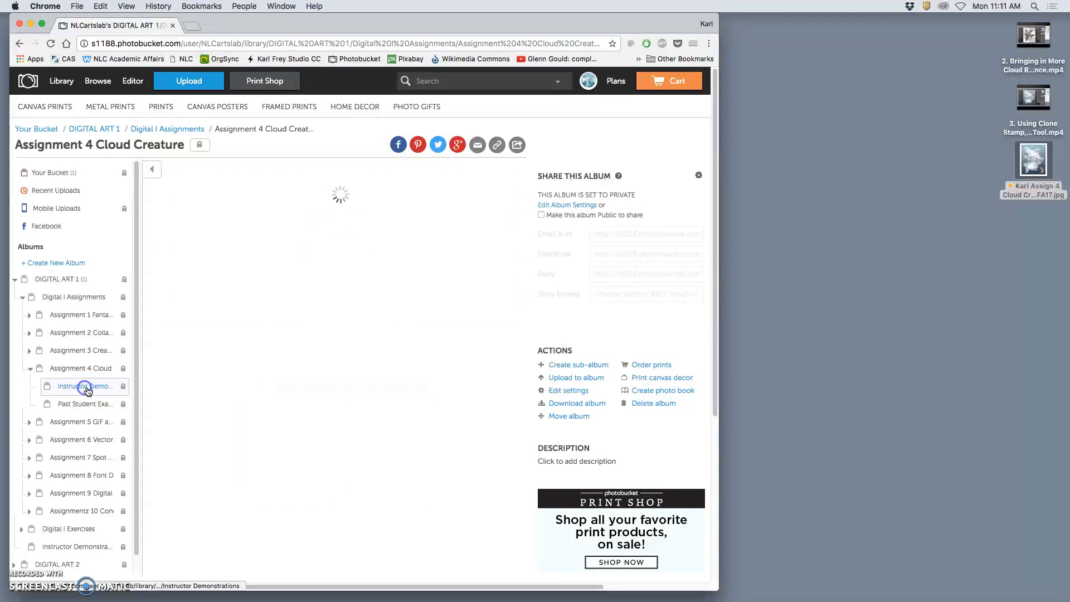
{"action": "scroll", "coordinate": [378, 381], "scroll_direction": "down", "scroll_amount": 3}
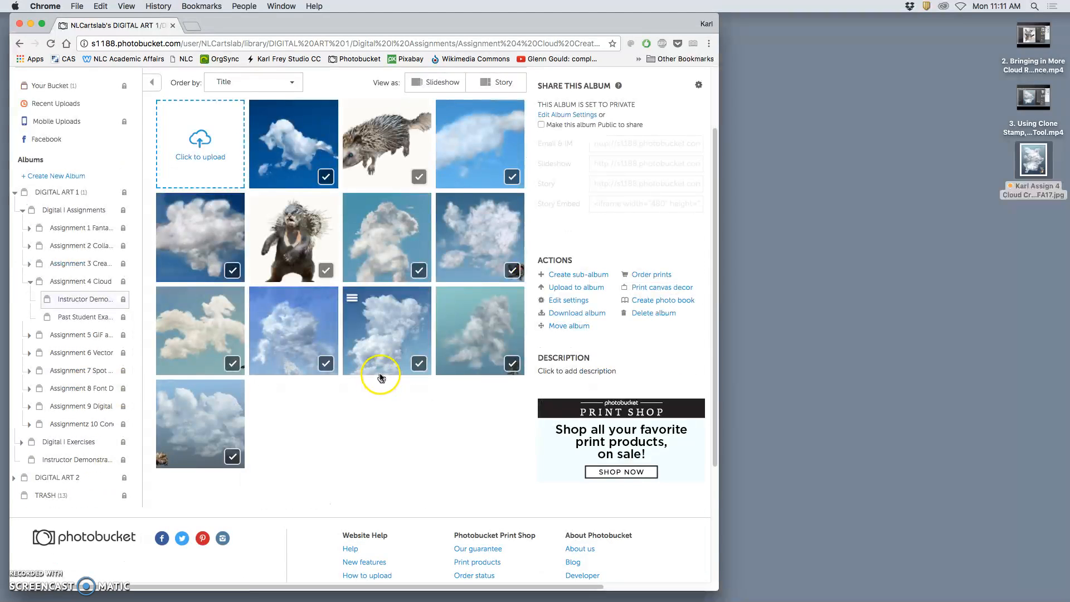
{"action": "left_click_drag", "start_coordinate": [1034, 156], "coordinate": [389, 421]}
Step: Open the Digital Art FA17 course folder from Documents in a Finder window
{"action": "mouse_move", "coordinate": [998, 598]}
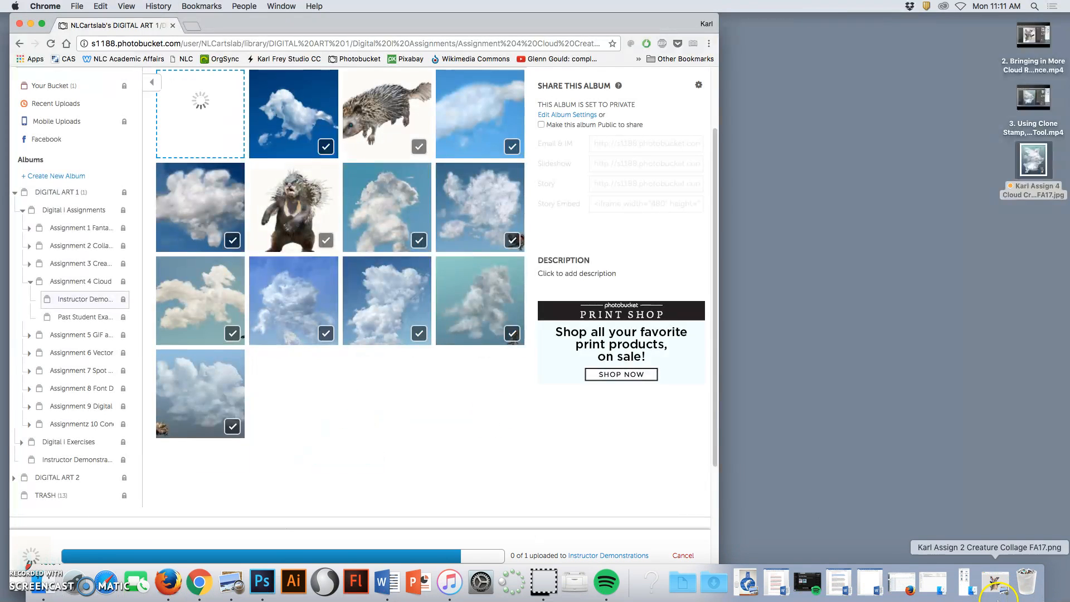
{"action": "left_click", "coordinate": [678, 582]}
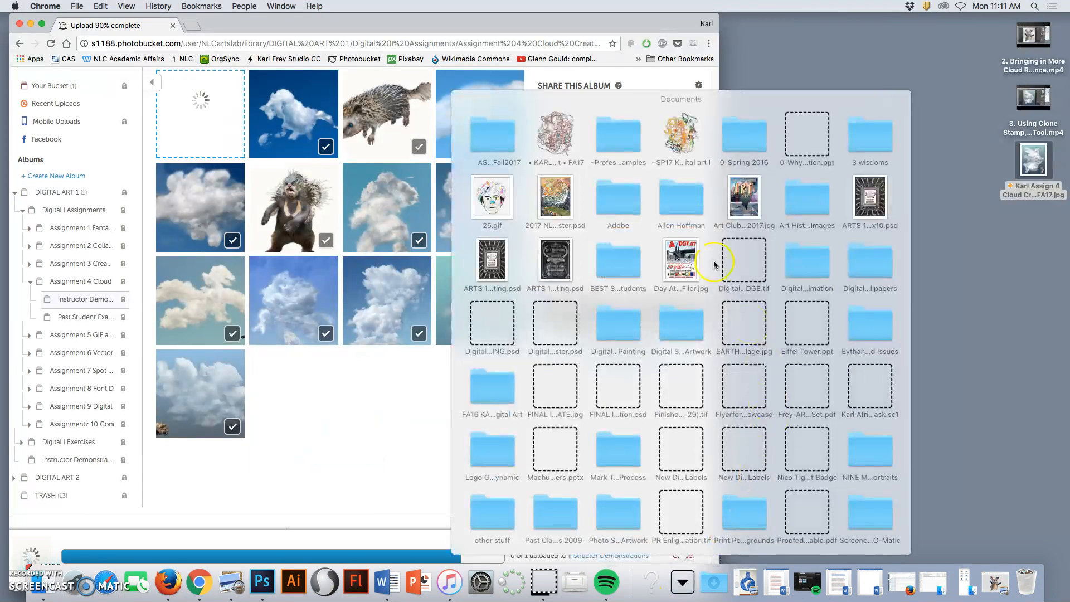
{"action": "left_click_drag", "start_coordinate": [555, 136], "coordinate": [556, 139]}
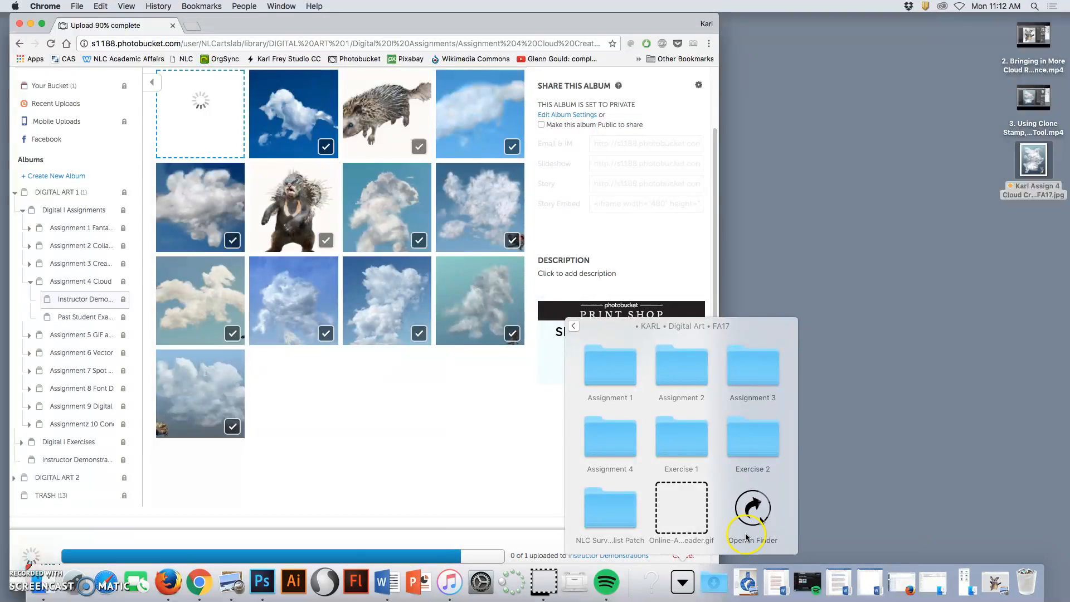
{"action": "left_click", "coordinate": [746, 537]}
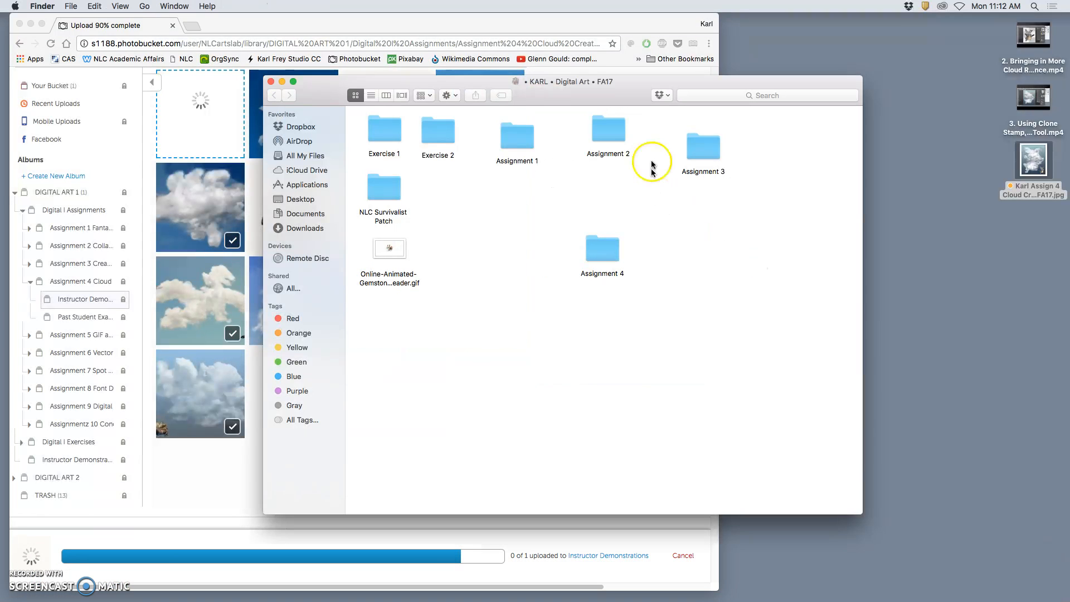
Step: Line up the Assignment 3 and Assignment 4 folders and move the exported cloud creature JPEG from the Desktop into Assignment 4
{"action": "left_click_drag", "start_coordinate": [602, 249], "coordinate": [784, 143]}
{"action": "left_click_drag", "start_coordinate": [712, 150], "coordinate": [694, 136]}
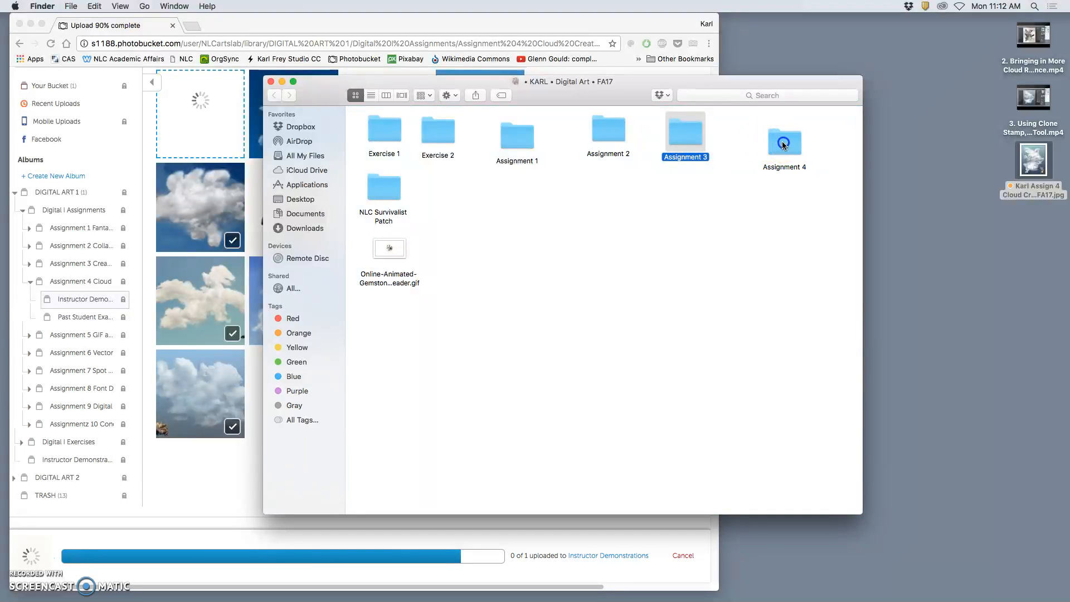
{"action": "double_click", "coordinate": [783, 144]}
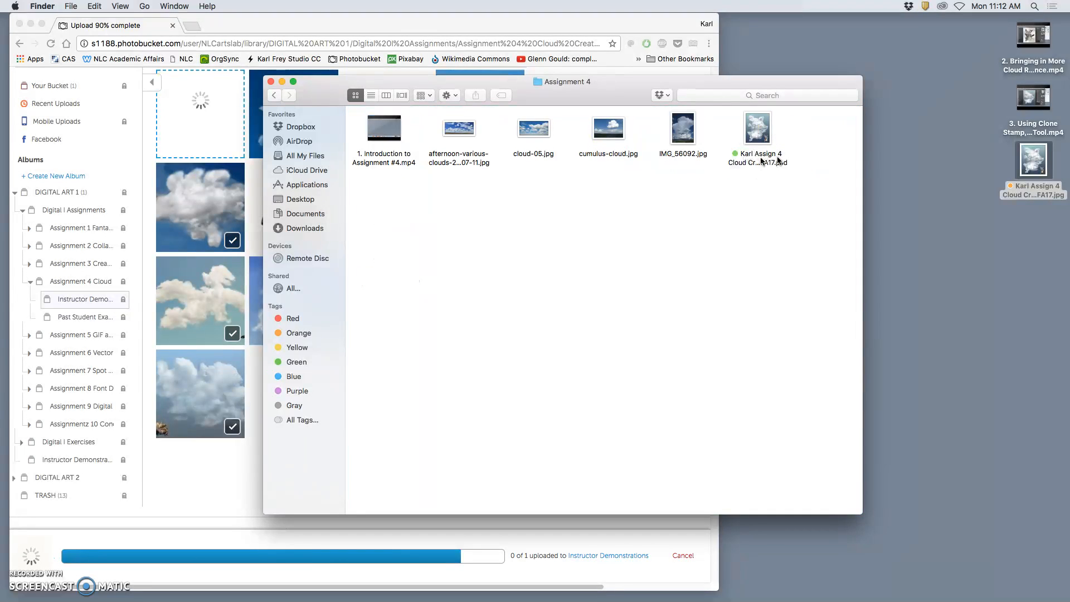
{"action": "left_click_drag", "start_coordinate": [1034, 162], "coordinate": [762, 212]}
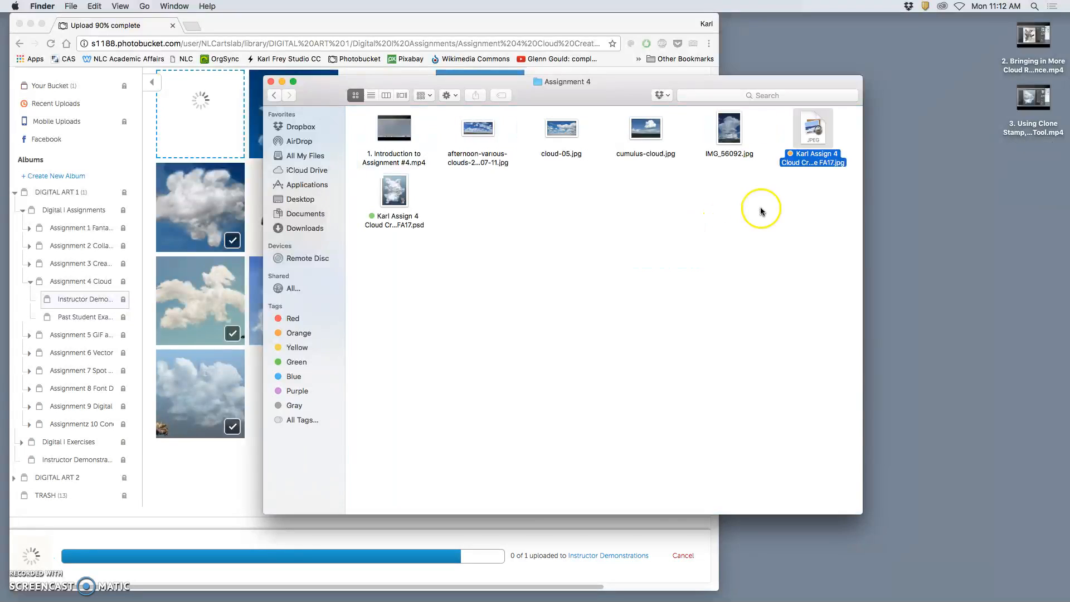
{"action": "left_click", "coordinate": [748, 192]}
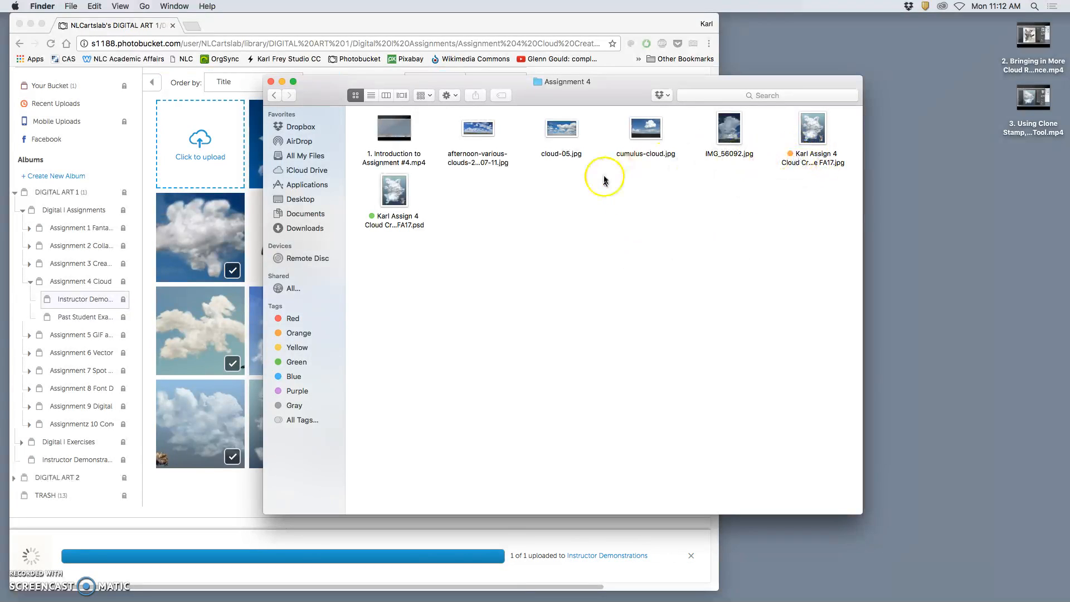
Step: Create a folder named "reference images" in Assignment 4 and move the four cloud reference photos into it
{"action": "right_click", "coordinate": [632, 200]}
{"action": "left_click", "coordinate": [646, 205]}
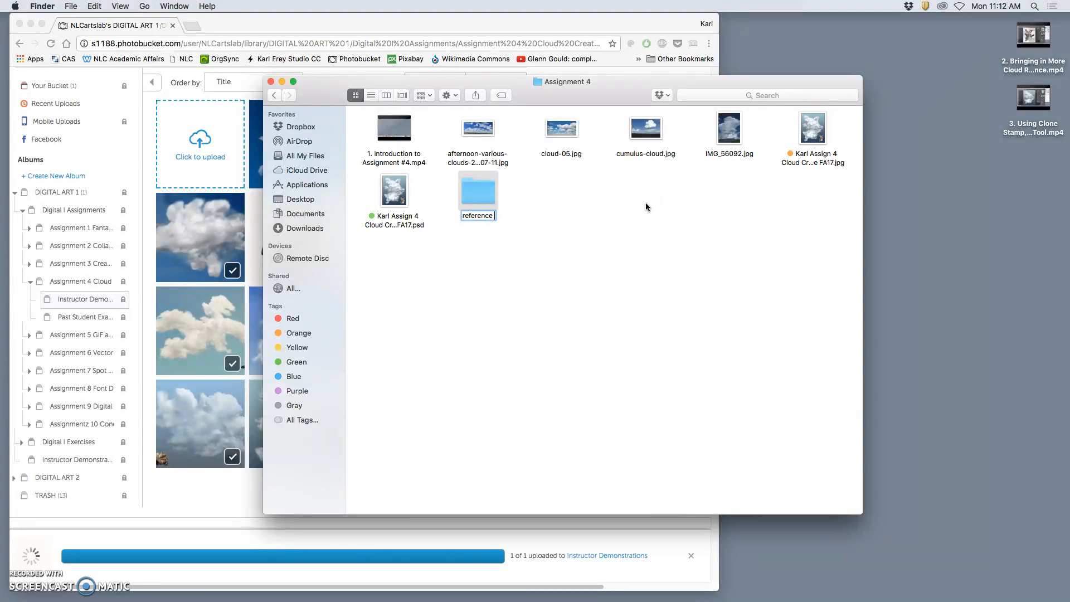
{"action": "left_click_drag", "start_coordinate": [769, 134], "coordinate": [478, 193]}
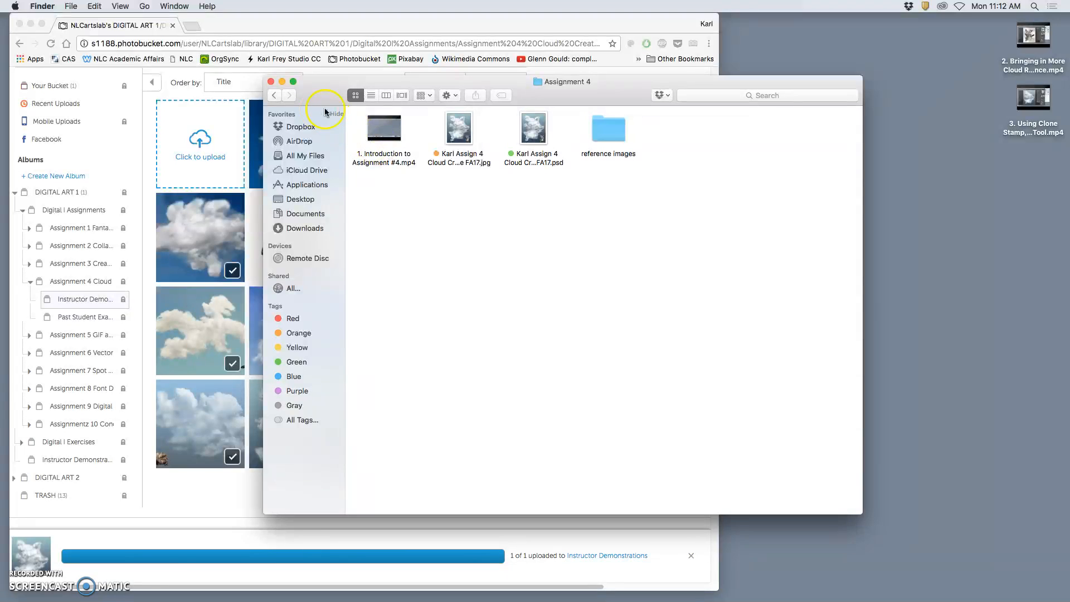
Step: Minimize the Assignment 4 folder window and open the uploaded cloud creature image from the Instructor Demonstrations album, centering the browser window
{"action": "left_click", "coordinate": [283, 83]}
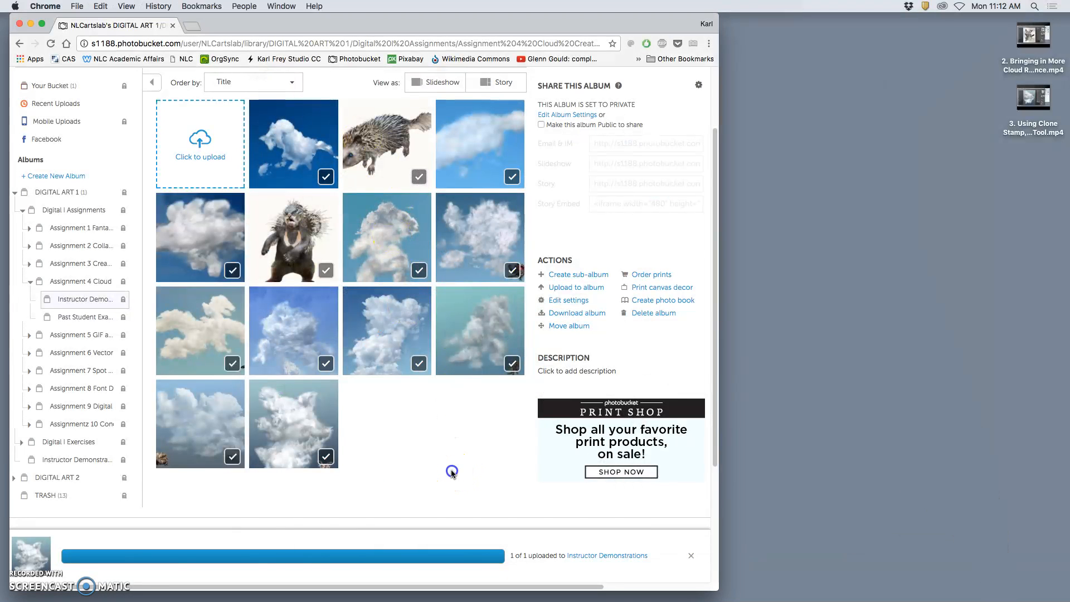
{"action": "scroll", "coordinate": [427, 440], "scroll_direction": "down", "scroll_amount": 1}
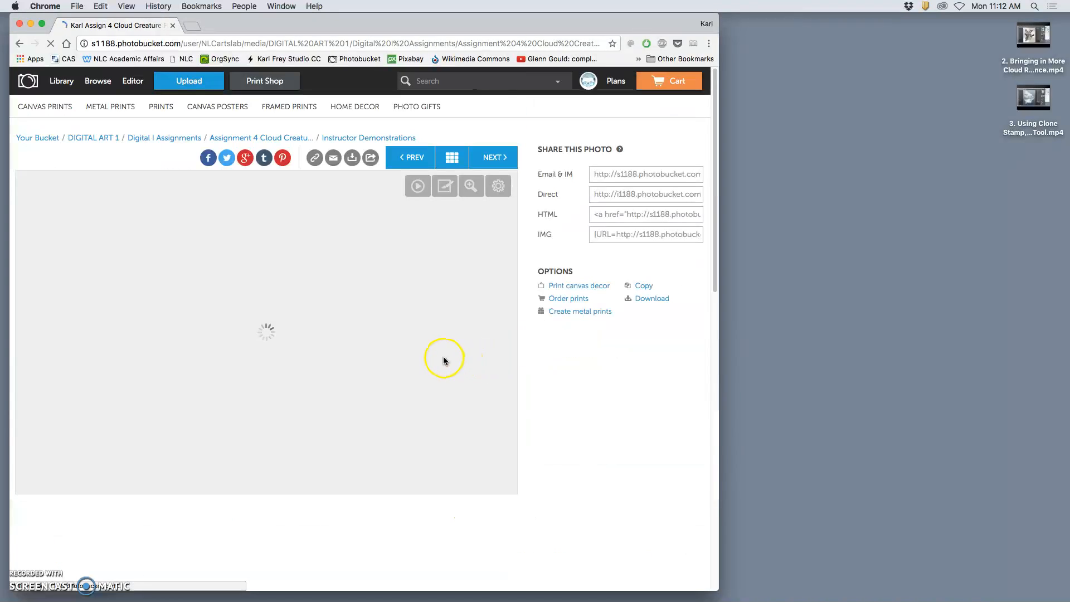
{"action": "left_click_drag", "start_coordinate": [408, 28], "coordinate": [583, 28]}
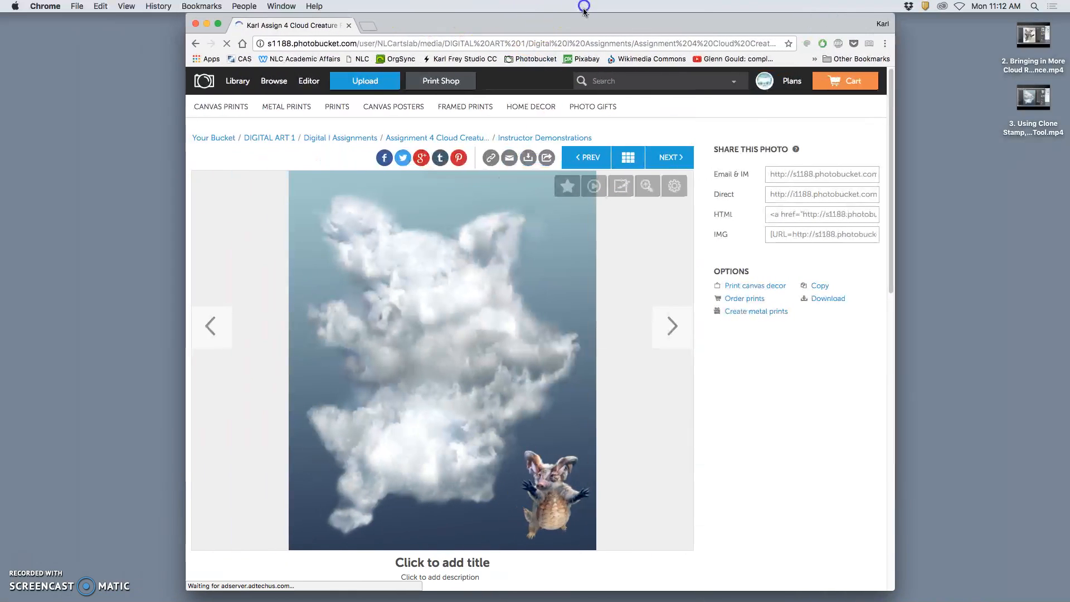
Step: Title the uploaded cloud creature image "FA17" followed by the artist's first name and save the title
{"action": "left_click", "coordinate": [438, 568]}
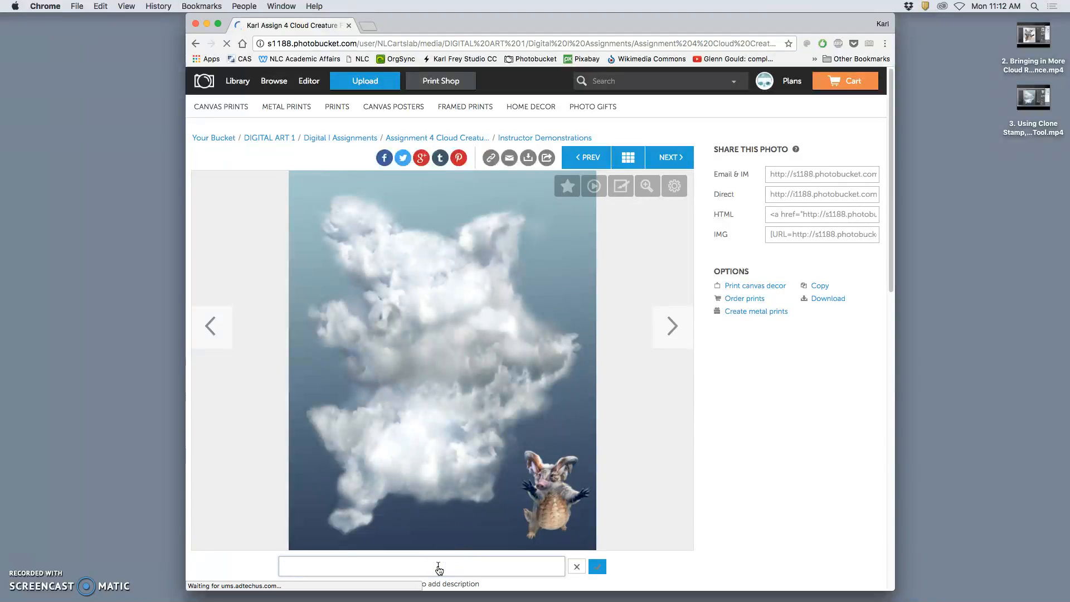
{"action": "type", "text": "FA17"}
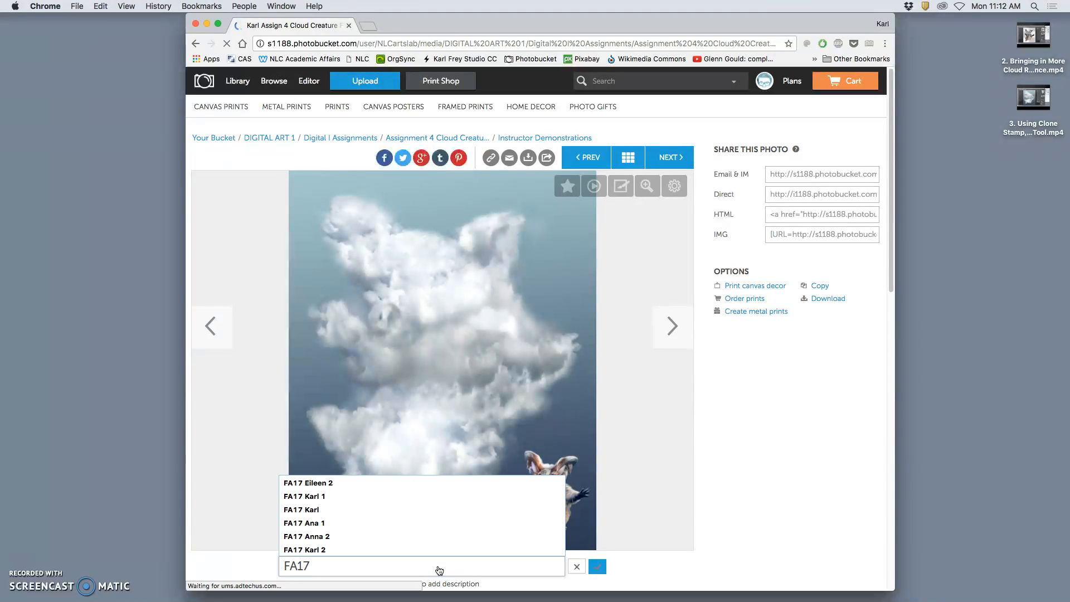
{"action": "type", "text": " Kar"}
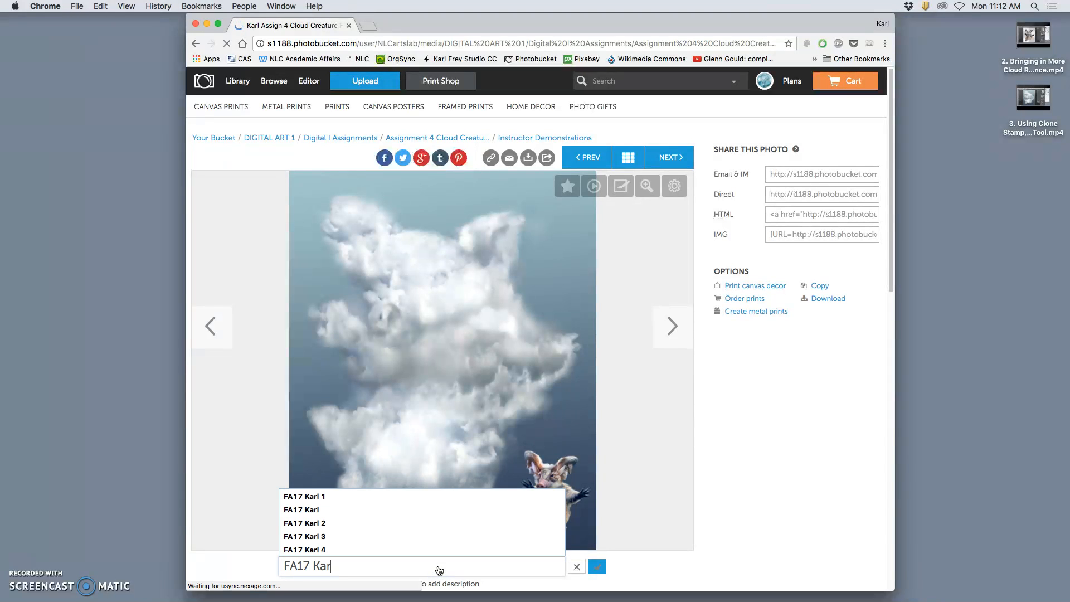
{"action": "type", "text": "l"}
{"action": "left_click", "coordinate": [597, 566]}
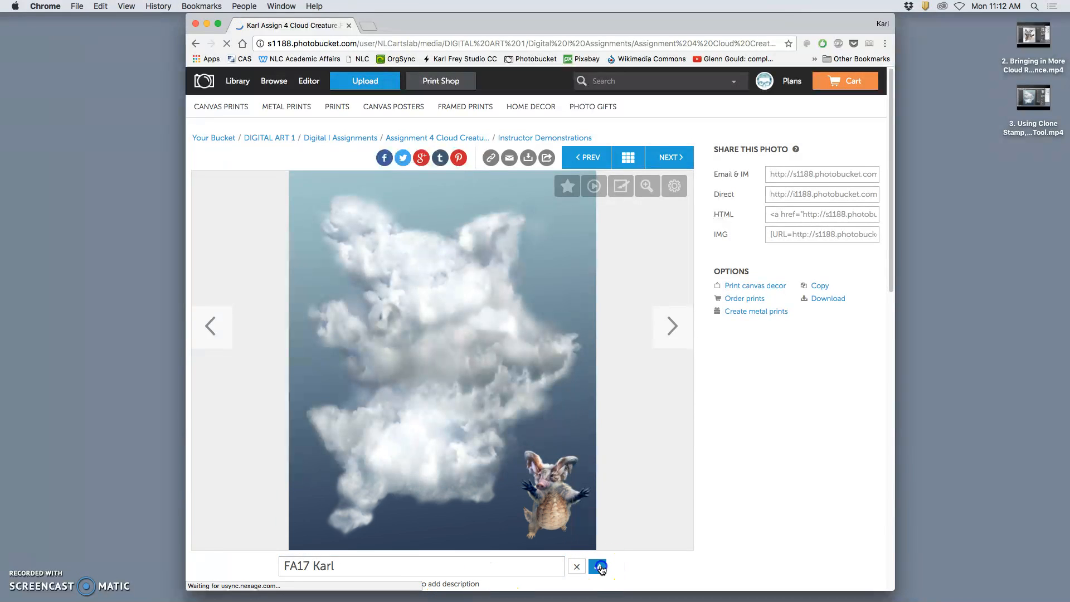